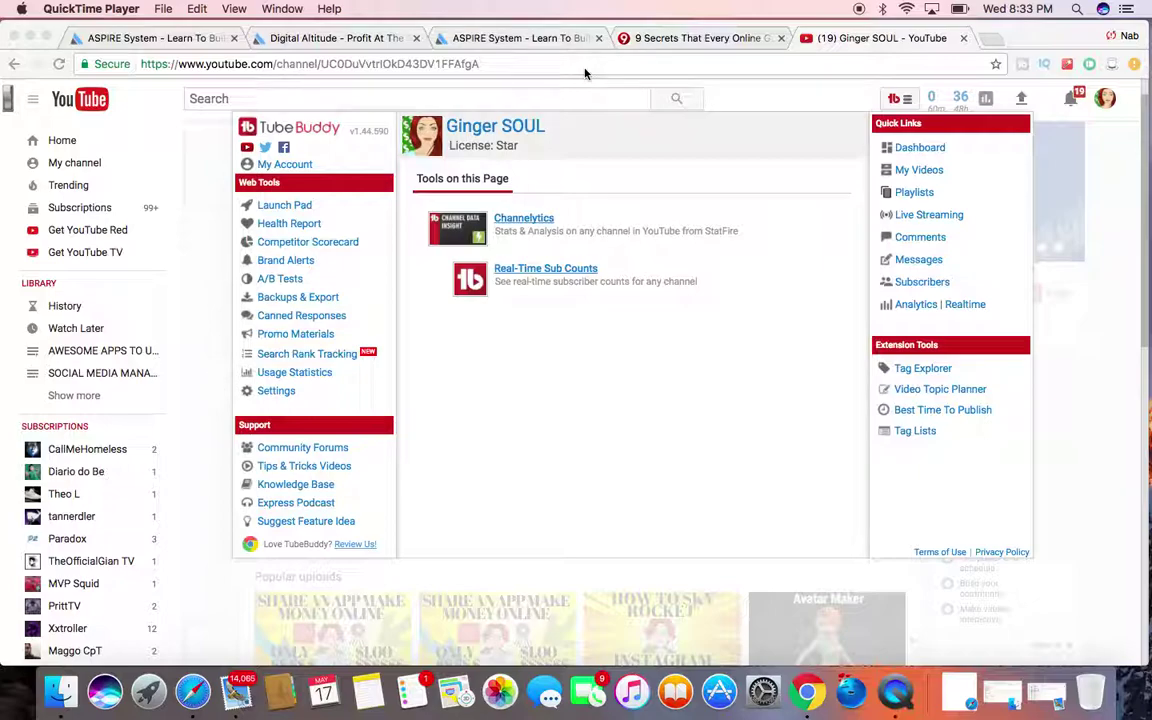
Step: Reopen the TubeBuddy panel, go to Launch Pad, and sign in with Google to reach the Dashboard
click(907, 100)
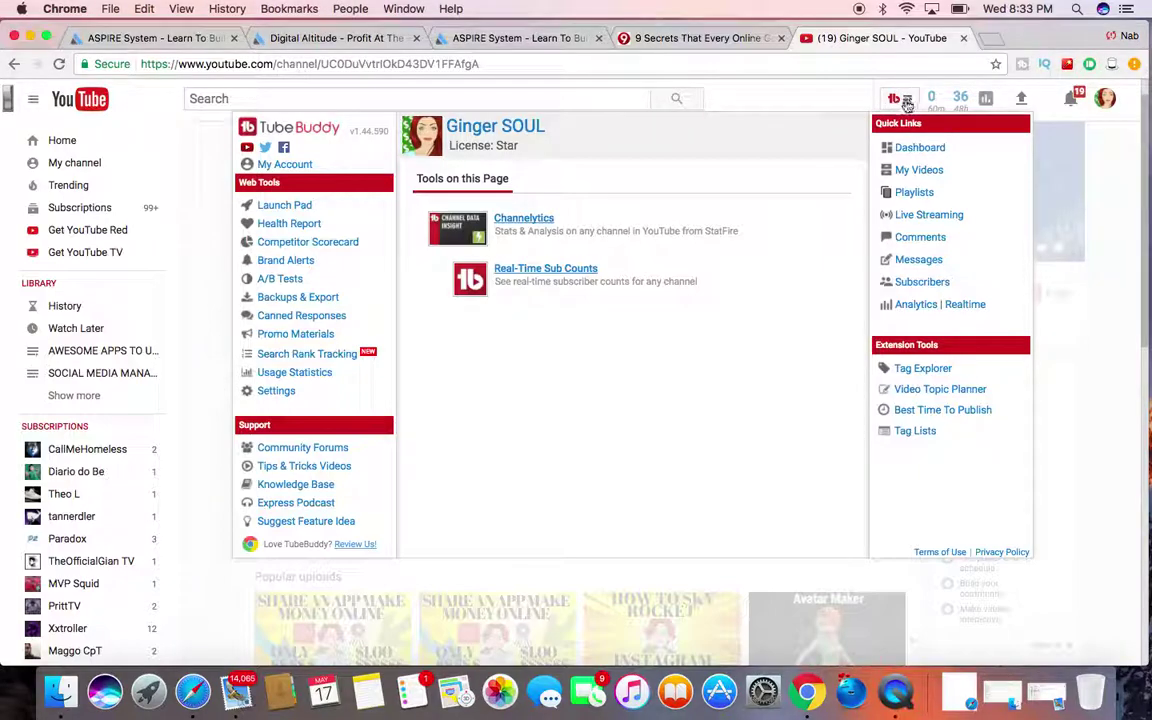
click(905, 101)
click(905, 103)
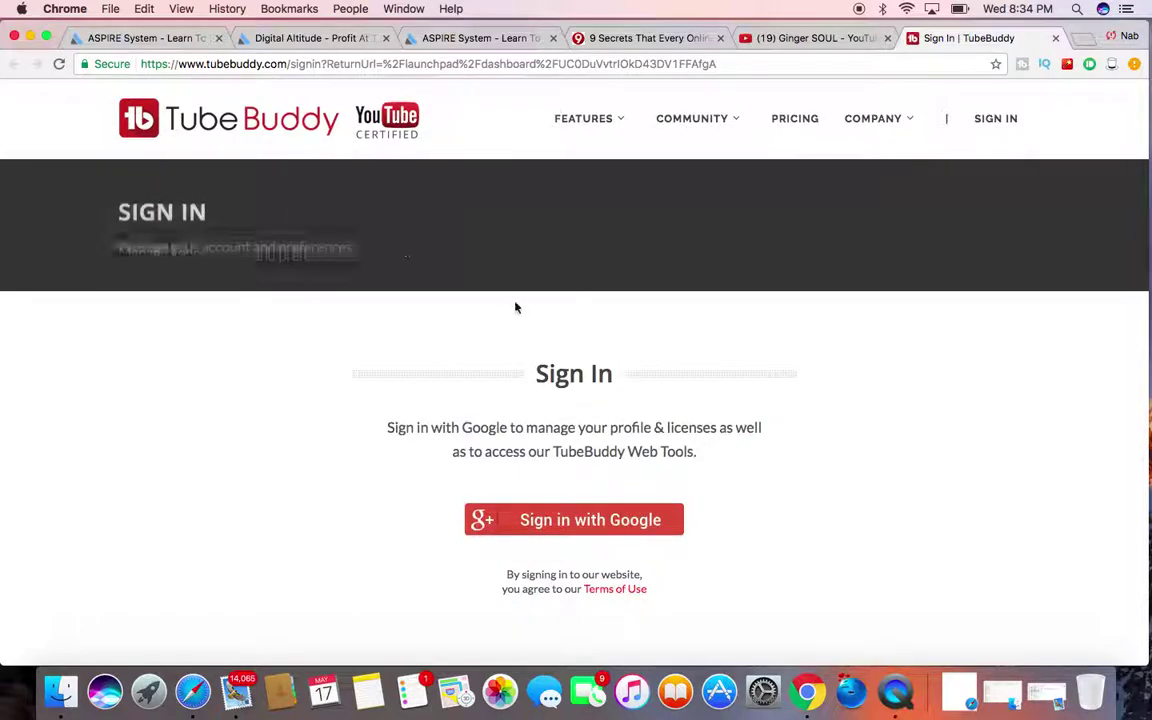
click(570, 522)
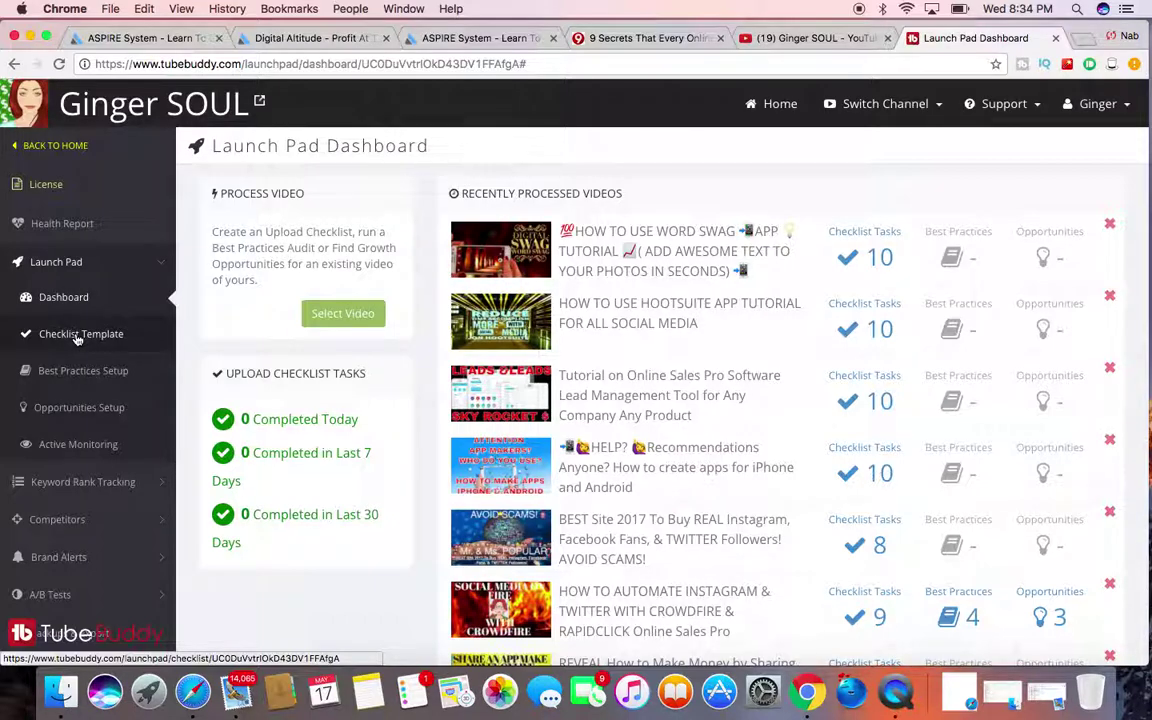
Step: Review the Checklist Template items from Write a Compelling Title to Share on Social Media, expanding Competitors
click(77, 339)
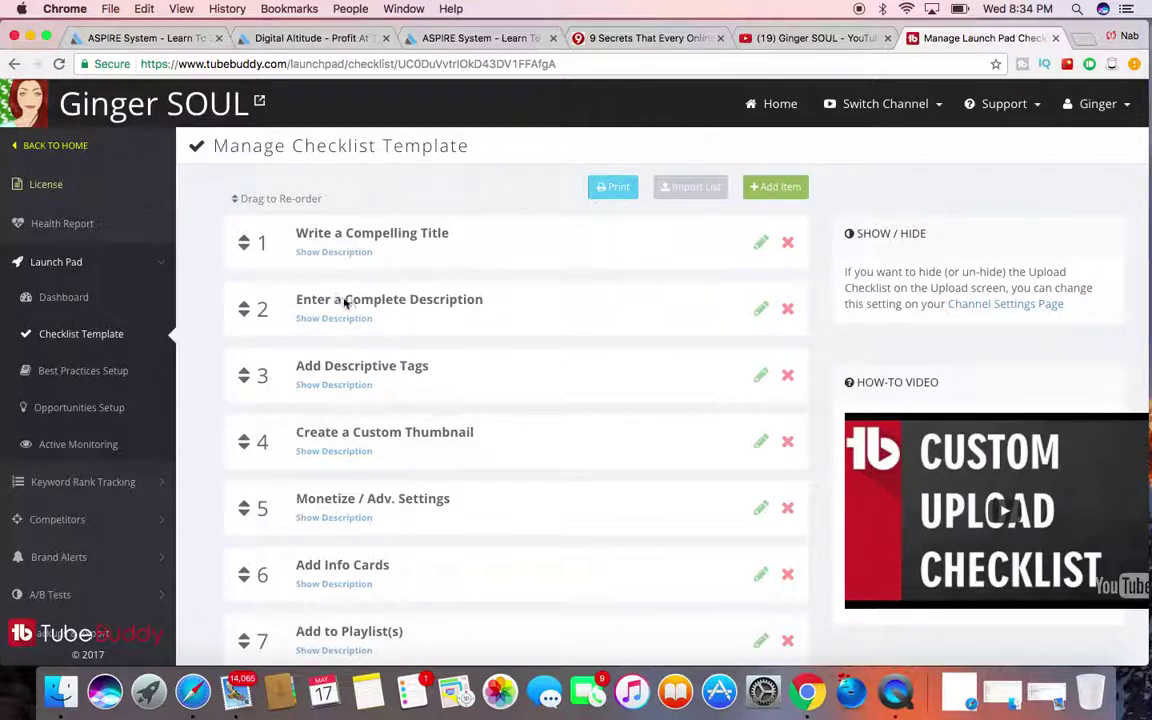
scroll(352, 302, down, 1)
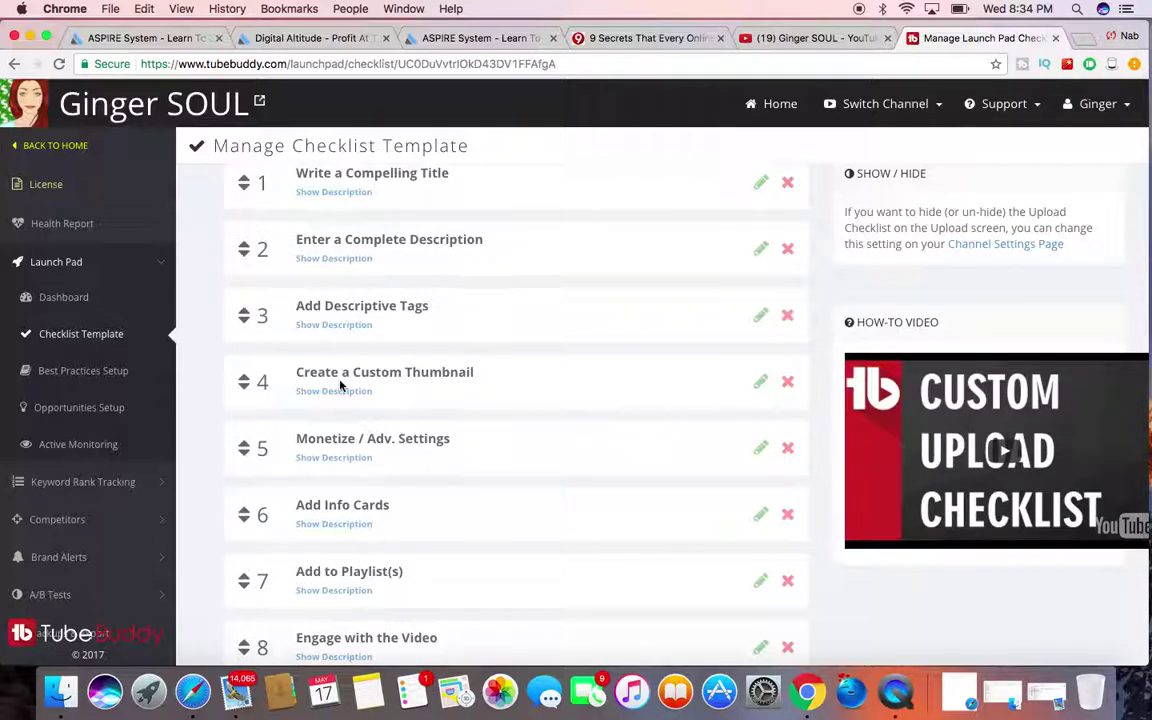
scroll(373, 430, down, 1)
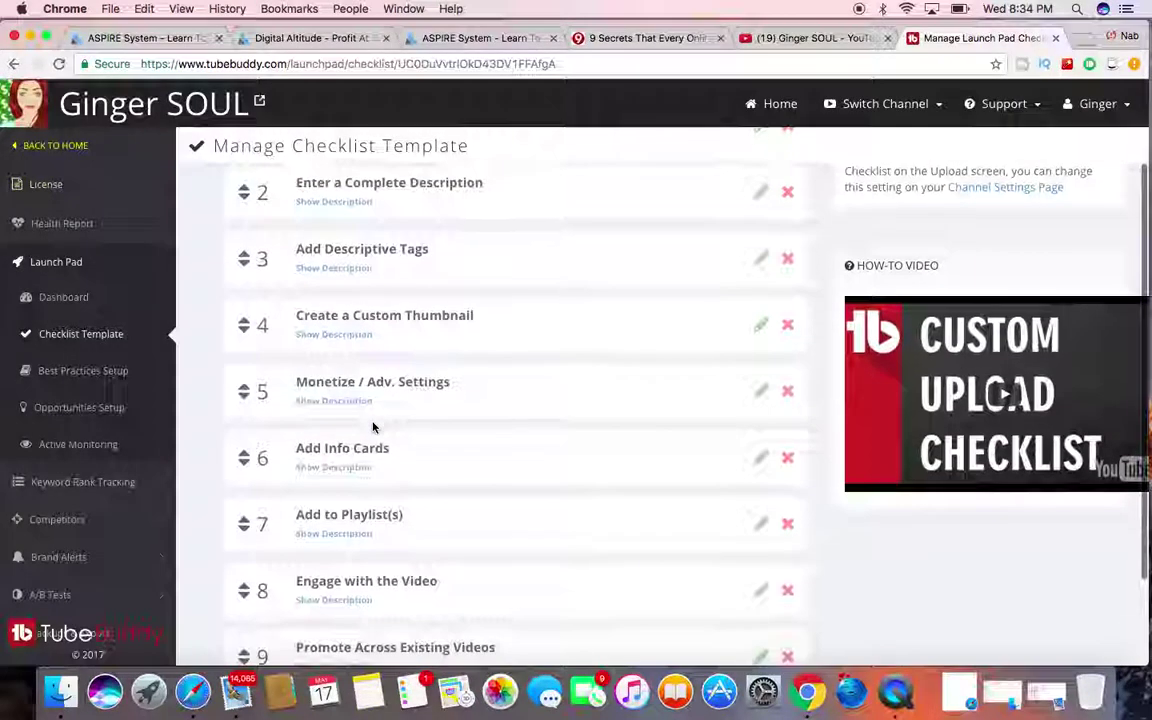
scroll(373, 428, down, 1)
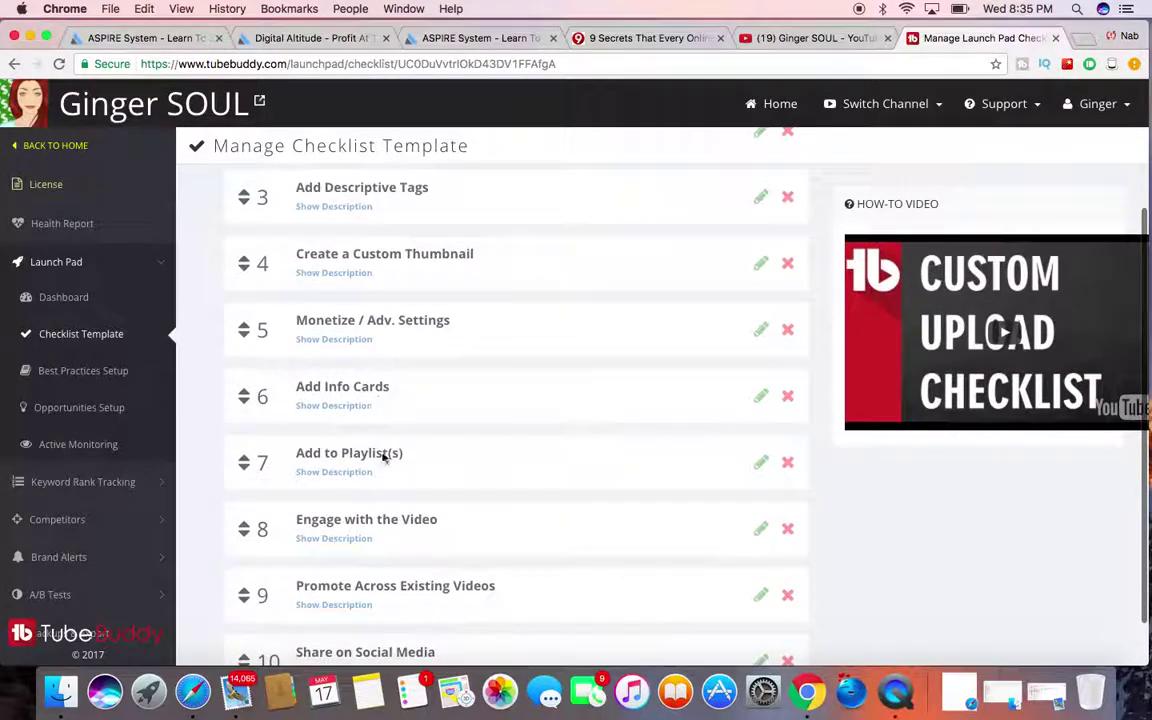
scroll(379, 507, down, 1)
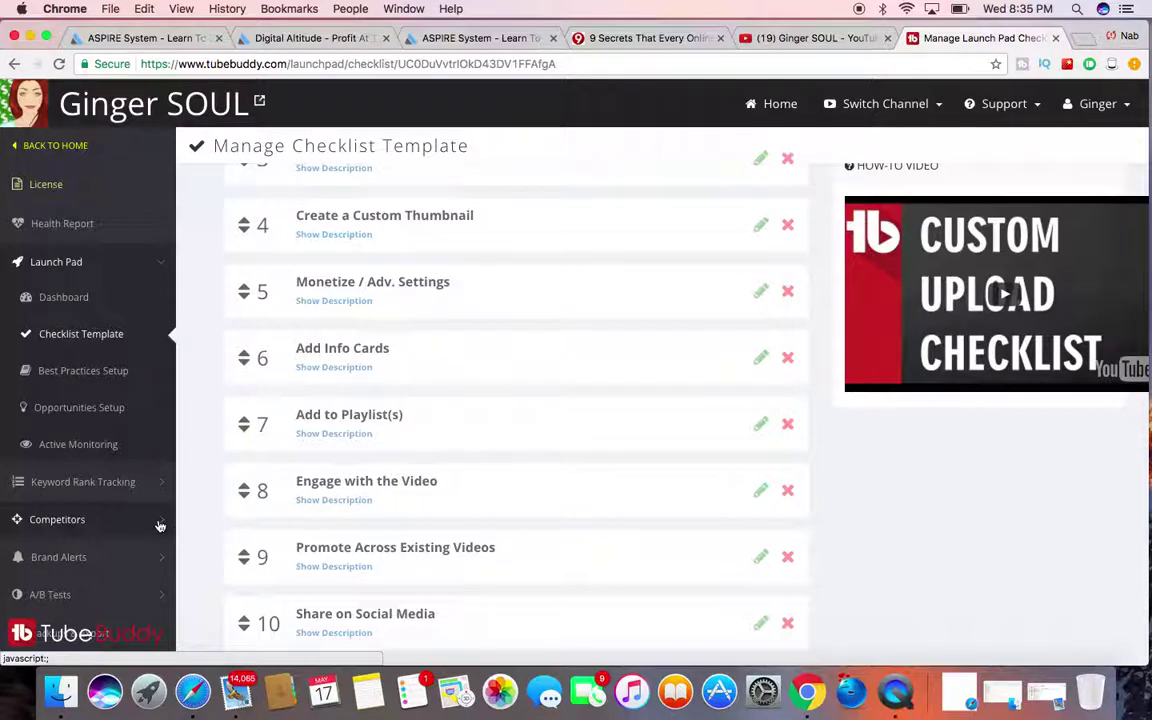
click(159, 524)
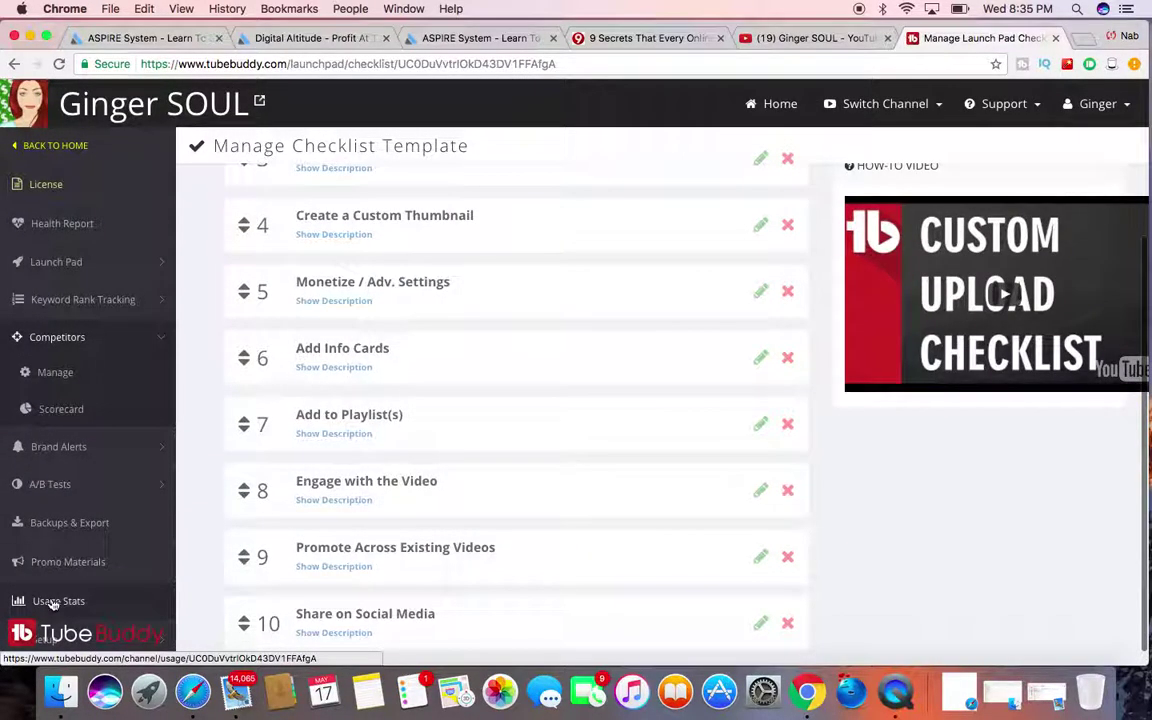
scroll(115, 305, up, 5)
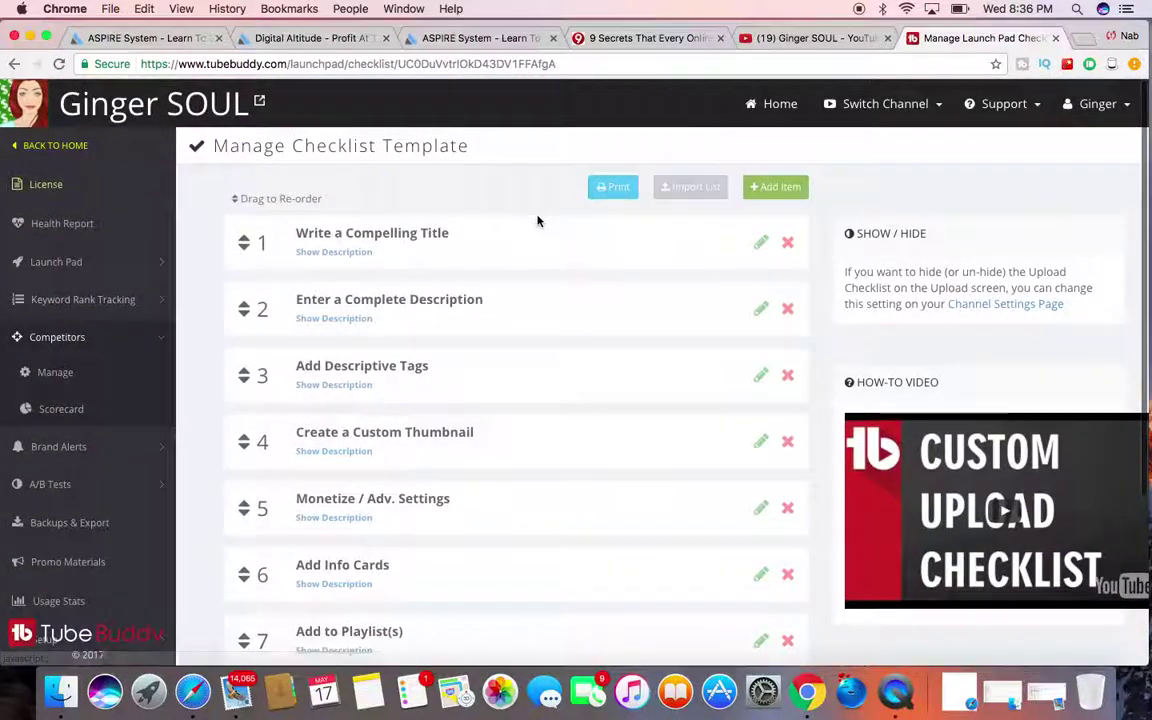
Step: Return to YouTube, open My channel, and scroll to the Uploads row led by the Word Swag tutorial
click(815, 37)
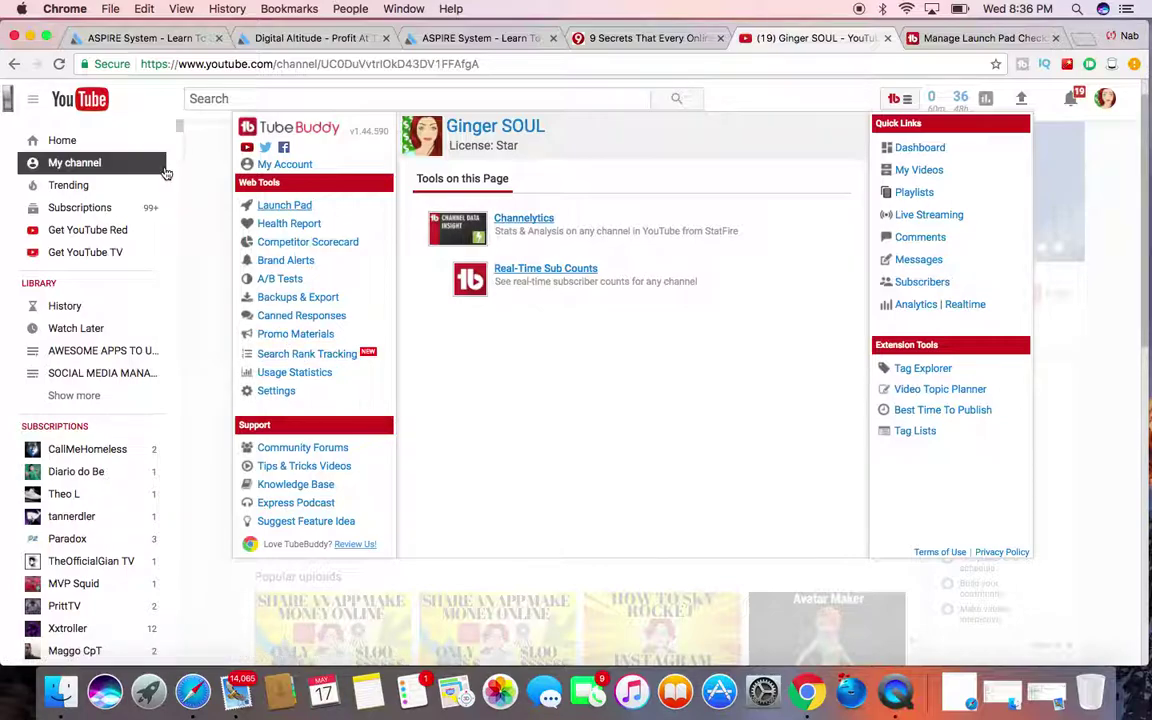
click(73, 171)
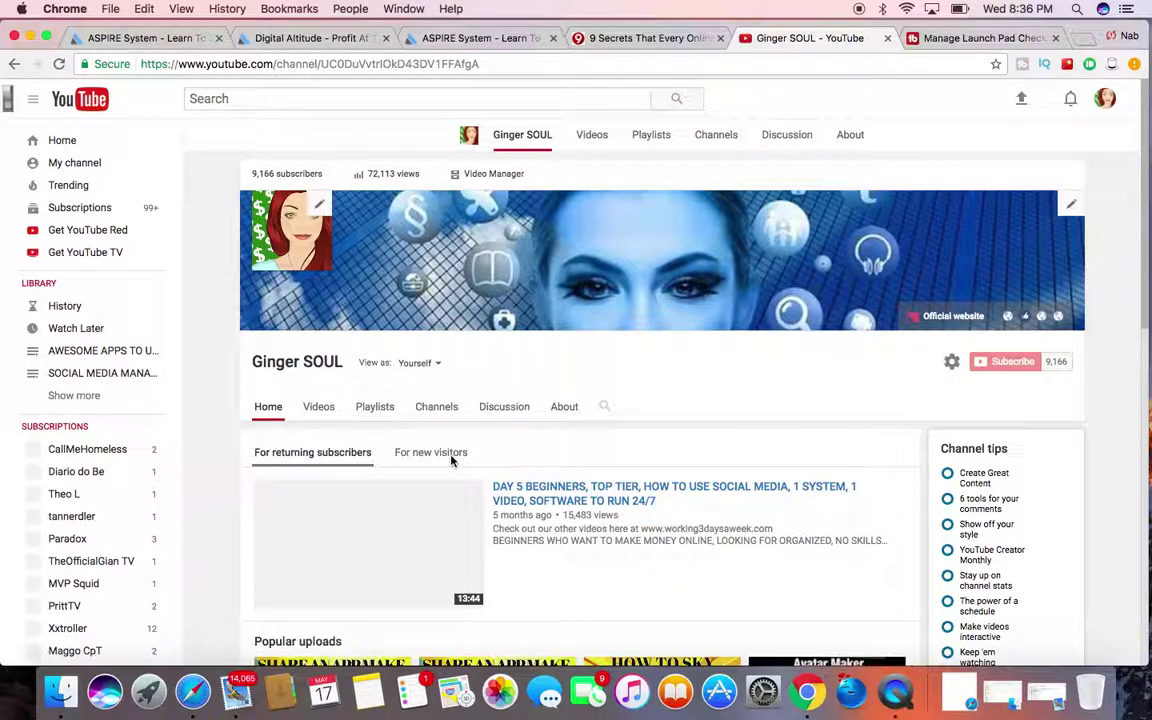
scroll(451, 461, down, 1)
scroll(451, 461, down, 8)
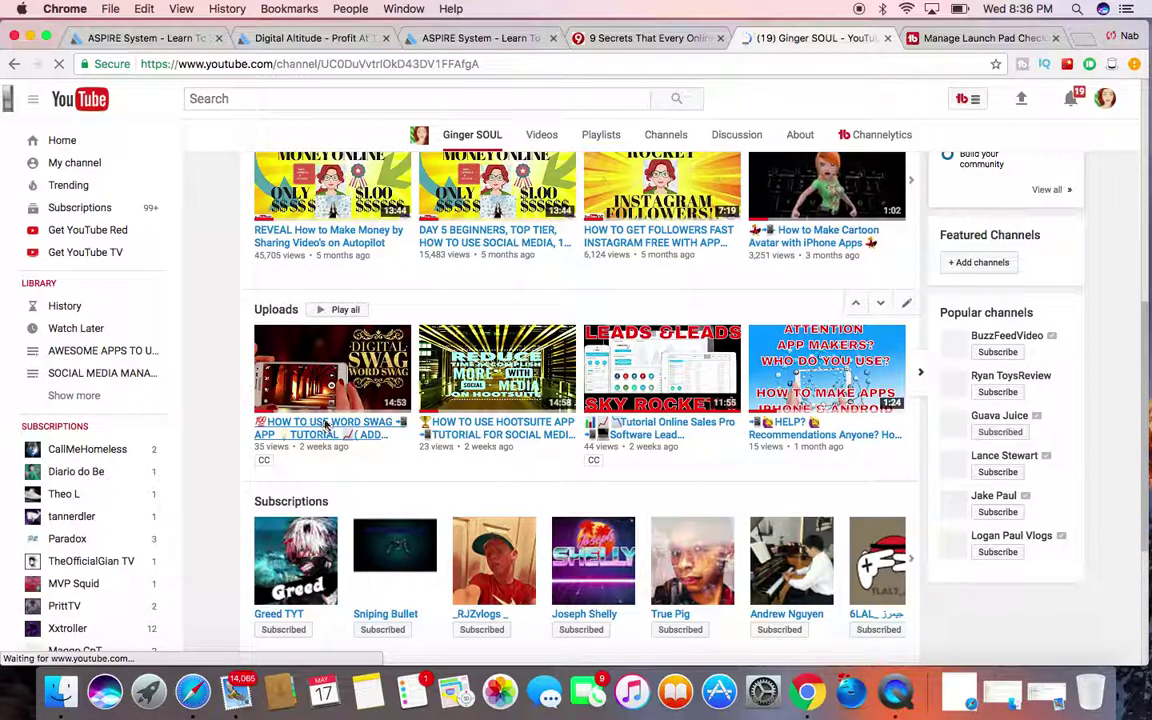
scroll(325, 425, down, 1)
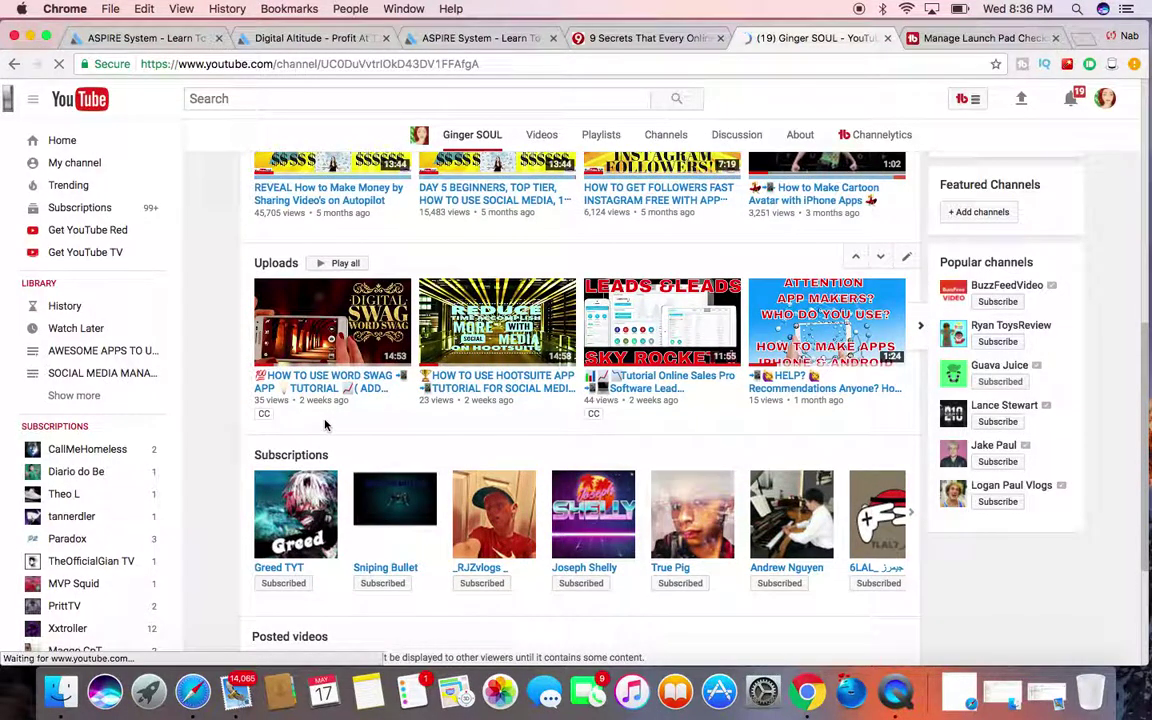
scroll(292, 376, up, 1)
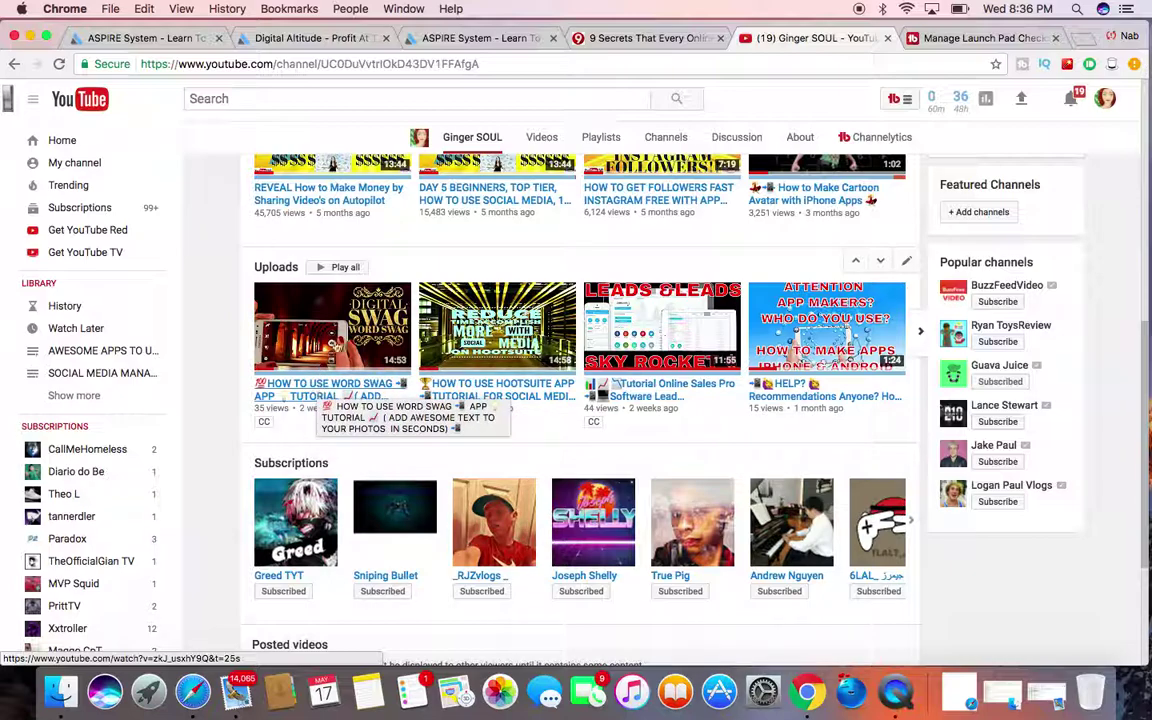
Step: Open the Word Swag tutorial video from the channel uploads and pause playback
click(345, 333)
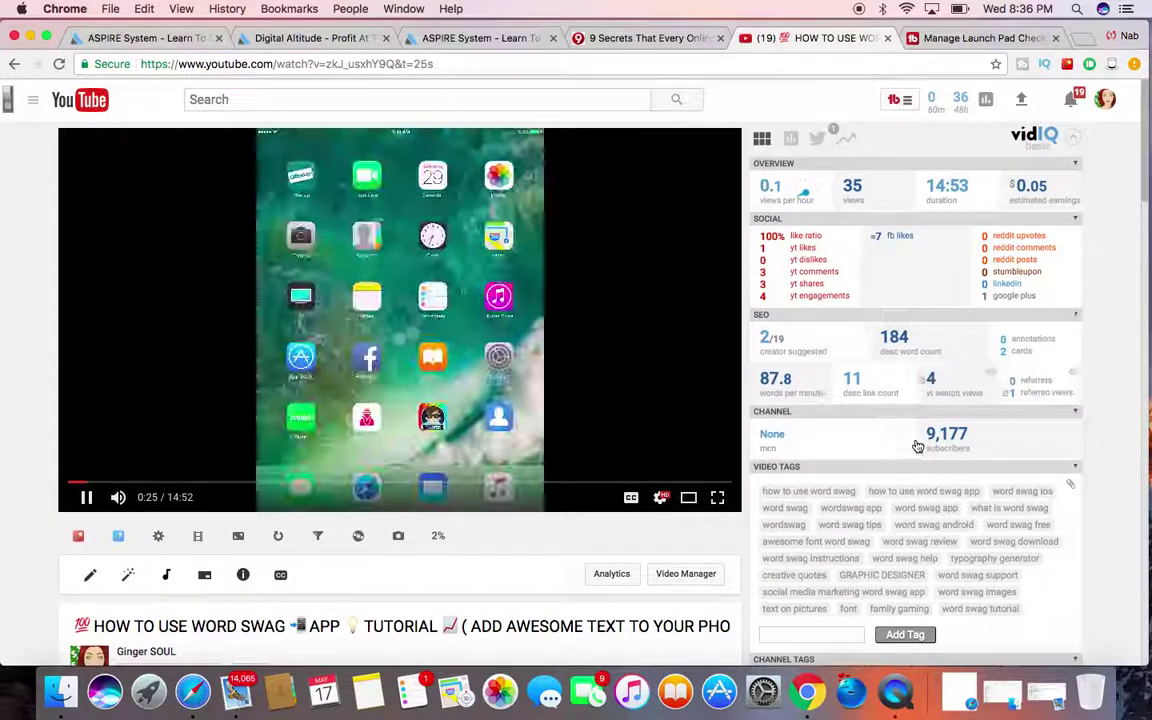
click(87, 497)
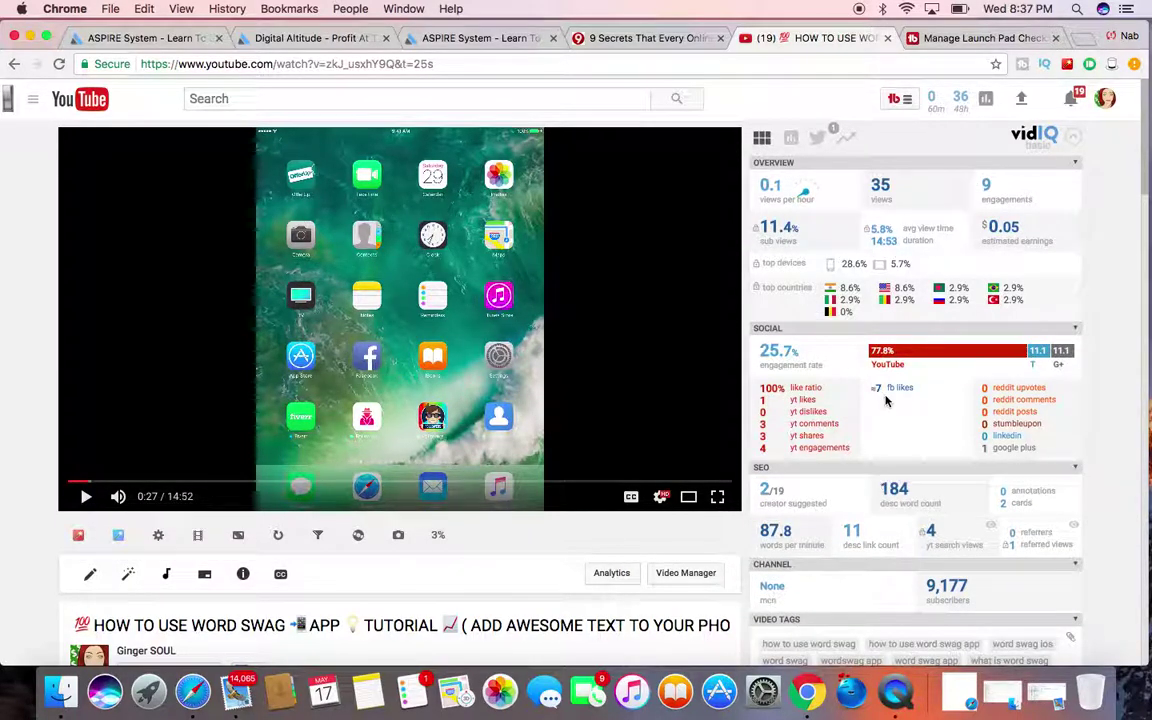
scroll(885, 400, down, 2)
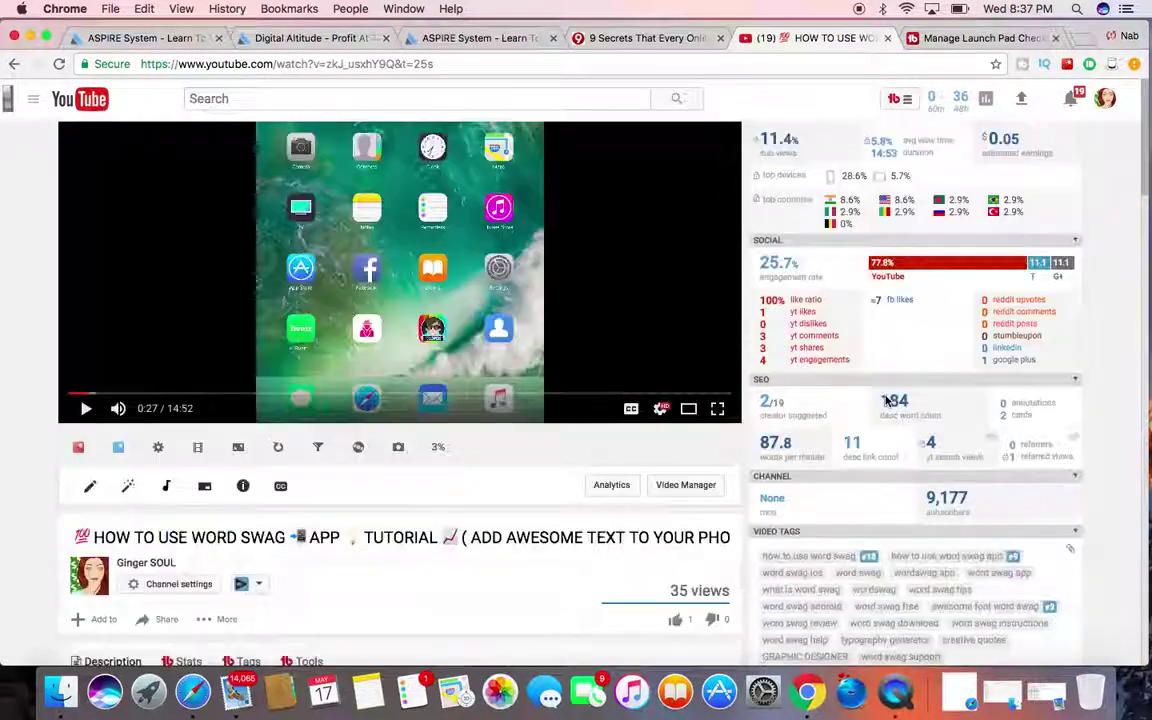
scroll(885, 400, up, 2)
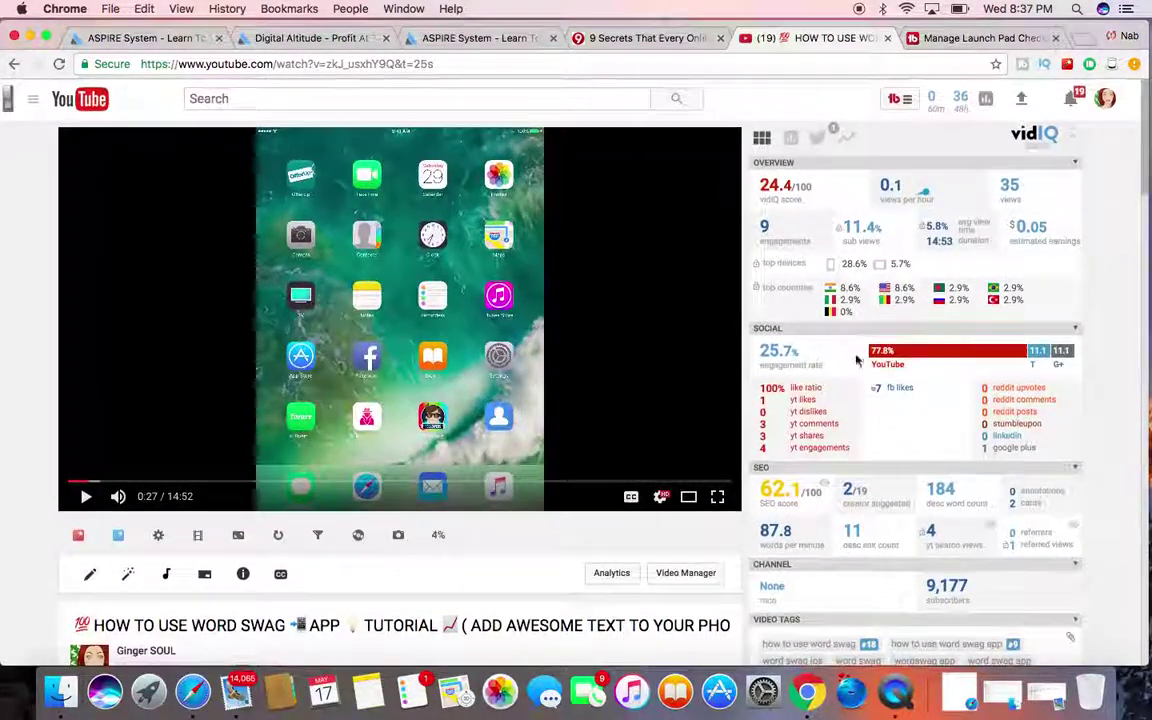
scroll(800, 325, down, 3)
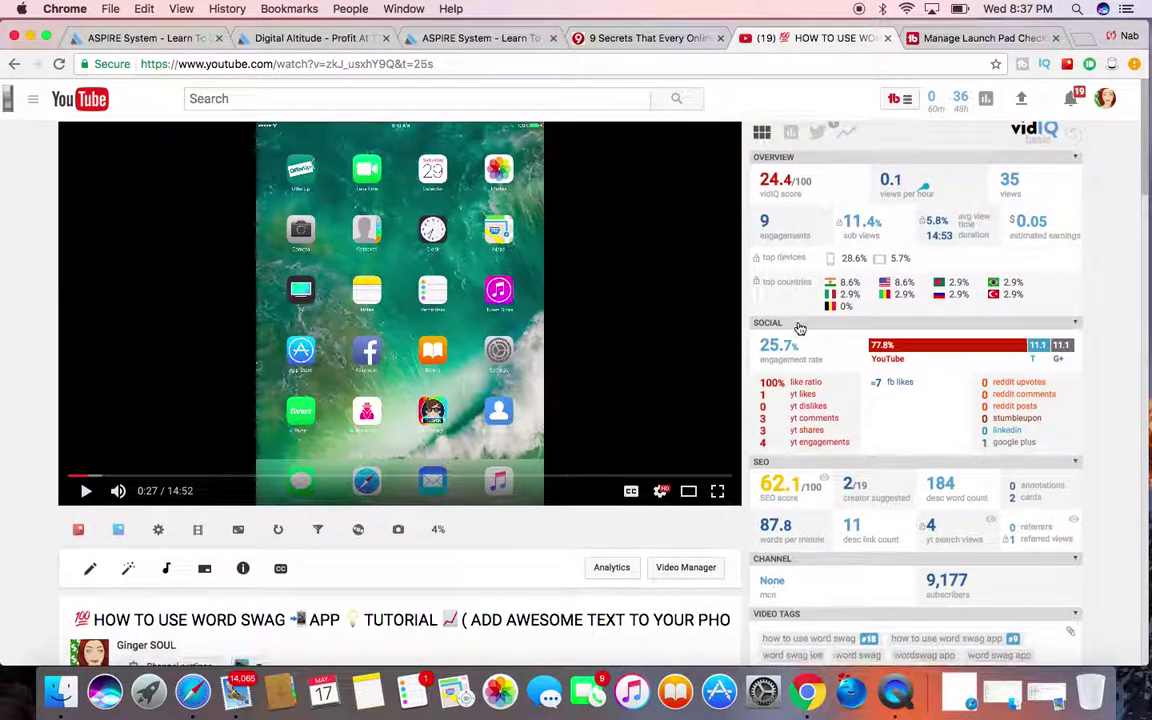
Step: Show the video's TubeBuddy Tags list, with search rankings 18 and 12 loading
mouse_move(780, 372)
scroll(783, 392, down, 2)
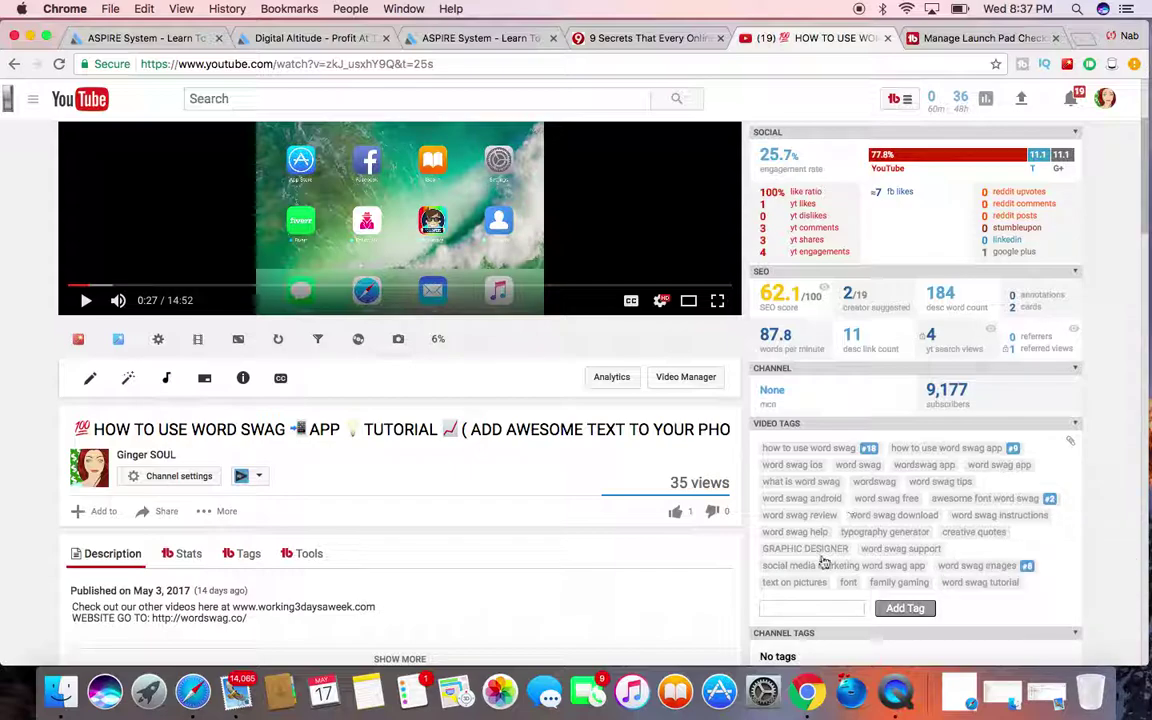
scroll(882, 543, down, 3)
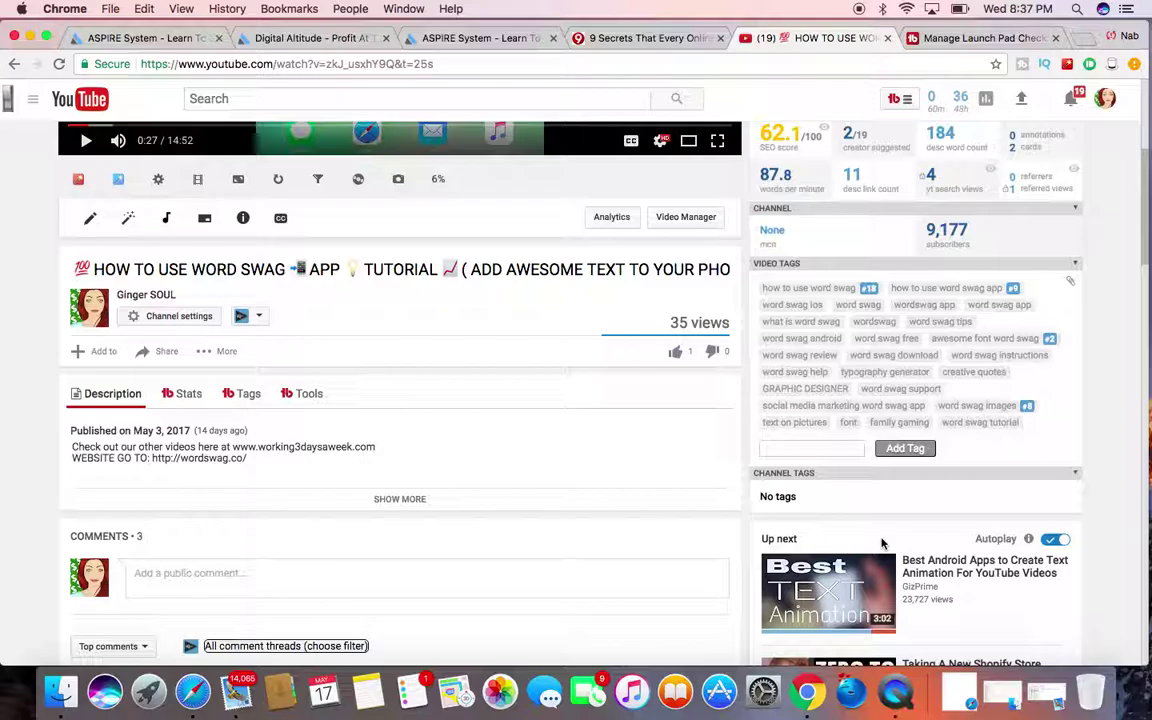
scroll(882, 543, down, 3)
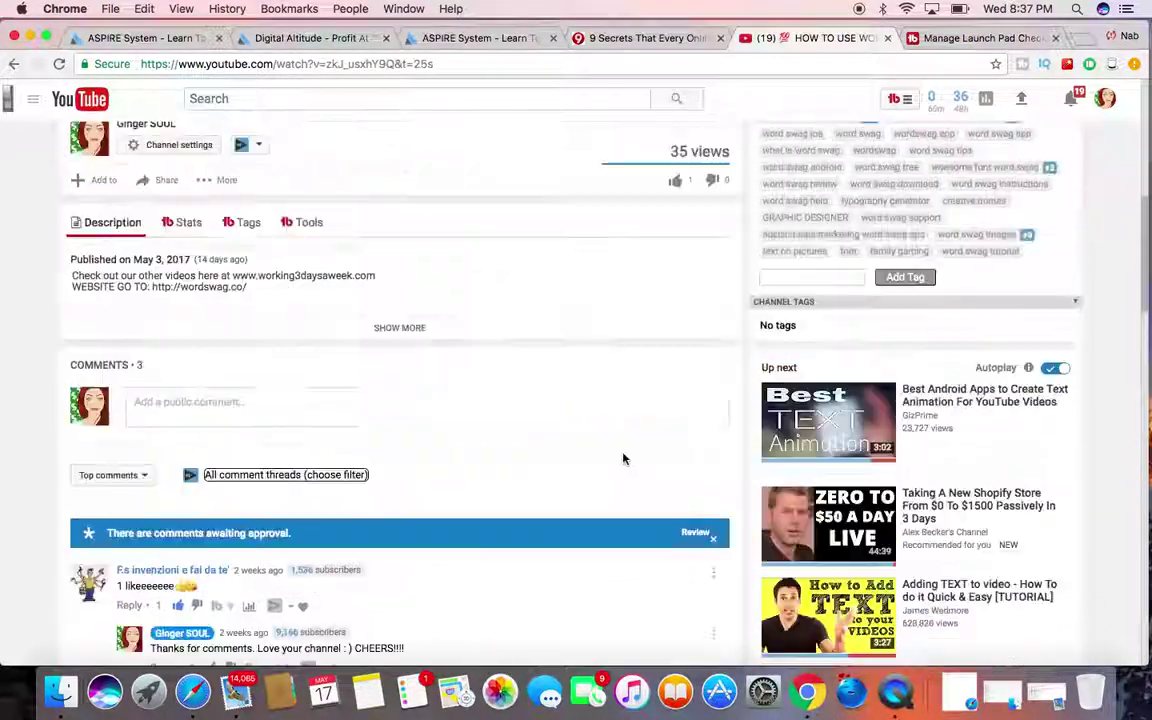
scroll(560, 450, up, 5)
scroll(240, 505, down, 1)
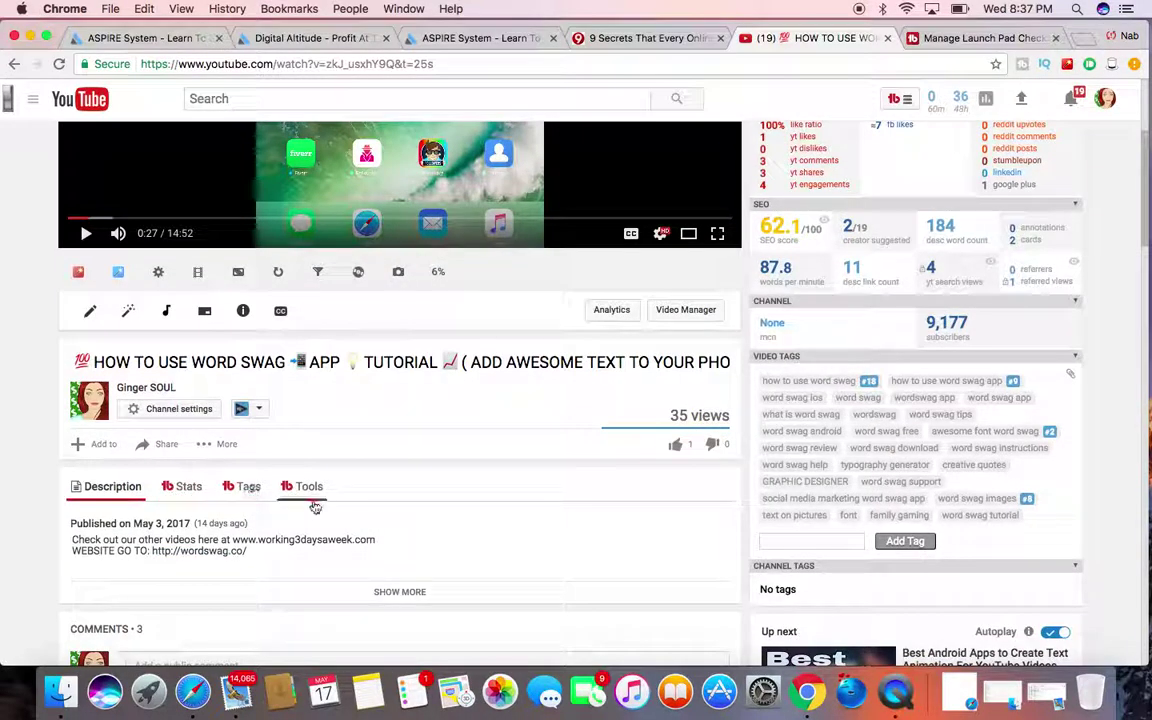
click(244, 488)
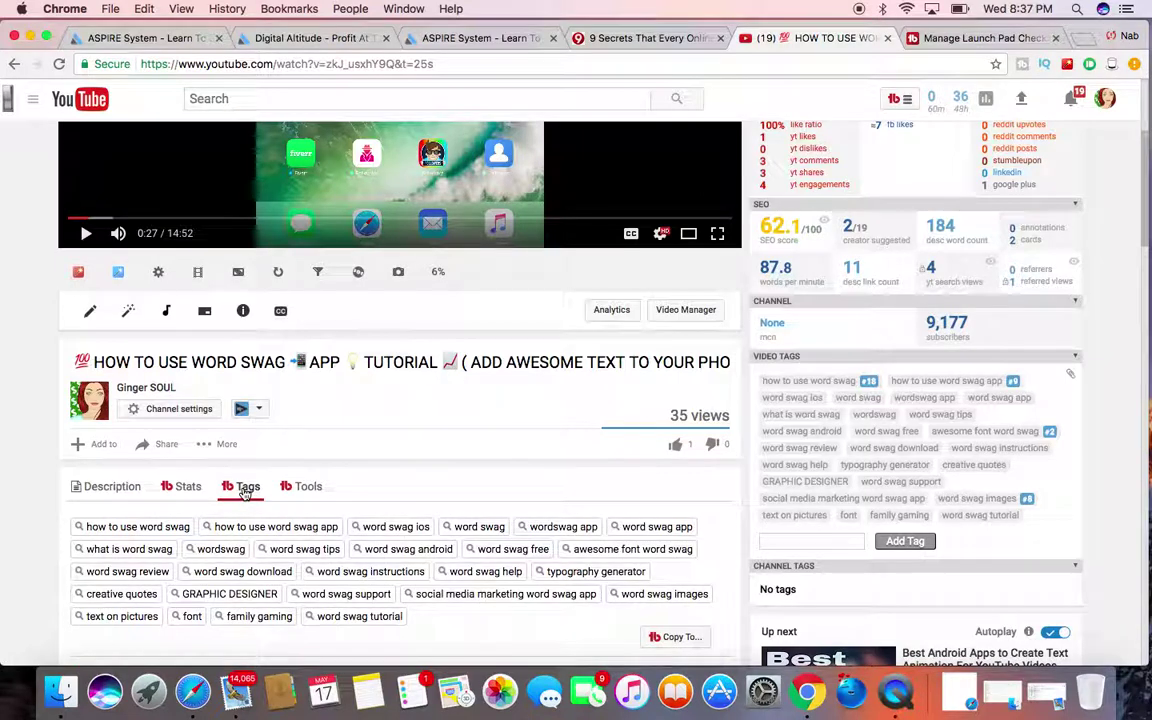
scroll(390, 454, down, 3)
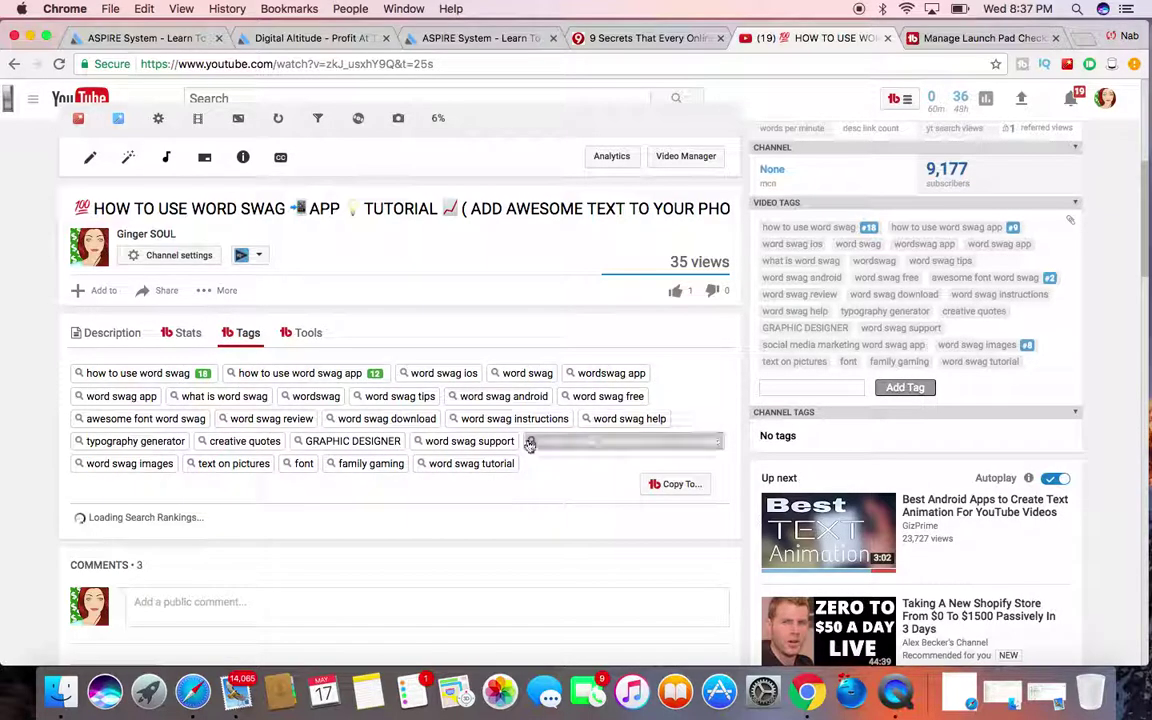
Step: Open YouTube's home page in a new browser tab via a web search for youtube
click(1083, 38)
text(youtube)
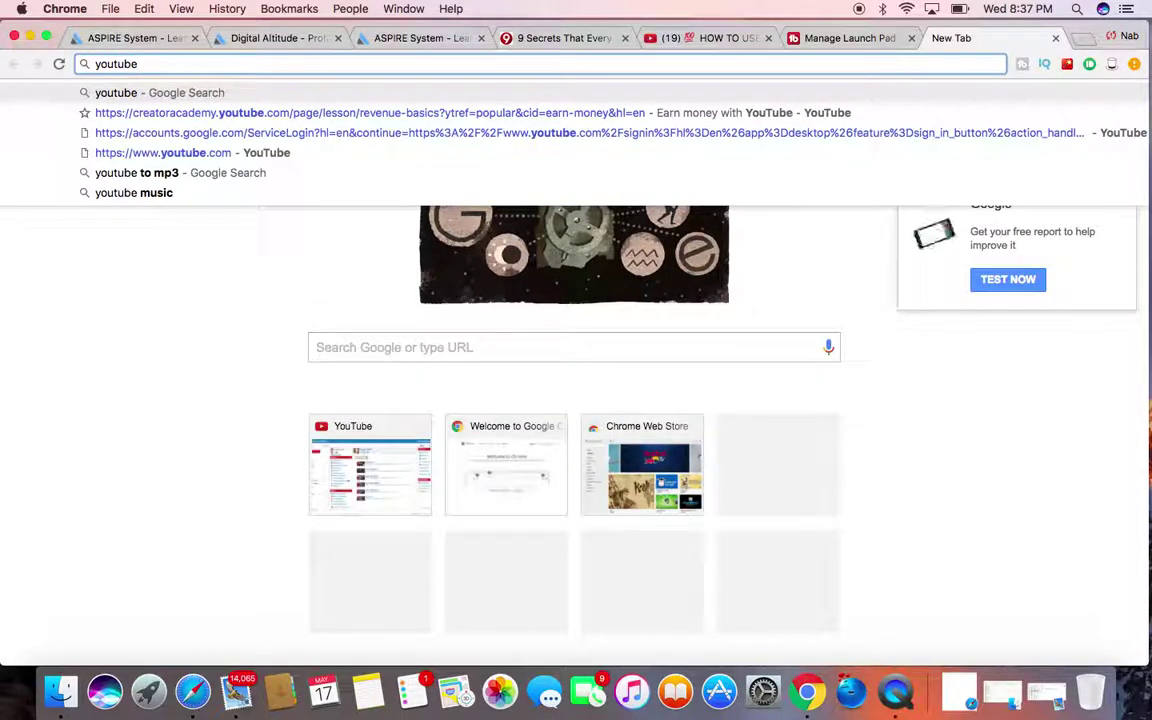
key(Return)
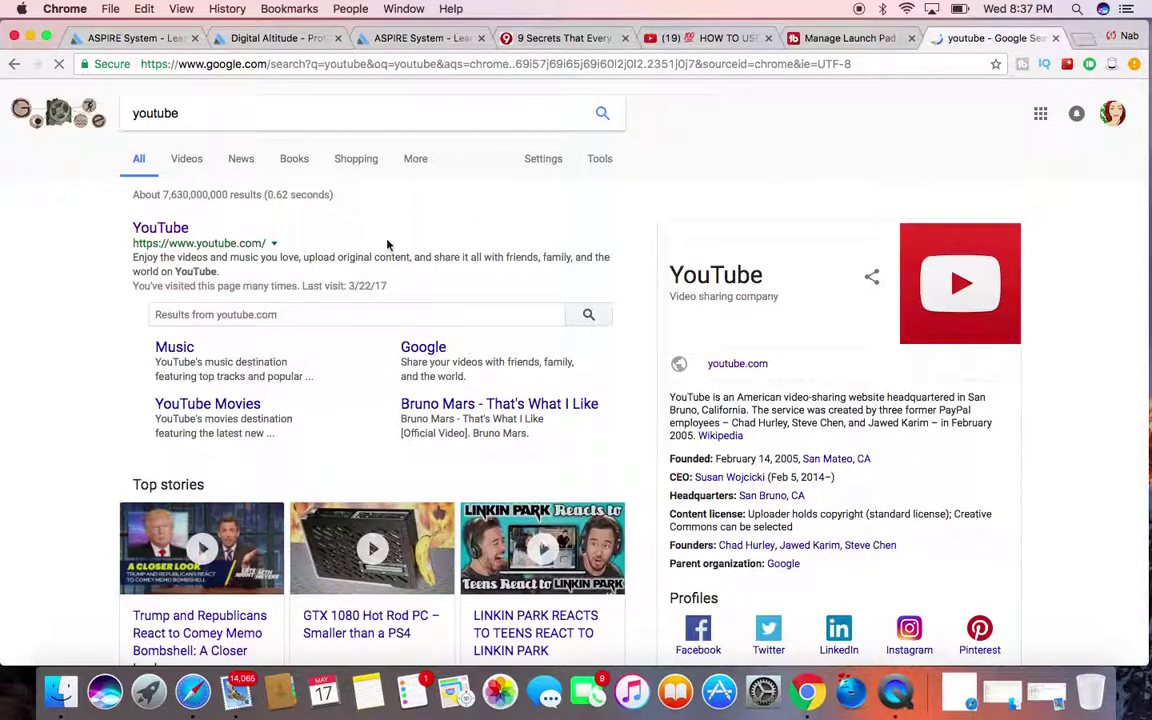
click(166, 231)
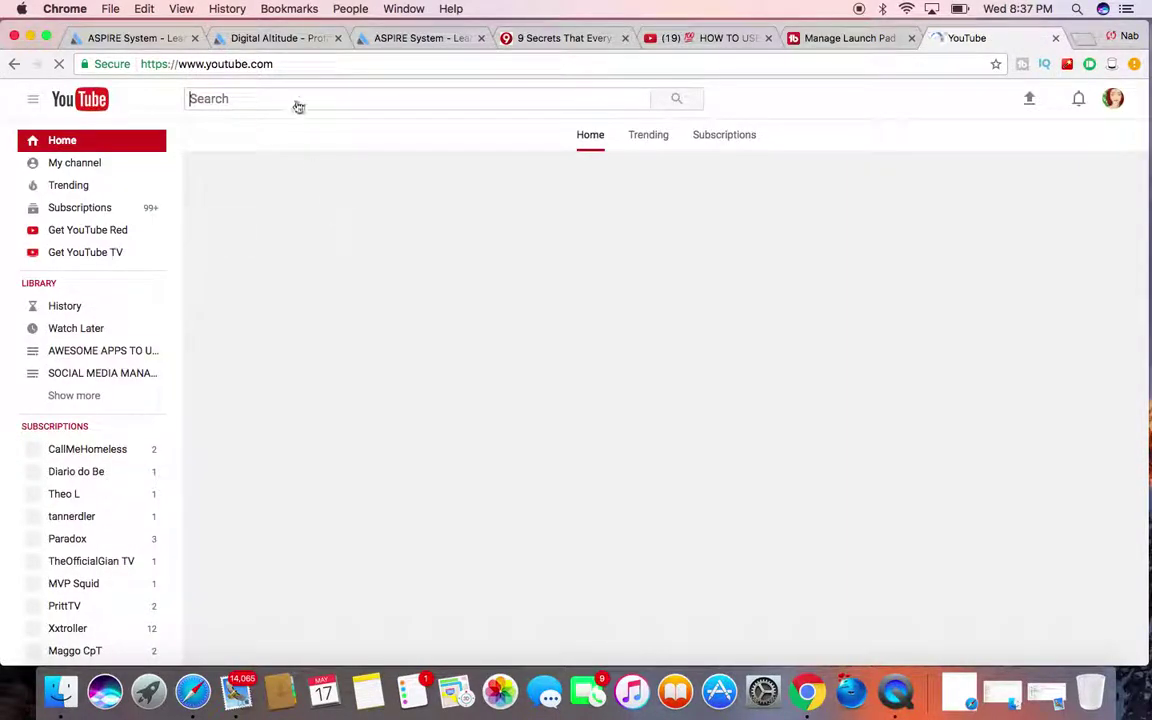
Step: Search YouTube for "word swag"
click(279, 97)
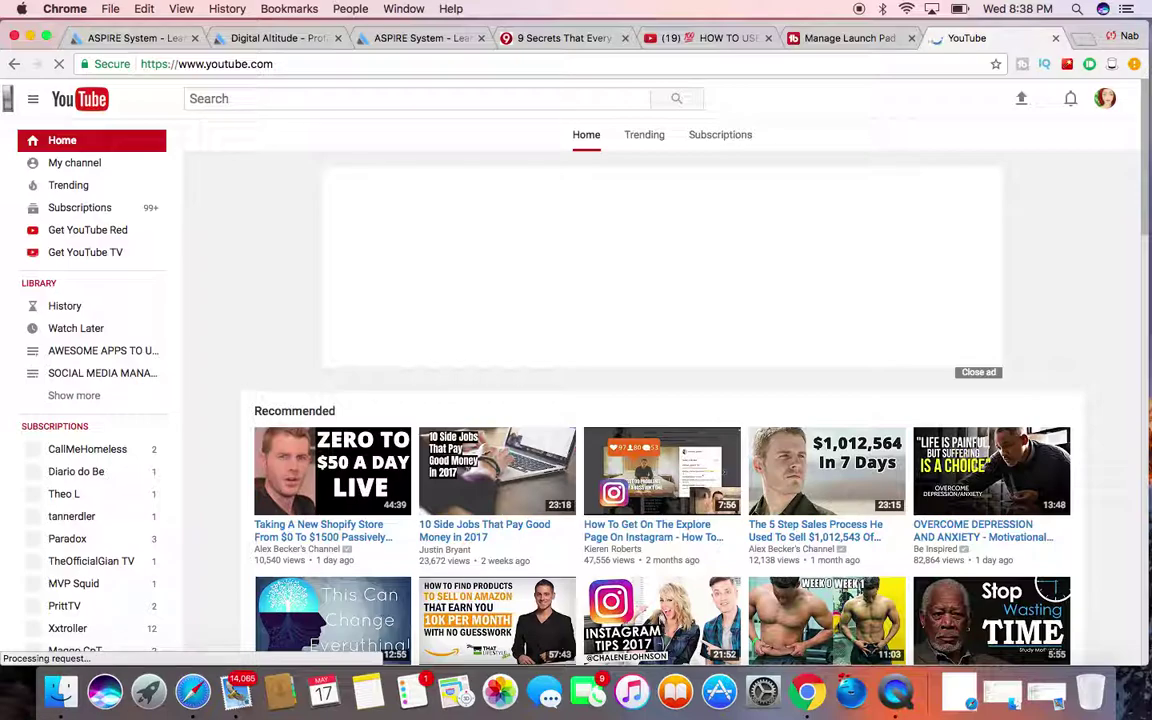
click(260, 101)
text(se)
key(BackSpace)
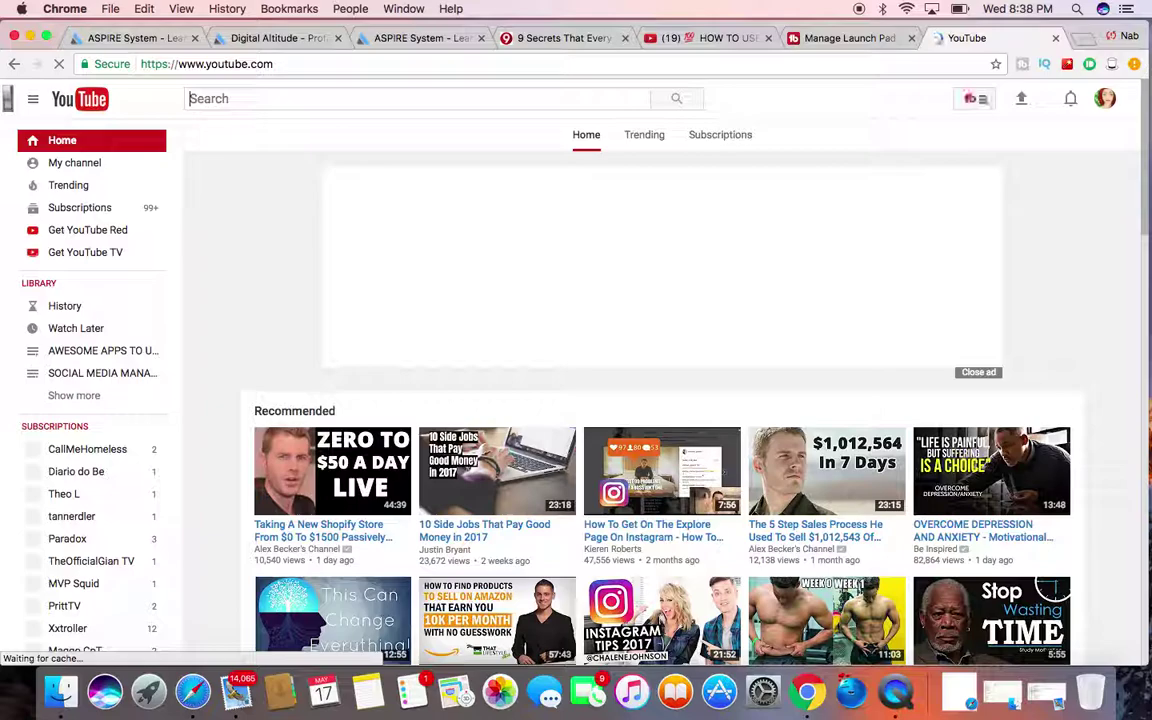
text(word )
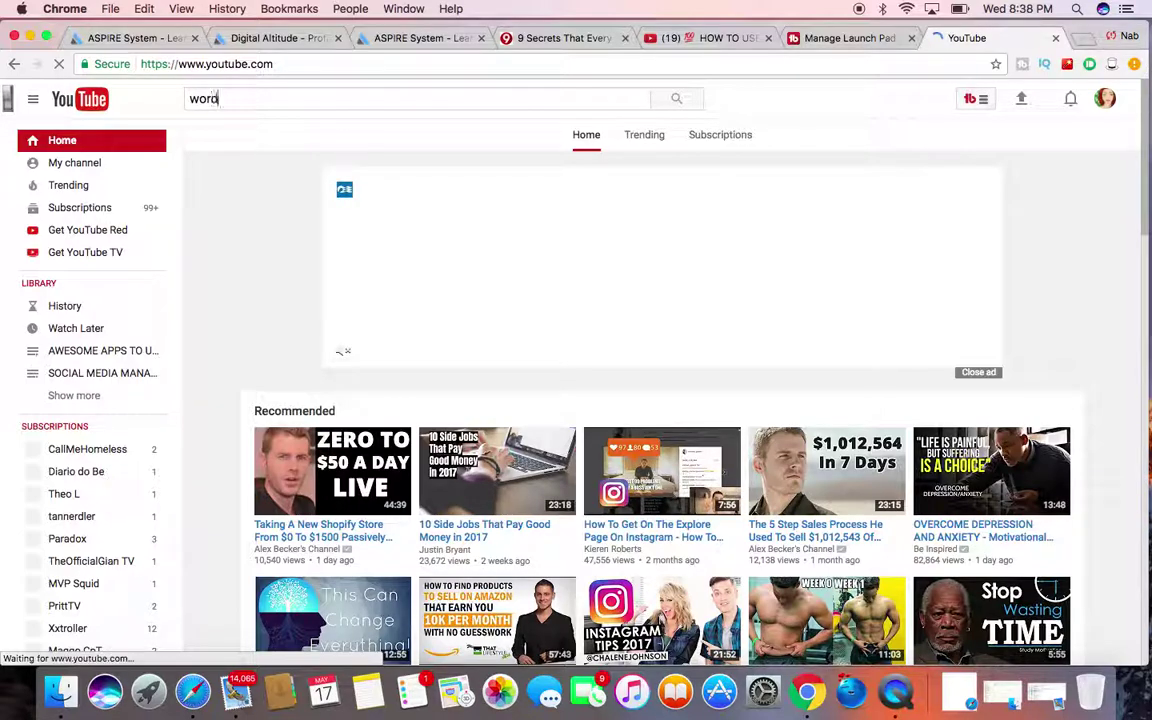
text(swag)
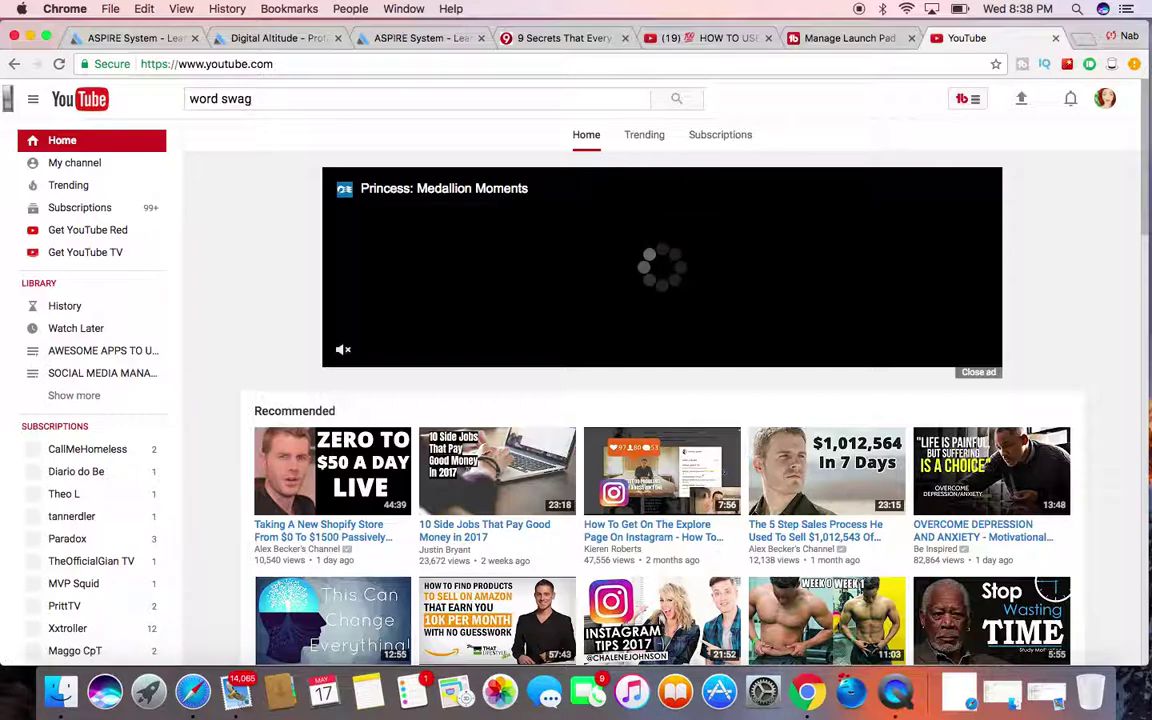
click(677, 104)
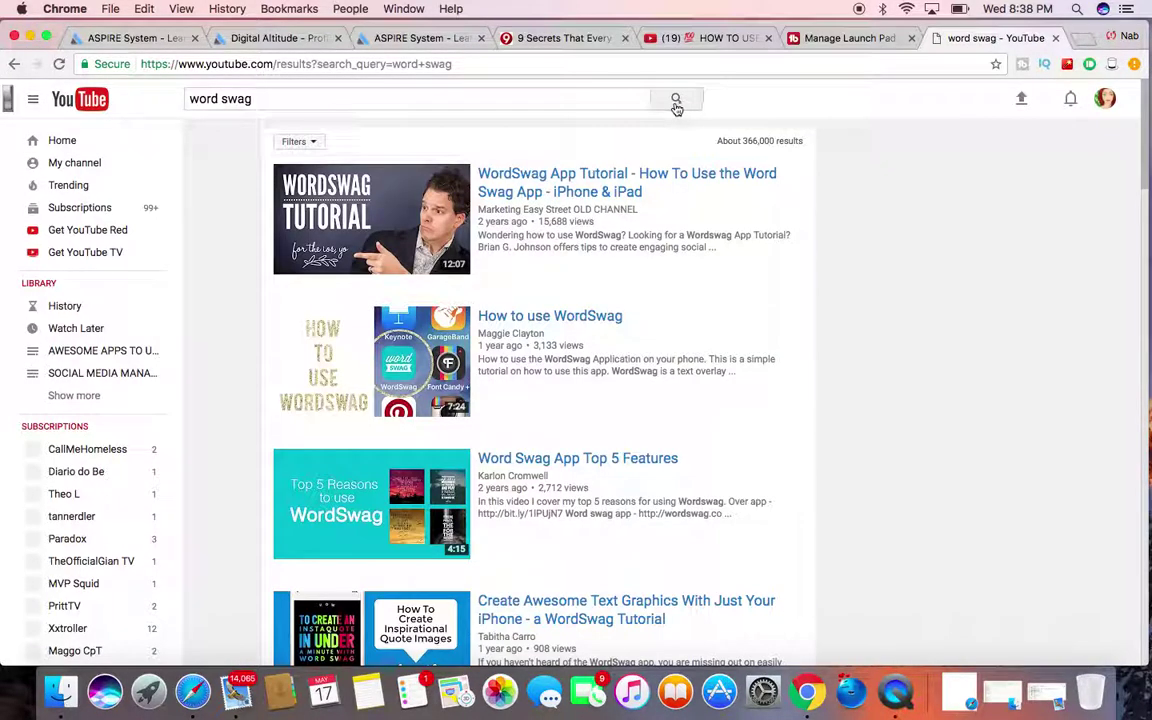
Step: Open the top WordSwag App Tutorial result and pause it at the start
click(566, 178)
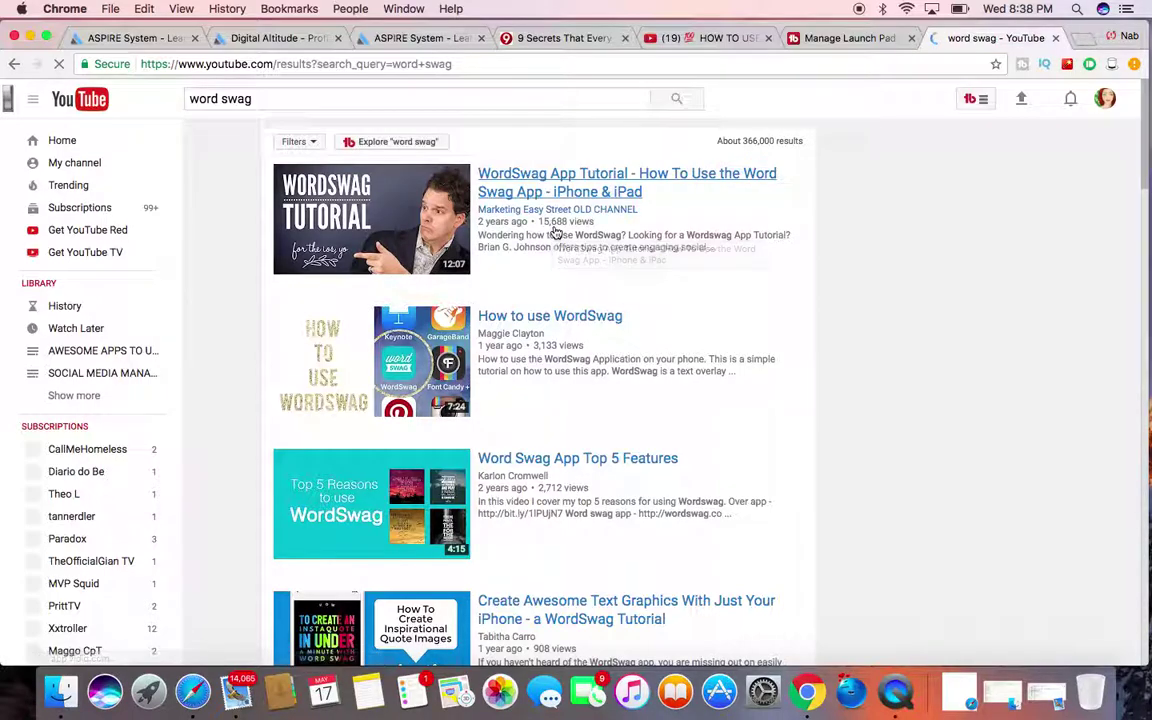
click(527, 179)
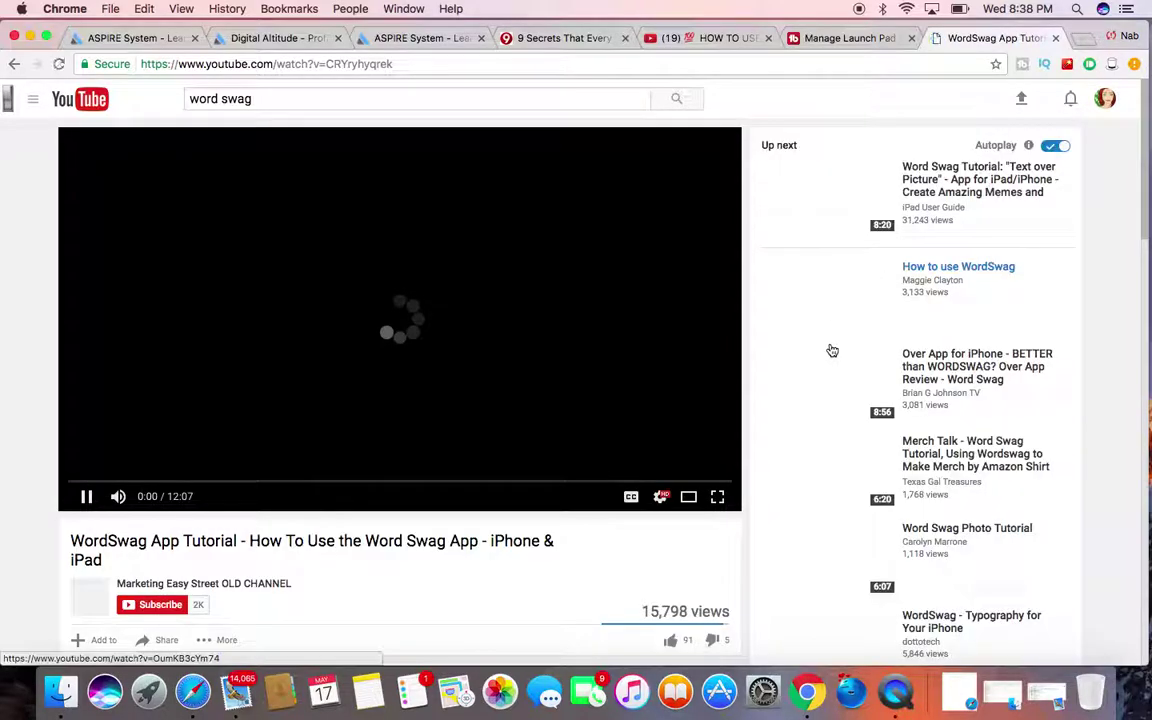
click(87, 498)
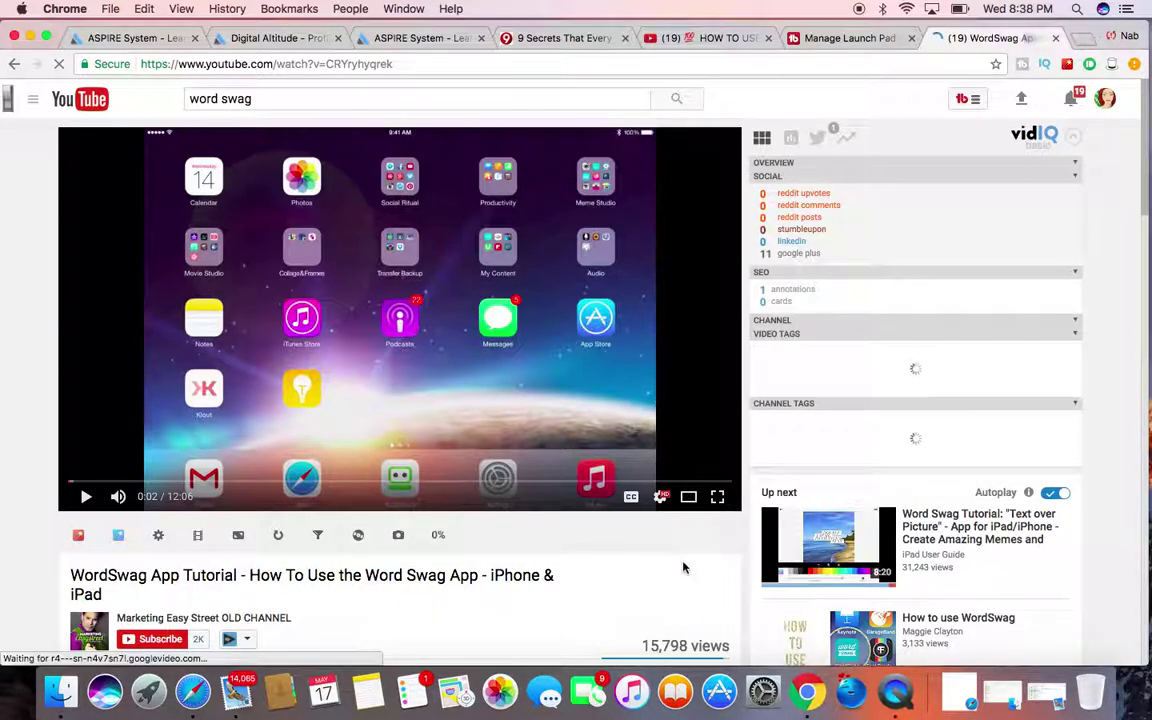
Step: Review the video's stats panel, including the SEO score of 53.6/100
scroll(684, 563, down, 1)
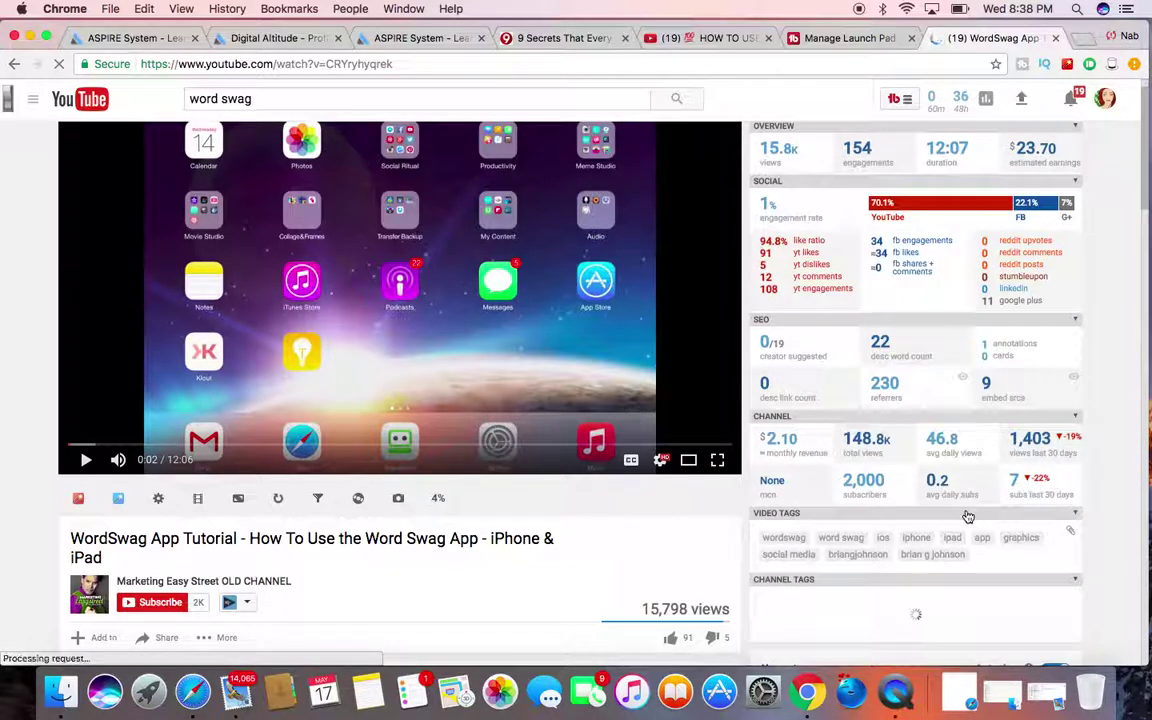
scroll(955, 527, down, 2)
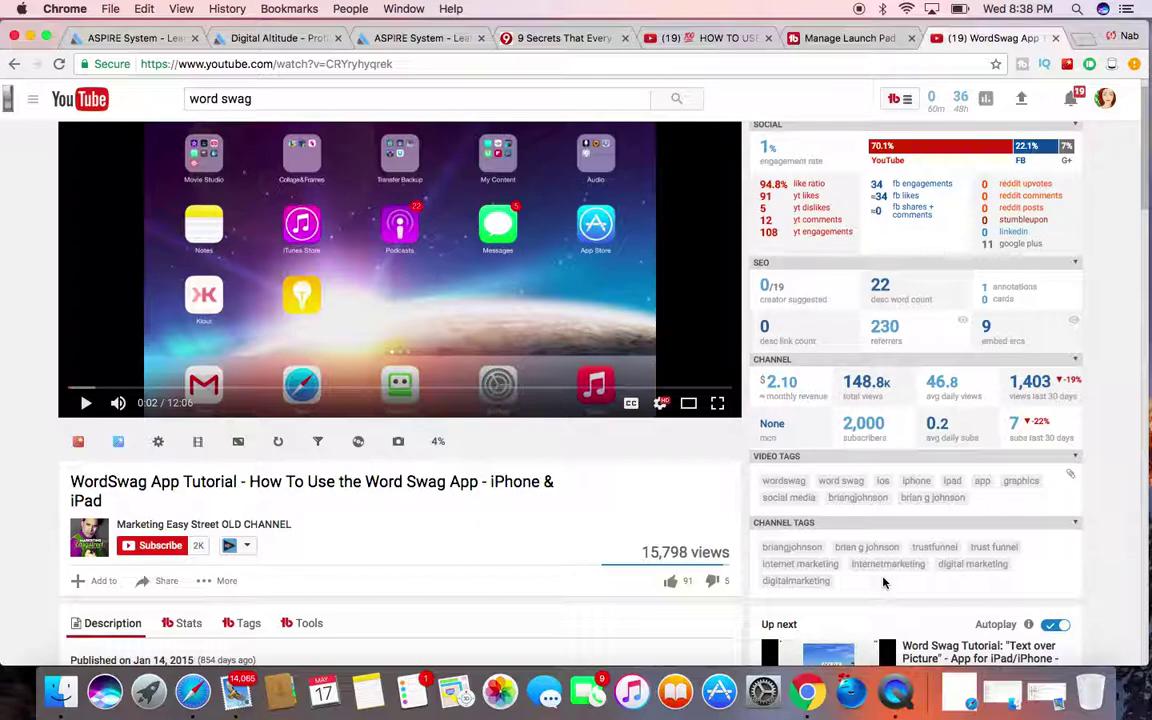
scroll(883, 583, down, 2)
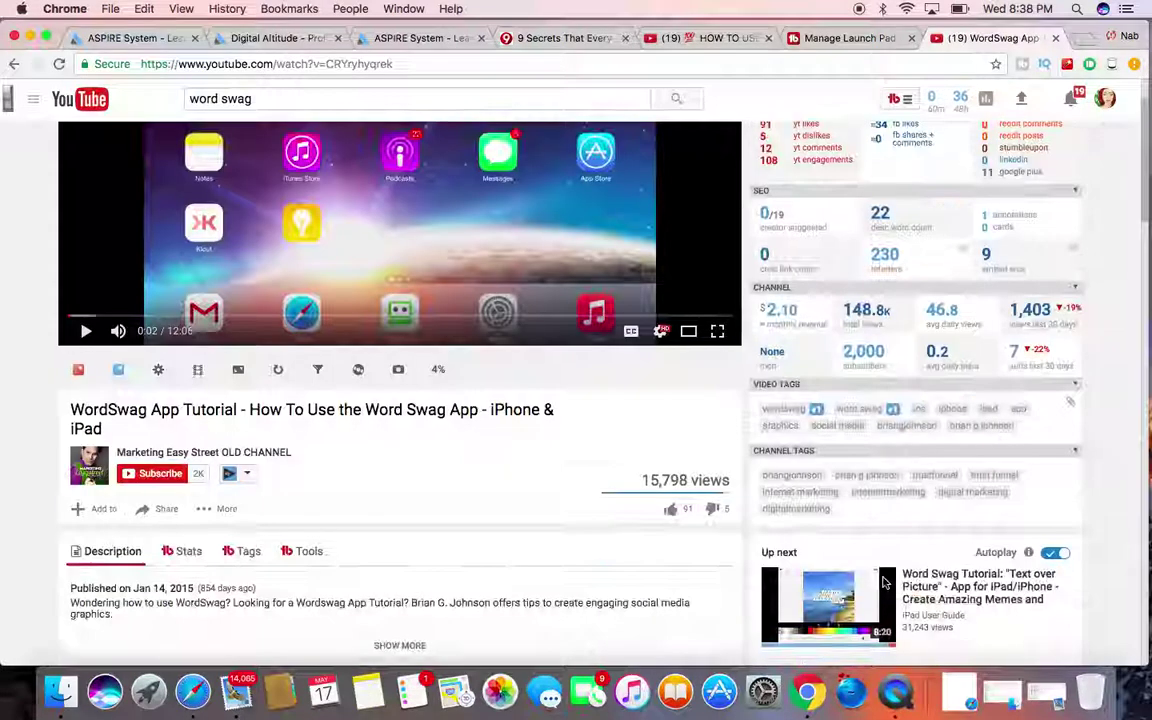
scroll(866, 310, down, 1)
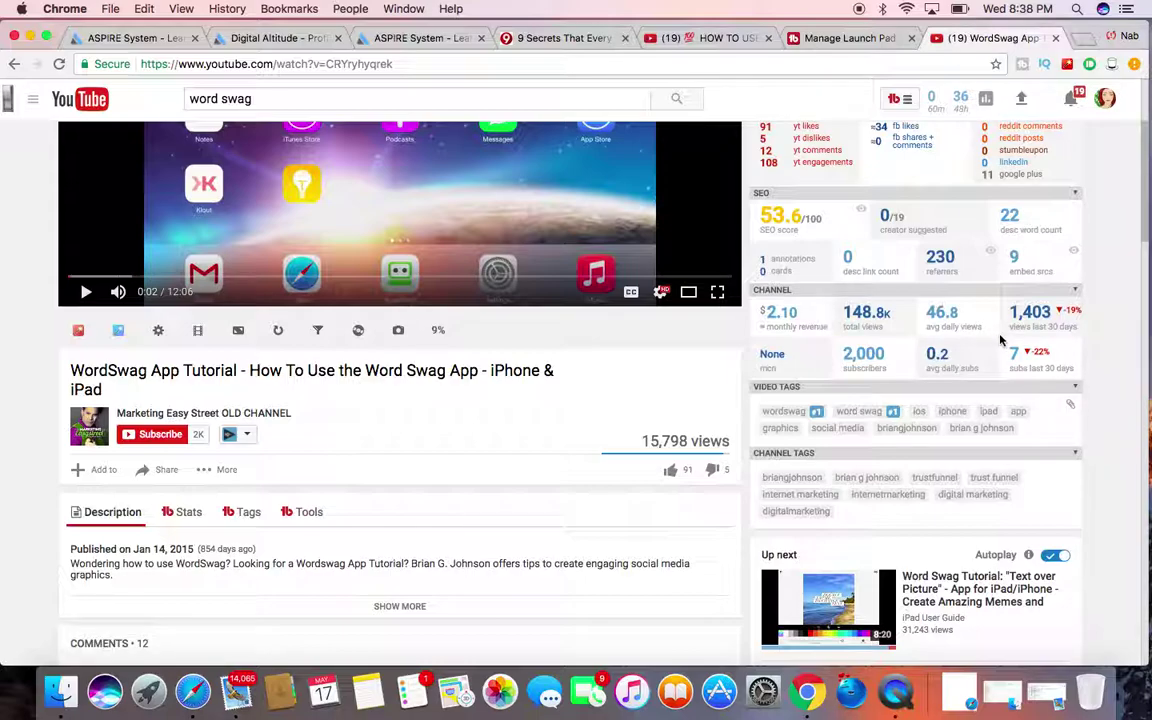
scroll(1000, 341, up, 1)
mouse_move(781, 265)
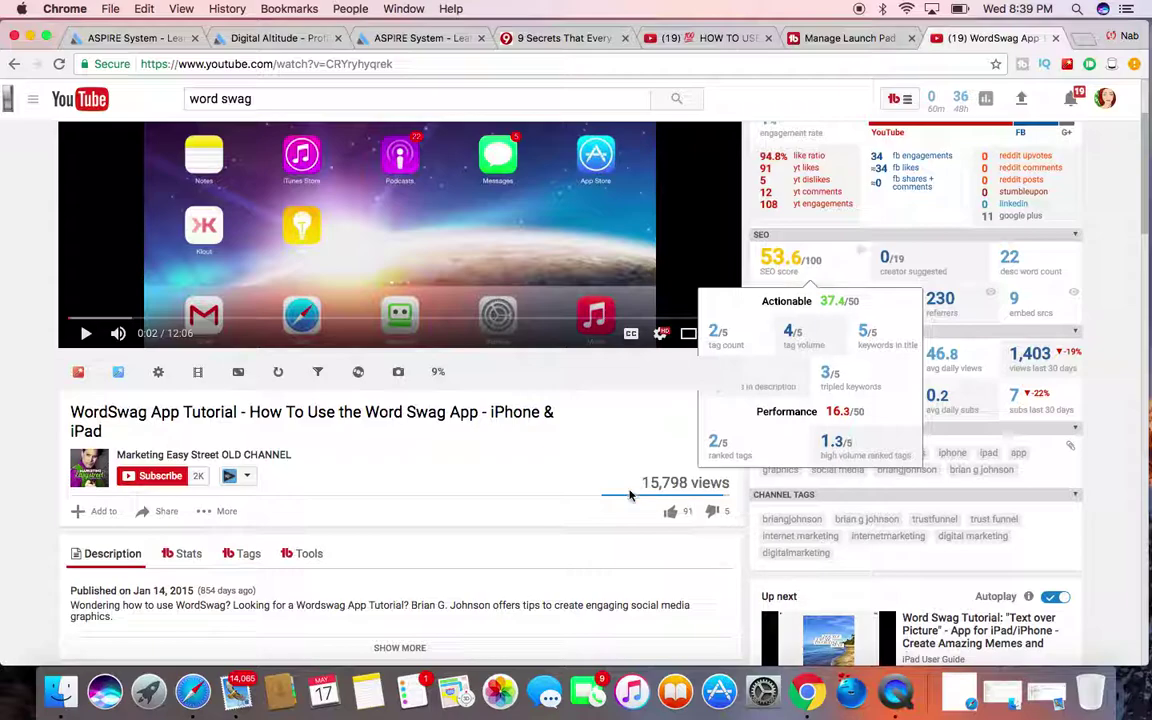
scroll(629, 495, down, 2)
scroll(630, 494, down, 2)
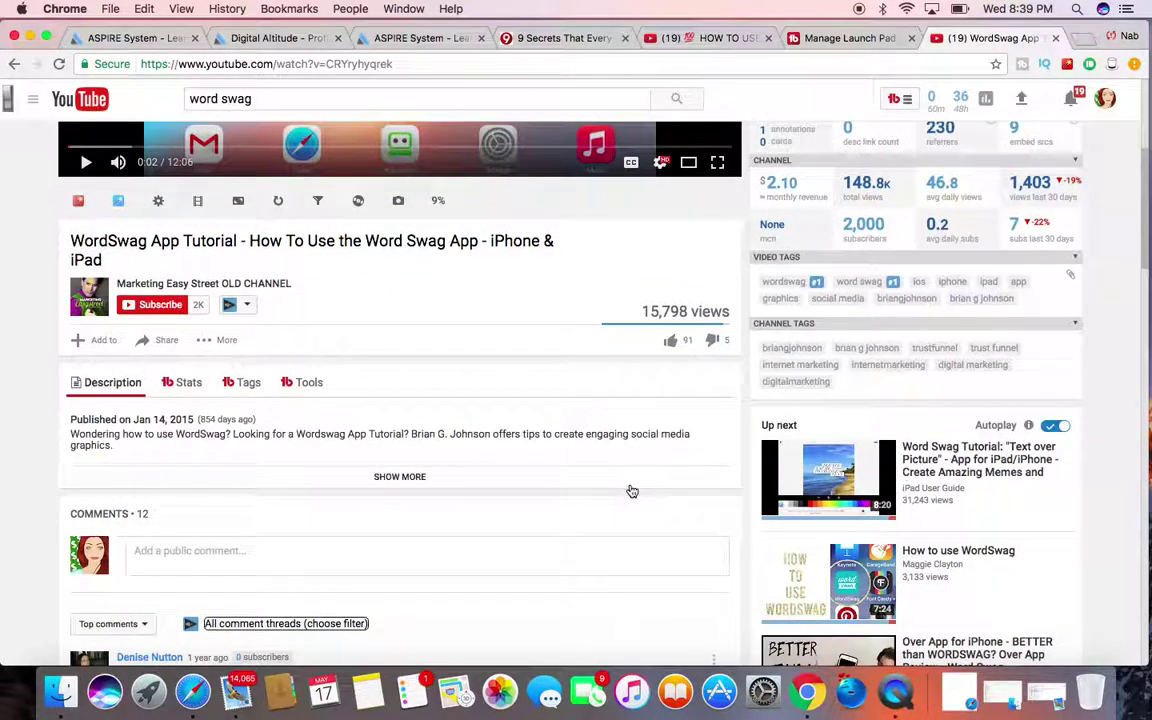
Step: Show this video's TubeBuddy tags, then return to the channel's HOW TO USE WORD SWAG tab
click(241, 382)
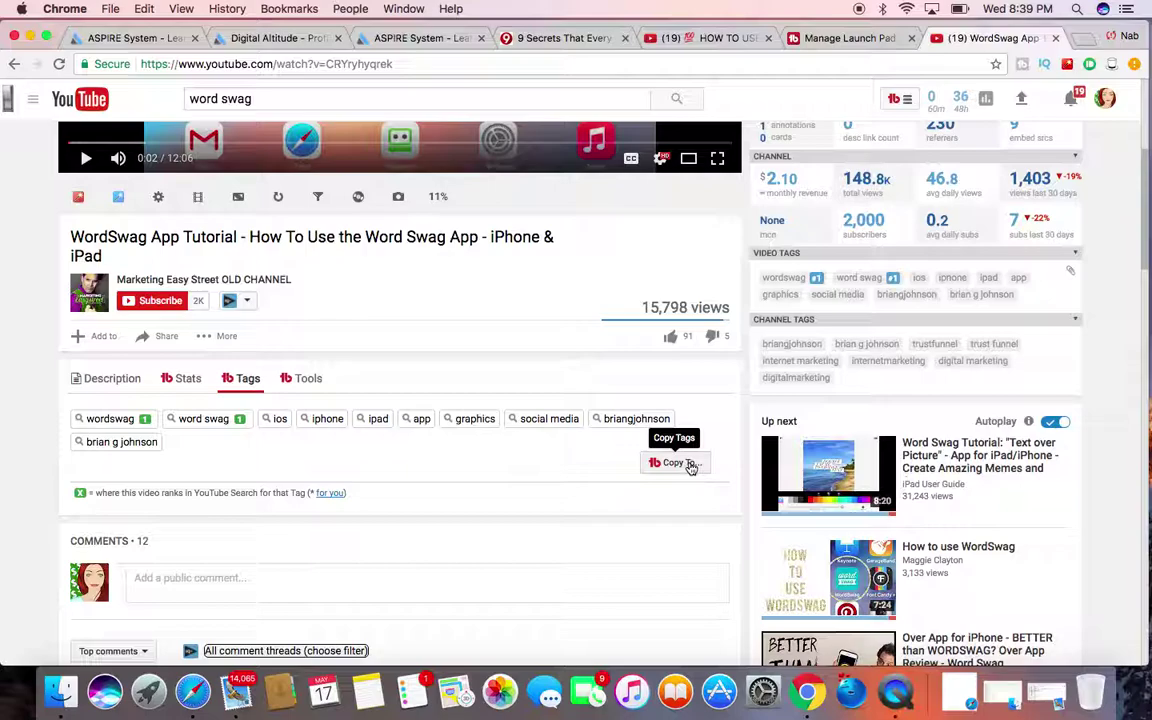
scroll(600, 450, down, 1)
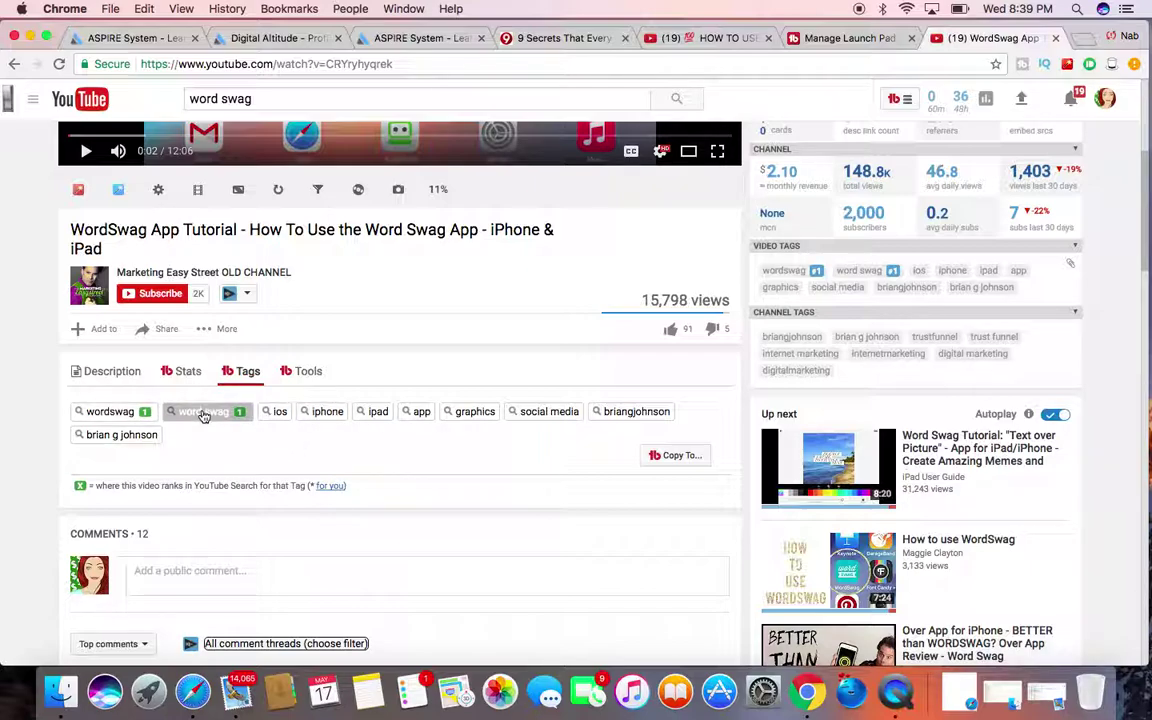
click(718, 46)
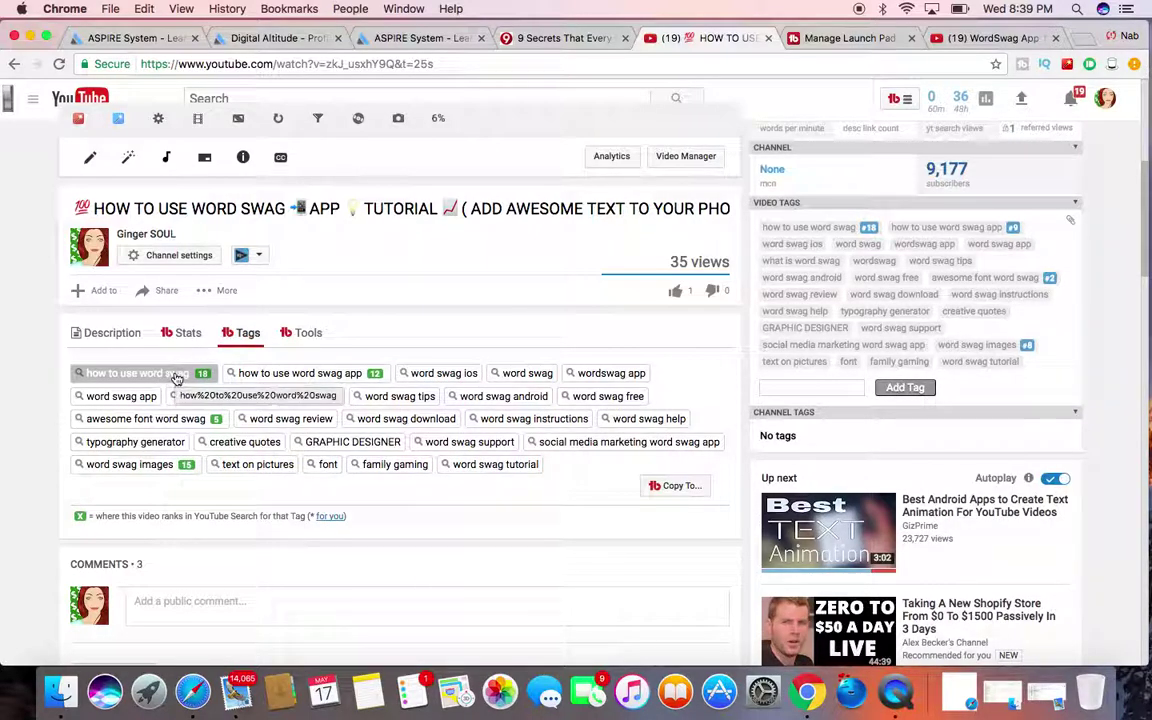
Step: Open Tag Explorer on the "how to use word swag" tag chip
click(176, 377)
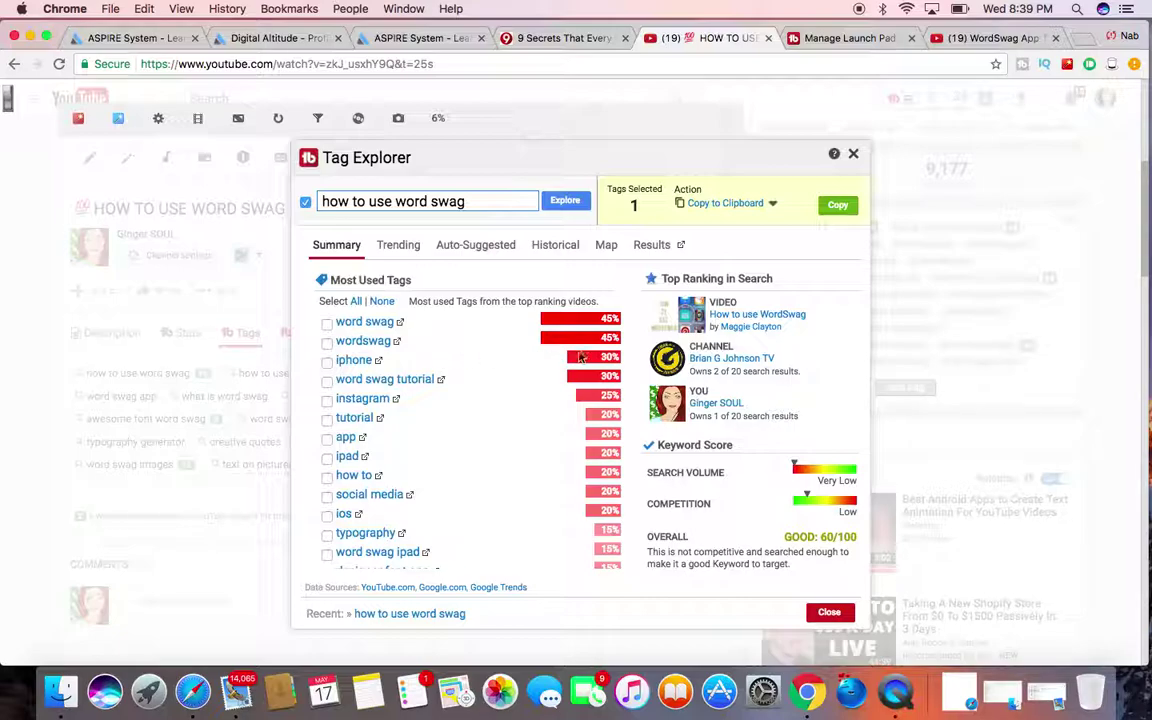
Step: Tick wordswag, iphone and word swag tutorial for 5 selected tags, and copy them
scroll(560, 420, down, 1)
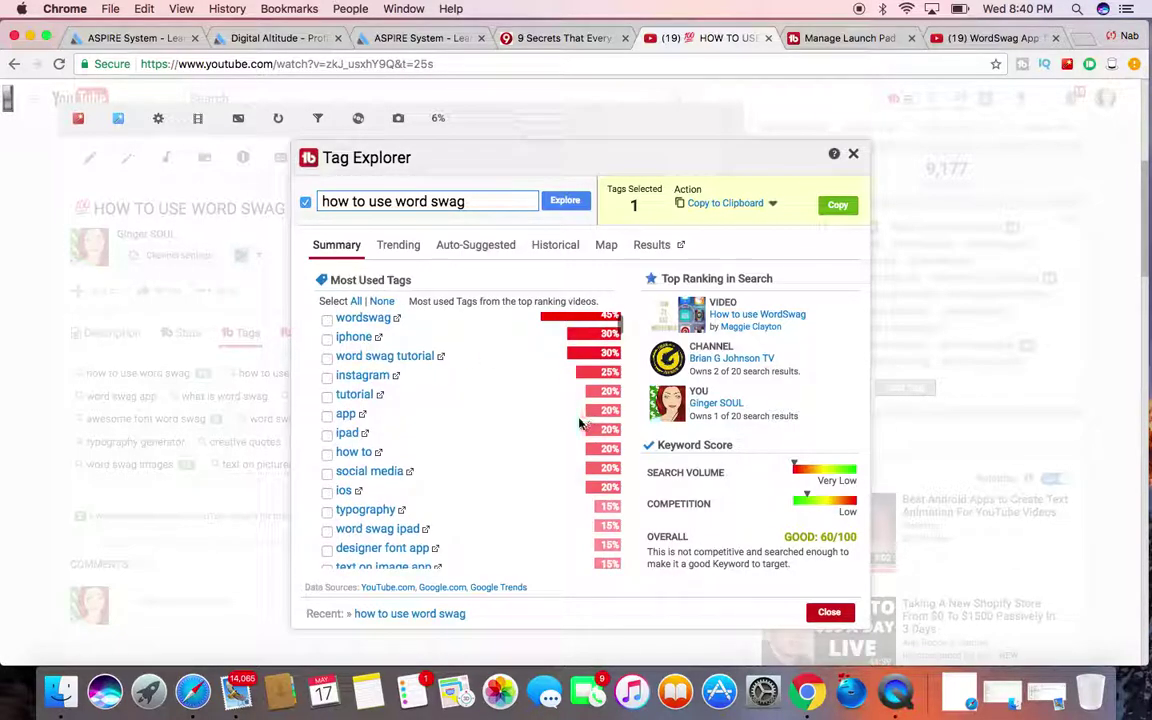
scroll(520, 375, up, 1)
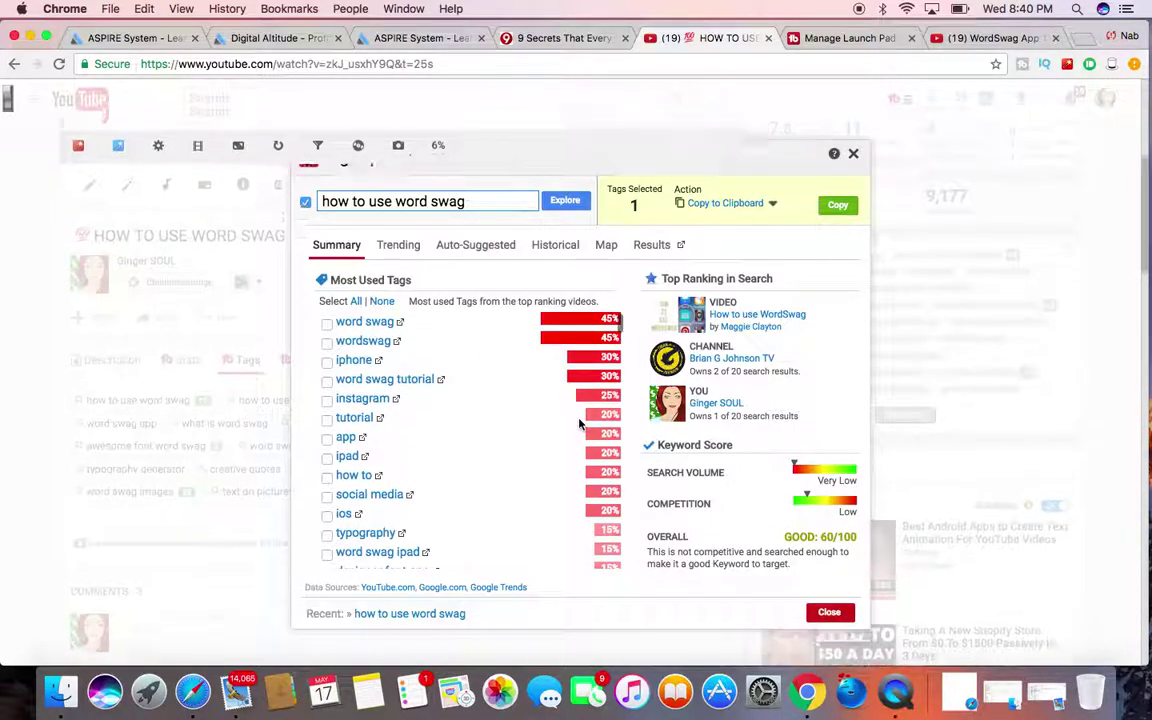
click(327, 343)
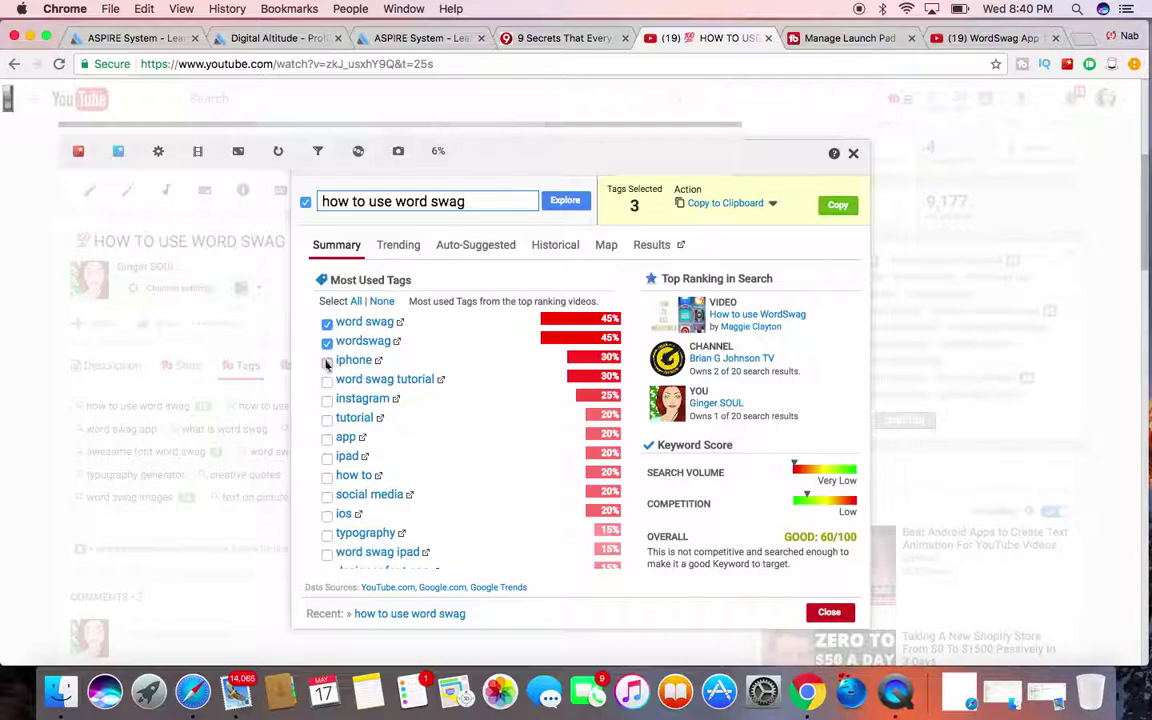
click(327, 361)
click(327, 381)
click(832, 207)
scroll(699, 462, down, 1)
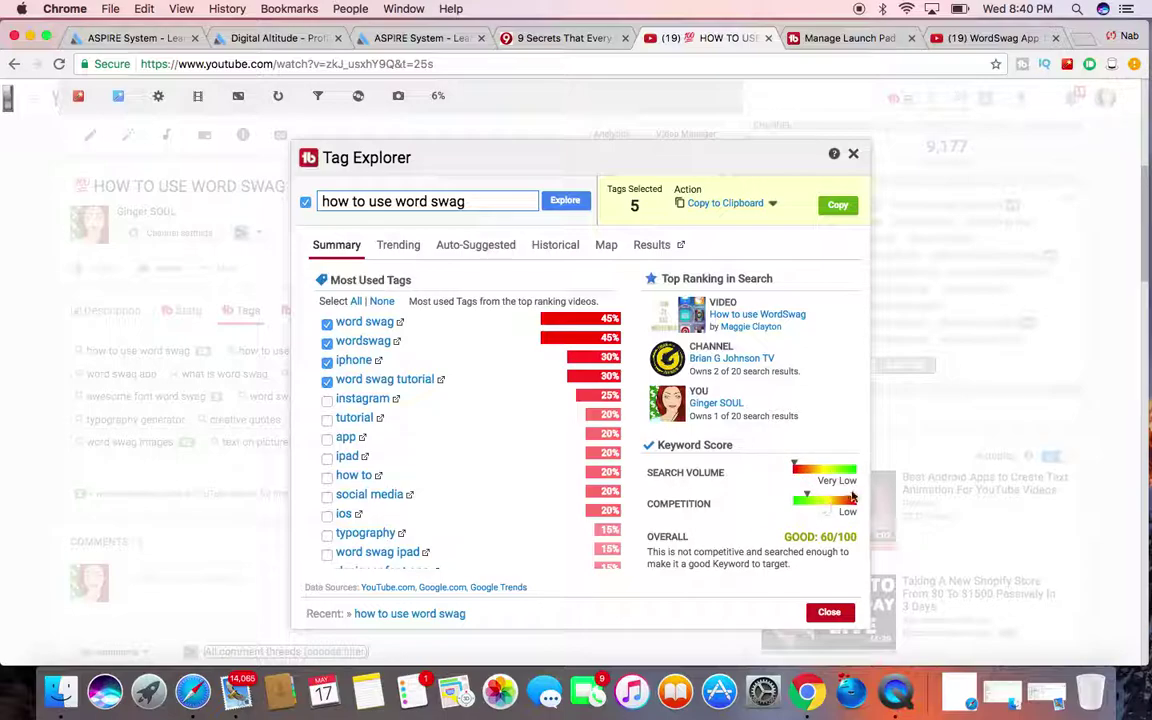
Step: Add the Google auto-suggested phrases, including "how to use word swag app", to the selection
click(405, 247)
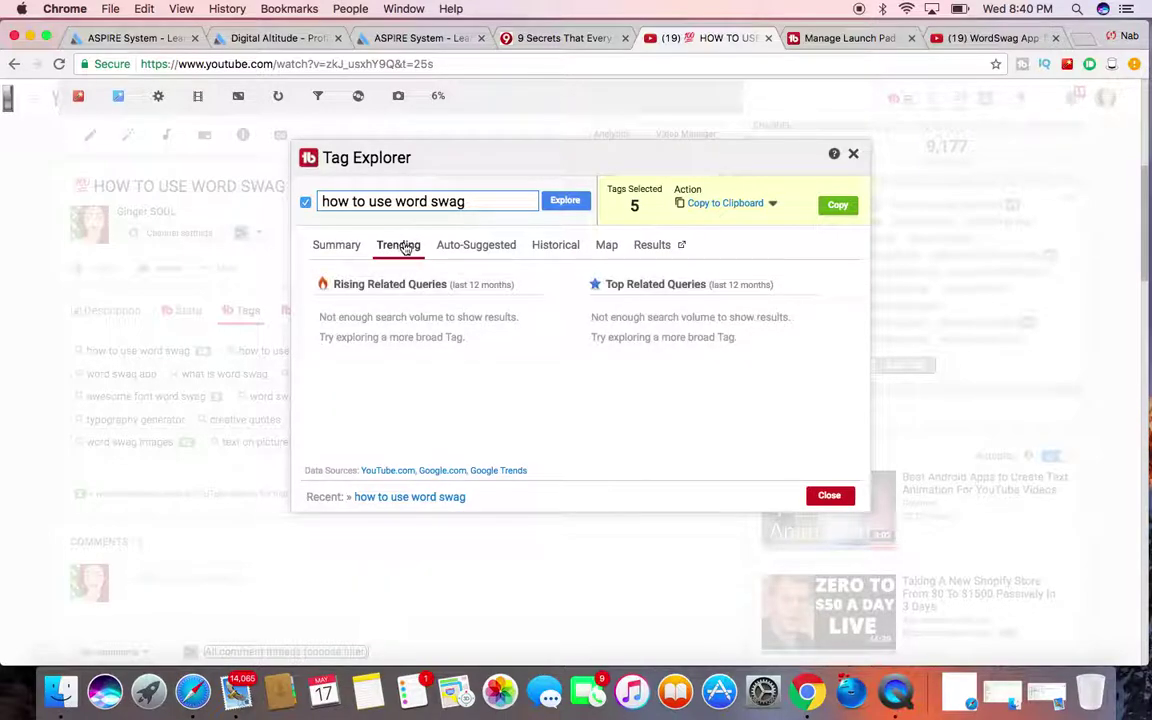
click(474, 250)
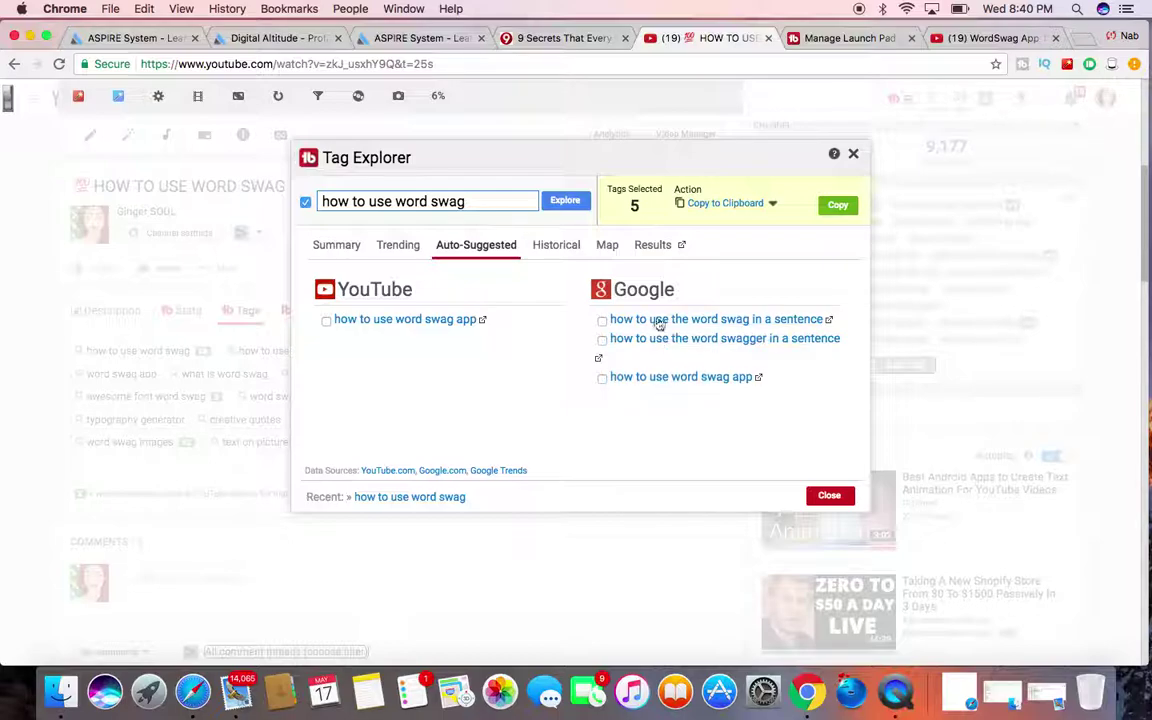
click(602, 340)
click(601, 380)
Step: Check the tag's Historical and Map data, then its roughly 59,900 YouTube search results
click(562, 250)
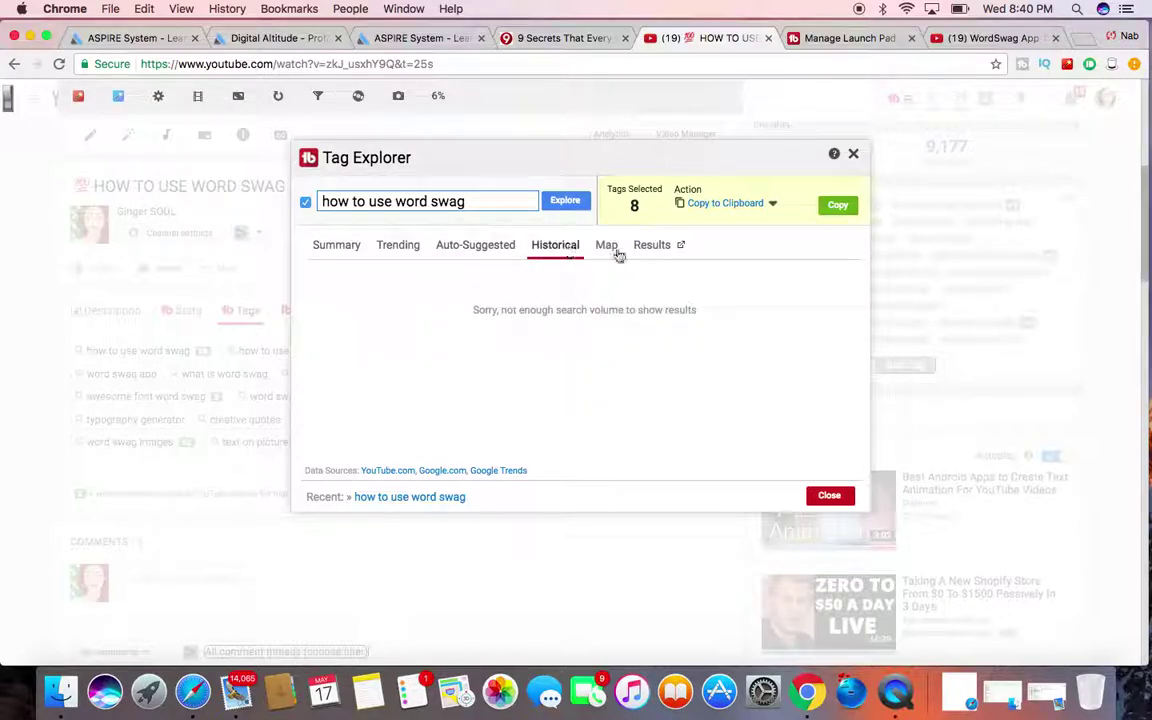
click(612, 249)
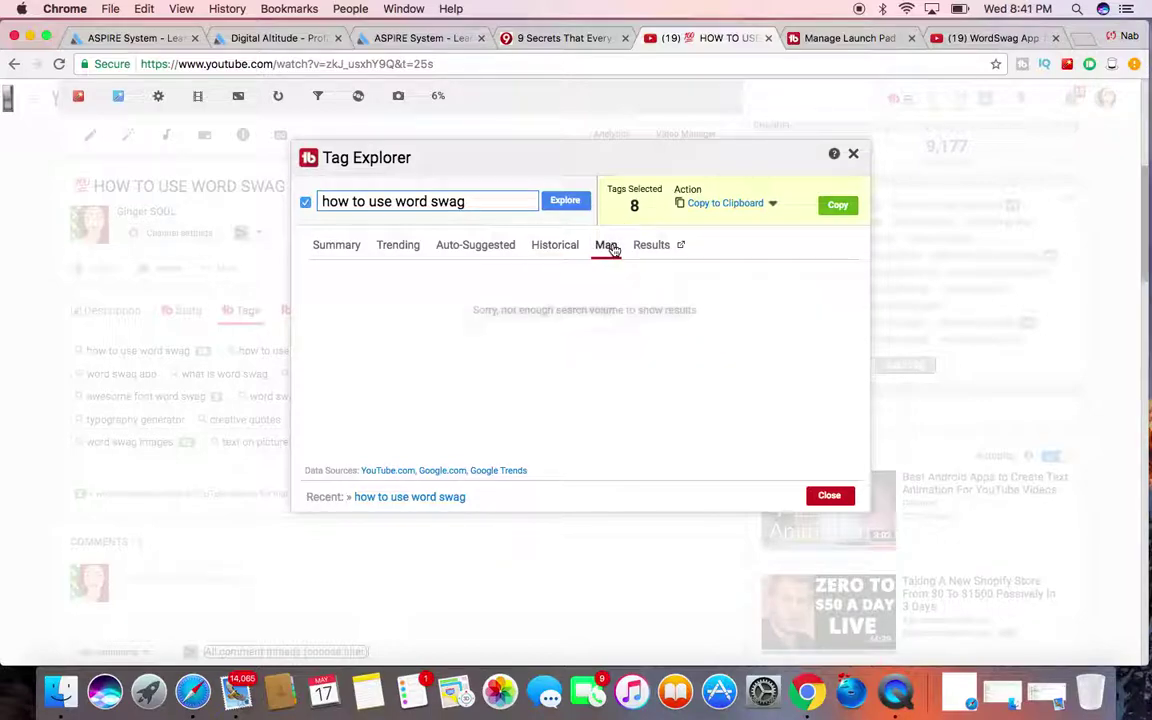
click(655, 249)
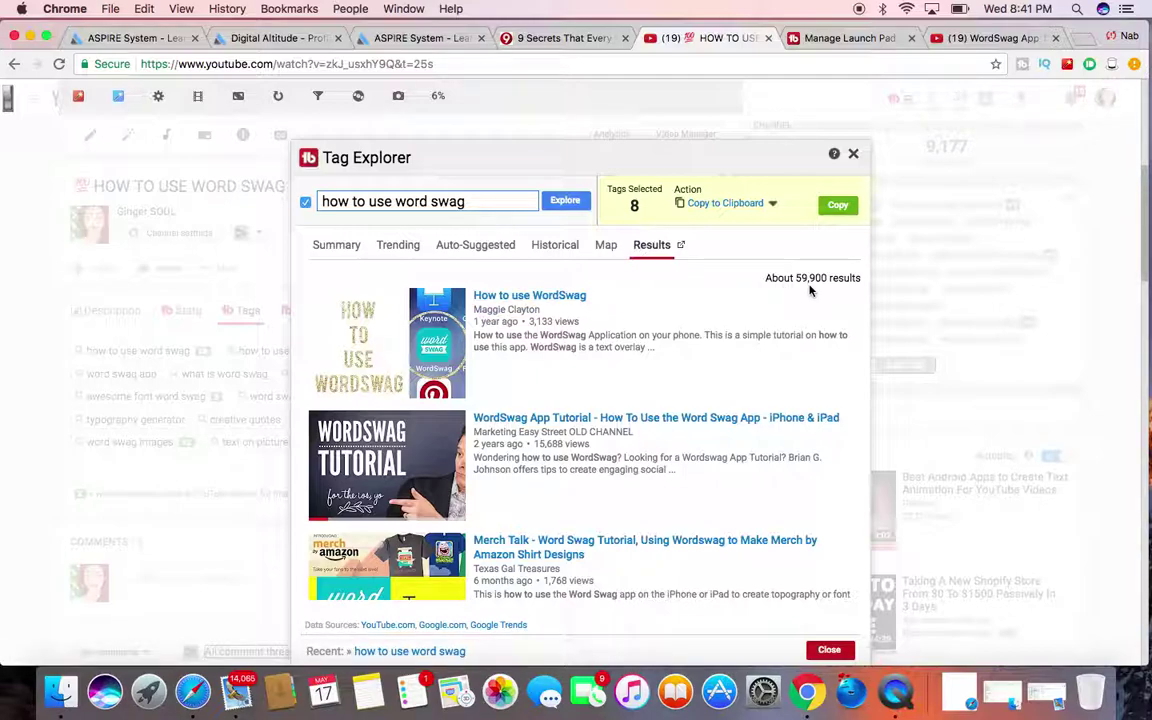
Step: Copy the 8 selected Tag Explorer tags to the clipboard, deselect them, and close Tag Explorer
scroll(664, 442, down, 3)
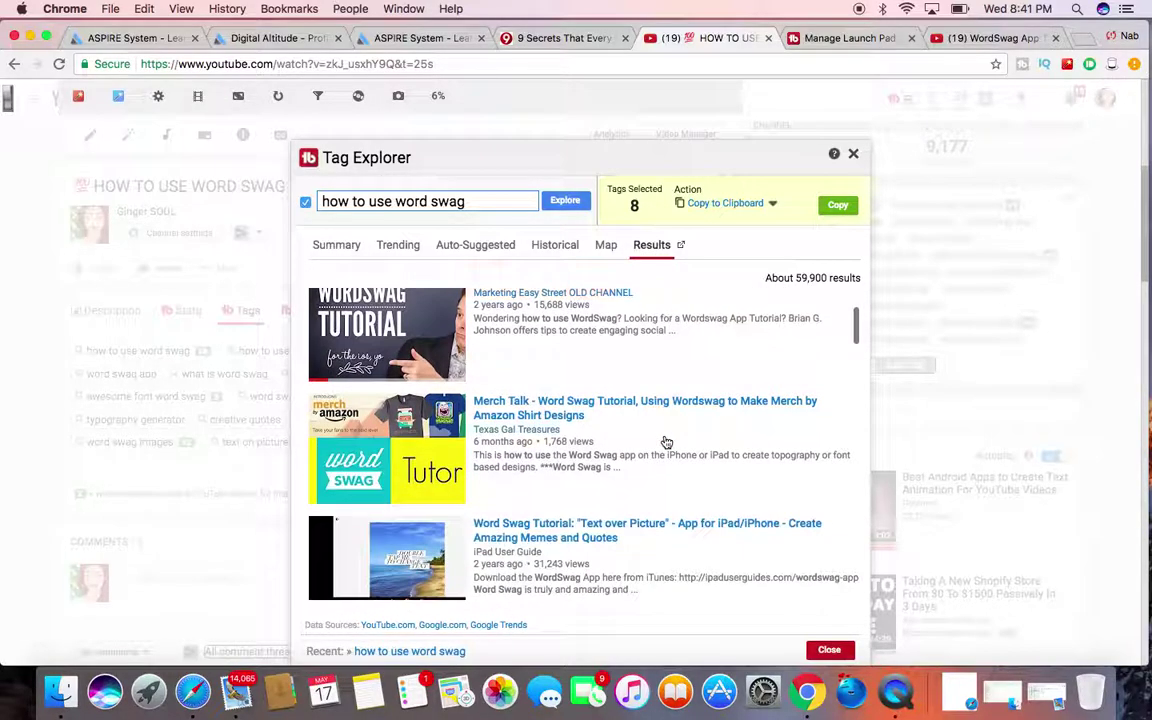
scroll(664, 442, down, 4)
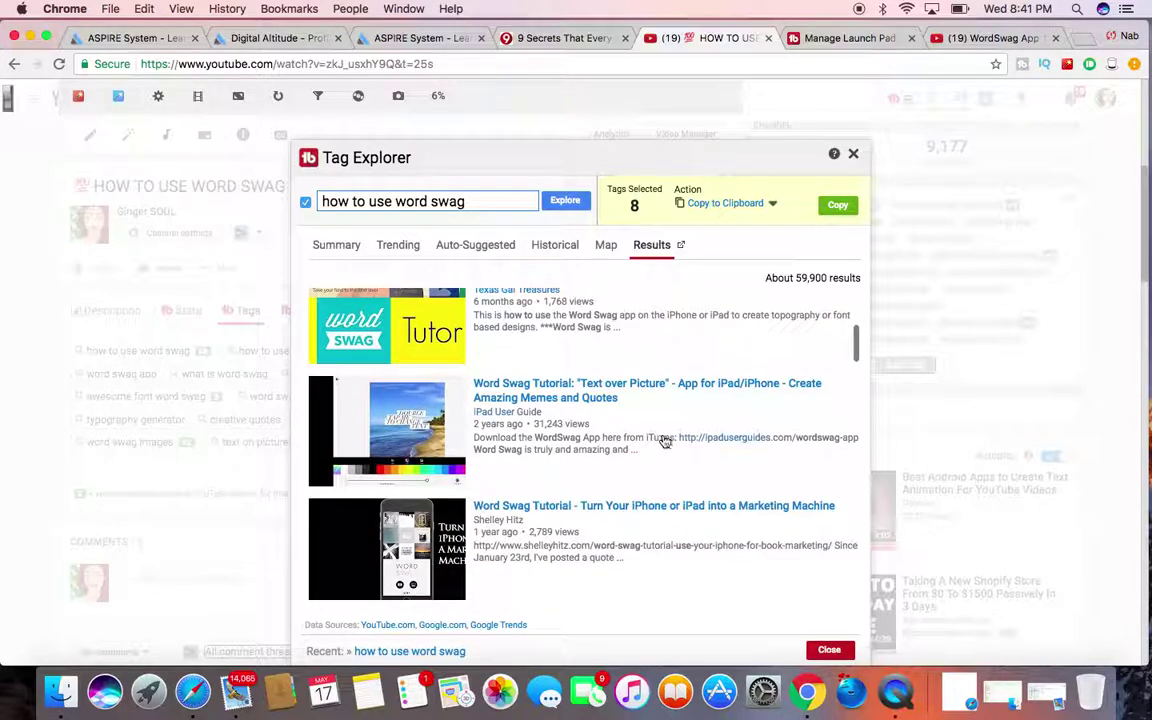
scroll(571, 440, down, 3)
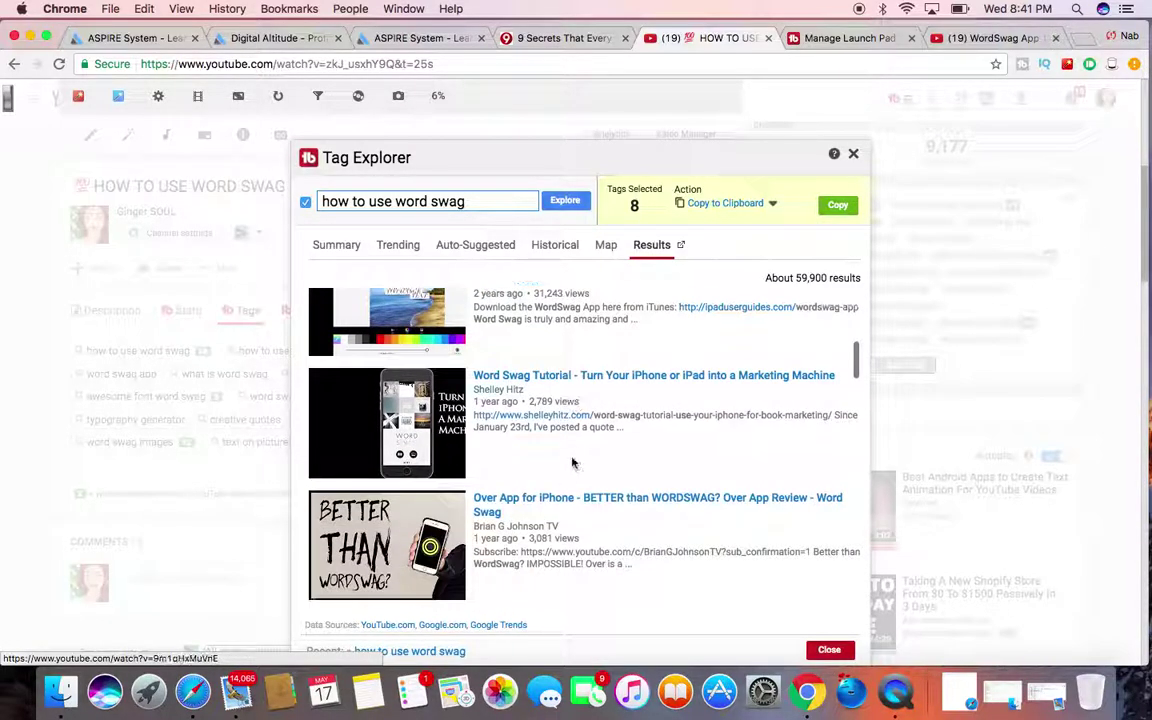
scroll(549, 518, down, 3)
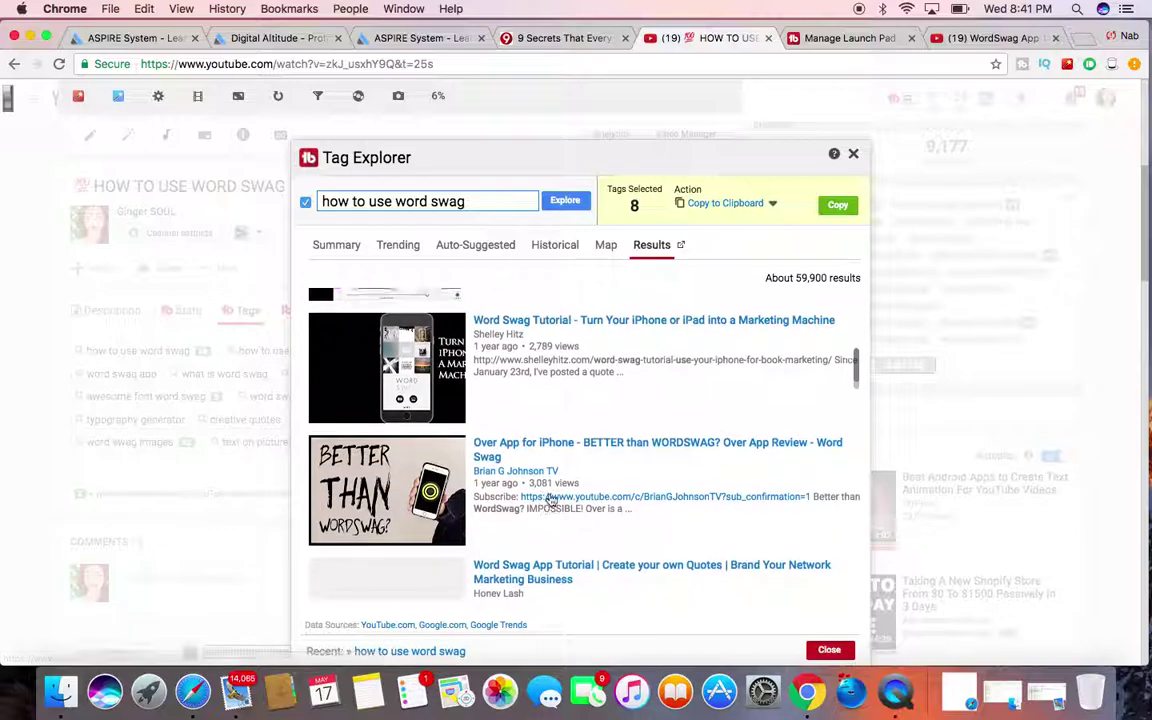
scroll(549, 476, down, 5)
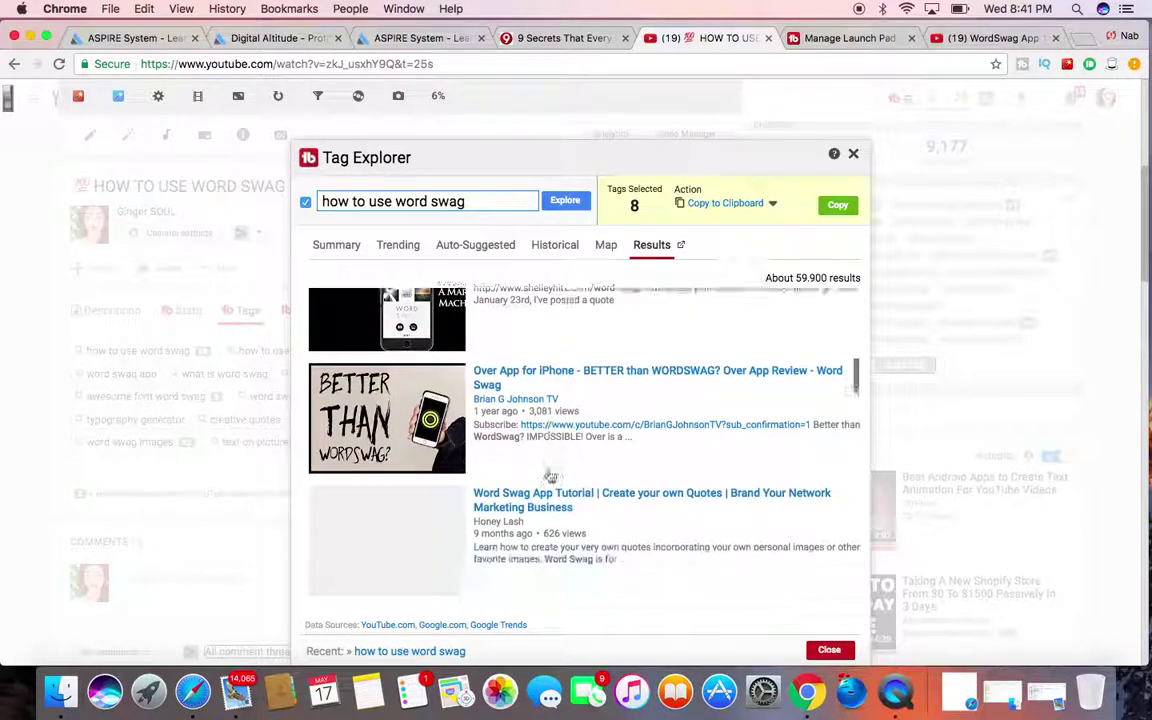
scroll(548, 474, down, 5)
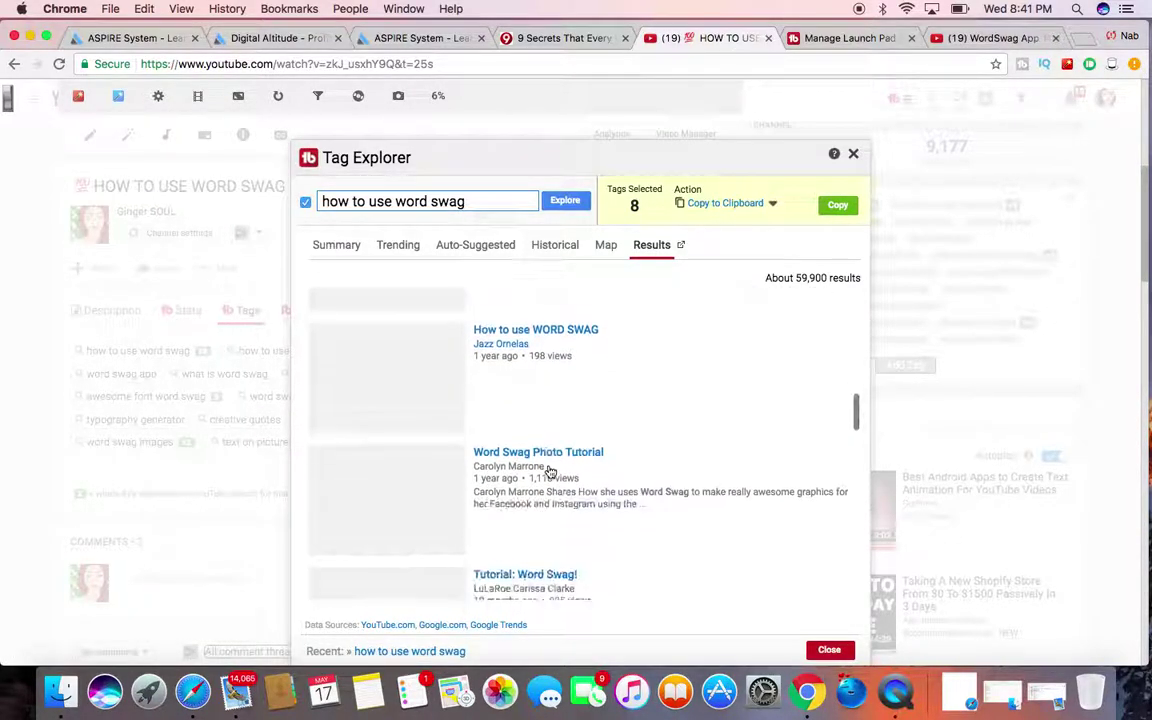
scroll(548, 470, up, 15)
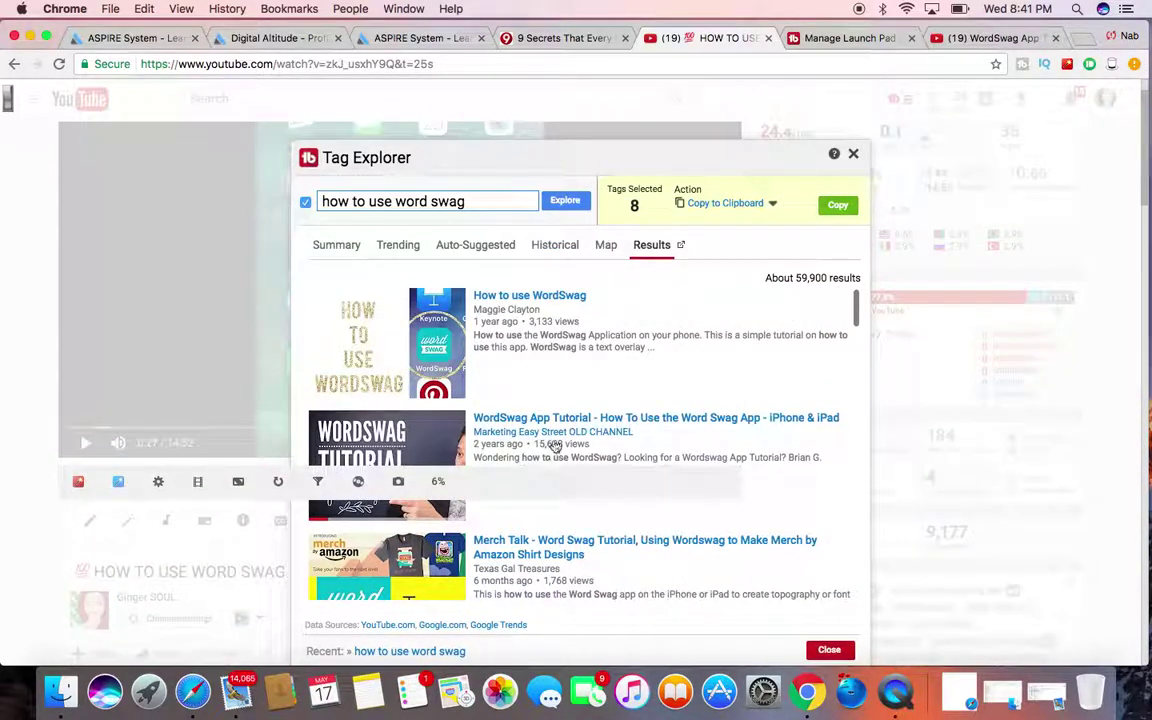
scroll(552, 445, down, 3)
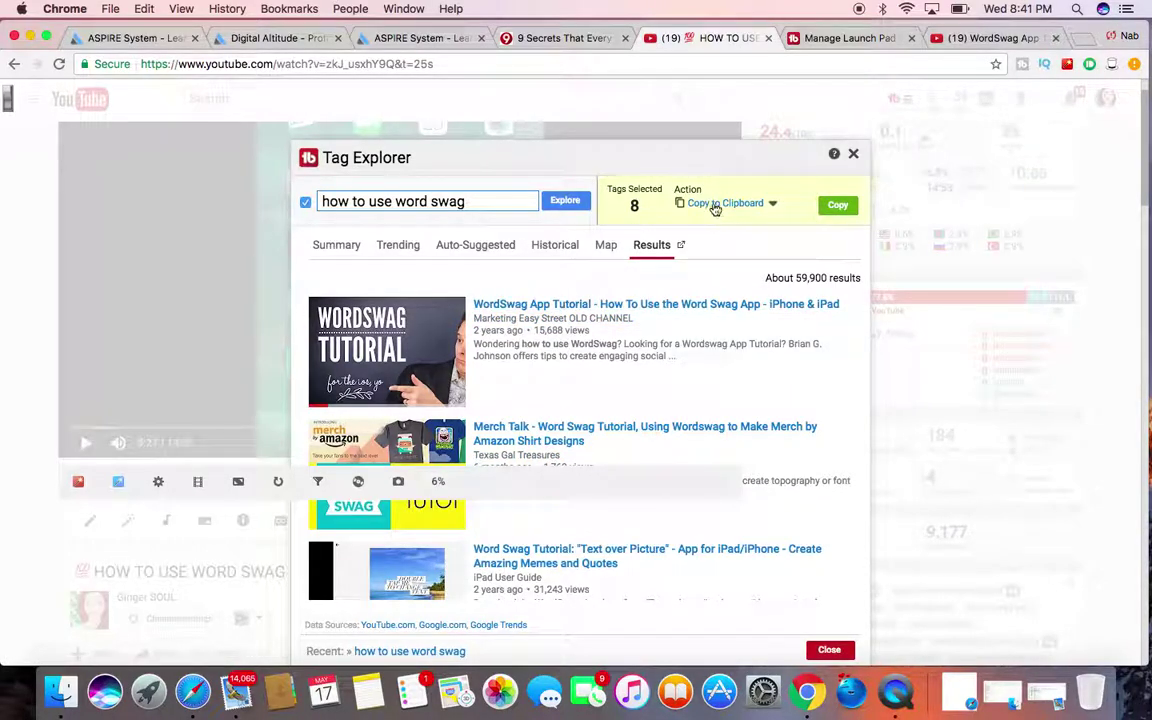
click(836, 206)
click(836, 208)
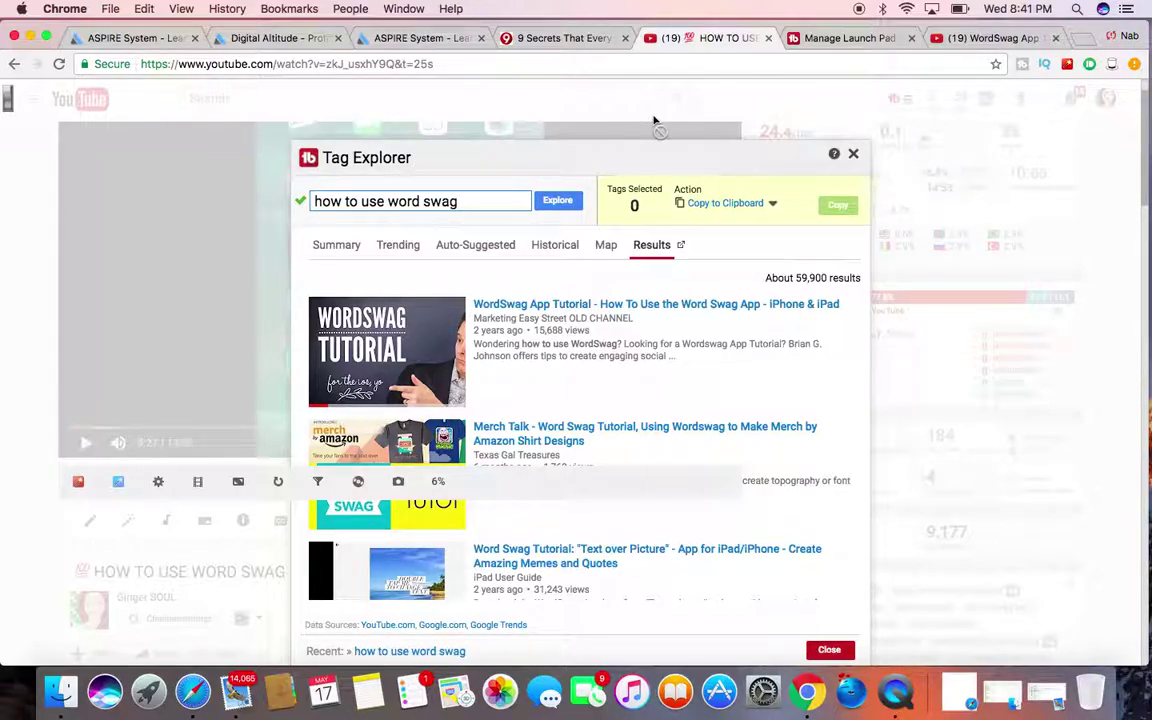
click(853, 155)
scroll(507, 538, down, 5)
scroll(507, 538, down, 3)
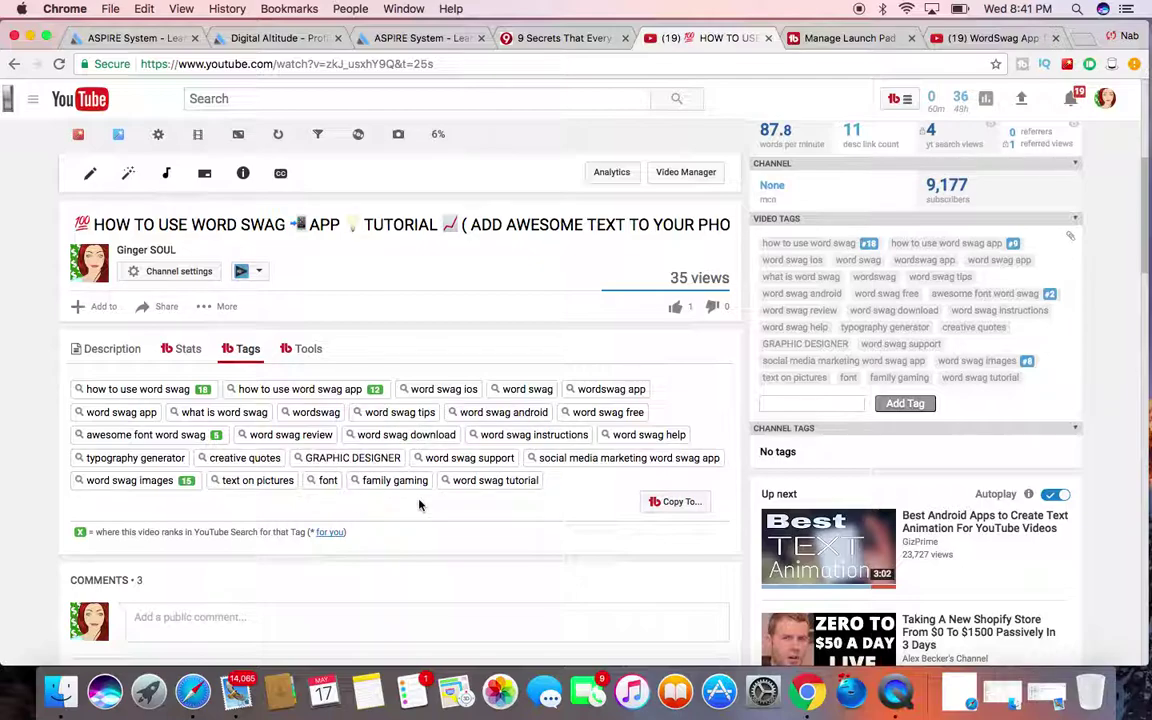
scroll(519, 569, down, 4)
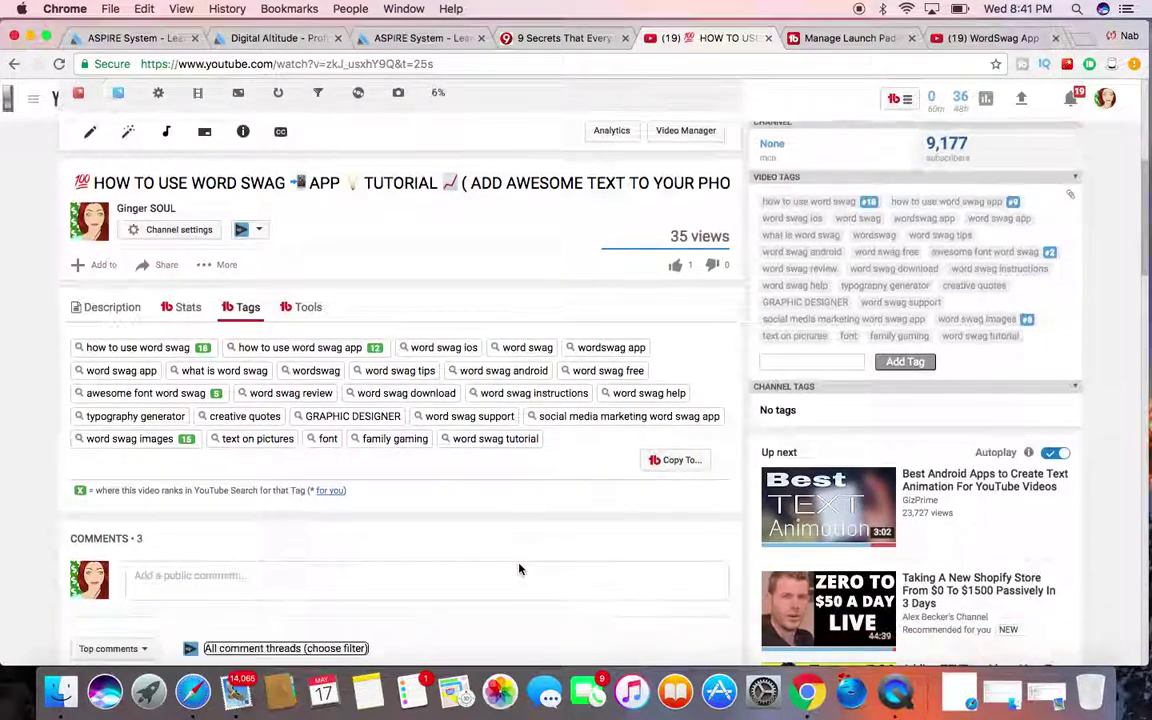
scroll(521, 571, down, 4)
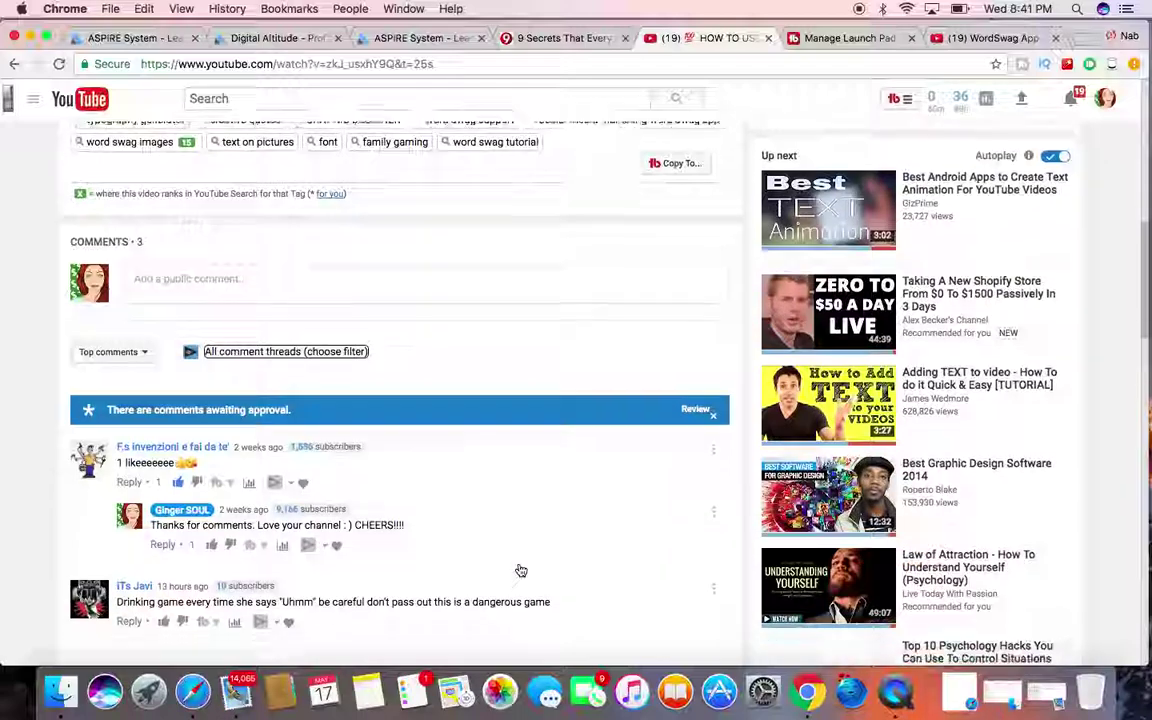
scroll(519, 569, up, 3)
scroll(519, 569, up, 4)
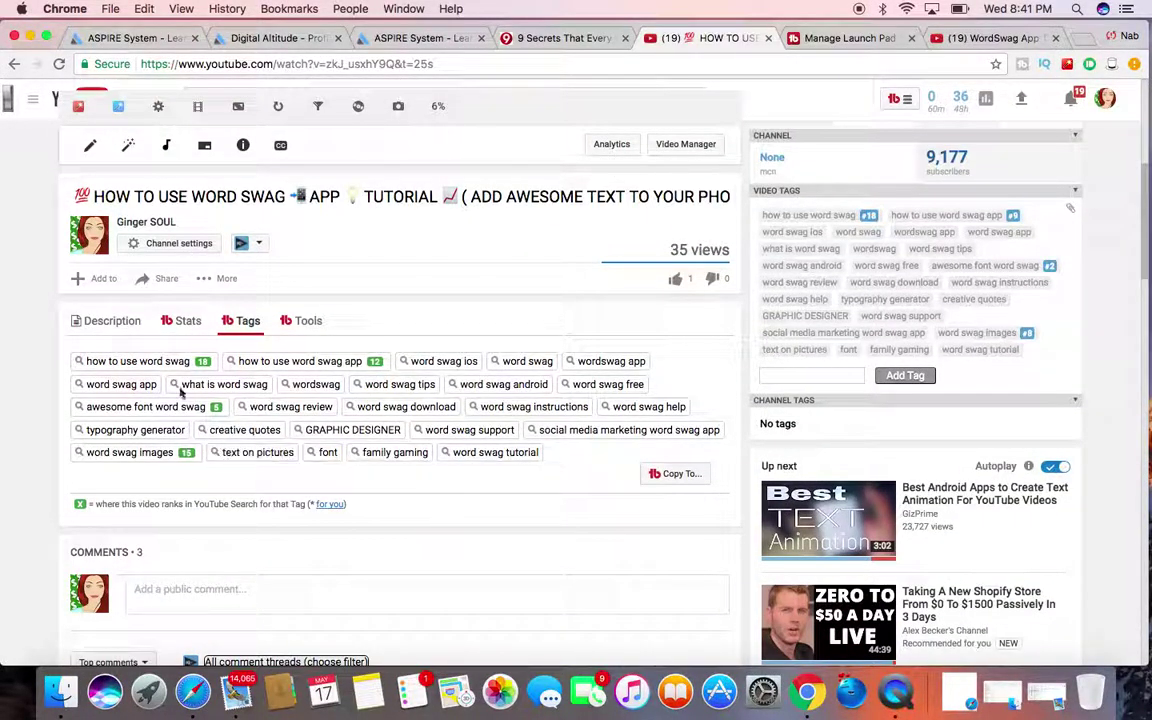
Step: Show the Word Swag video's TubeBuddy Tools list, from Social Monitor to Animated GIF Generator
click(305, 323)
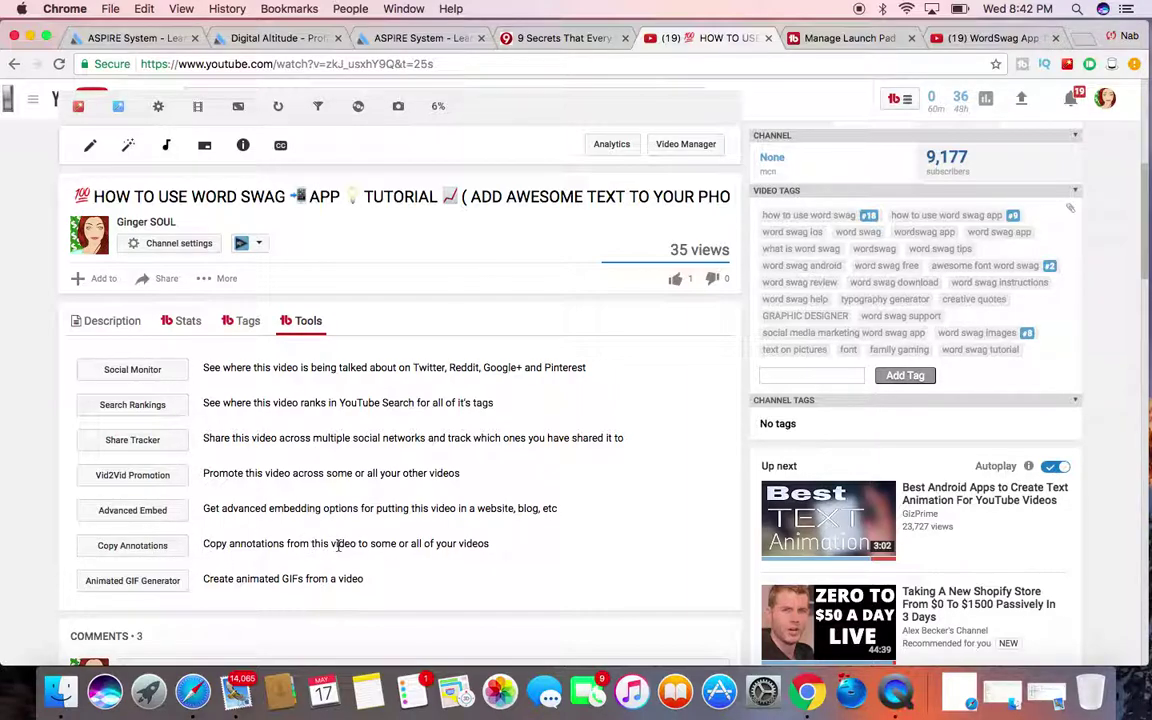
scroll(280, 546, down, 1)
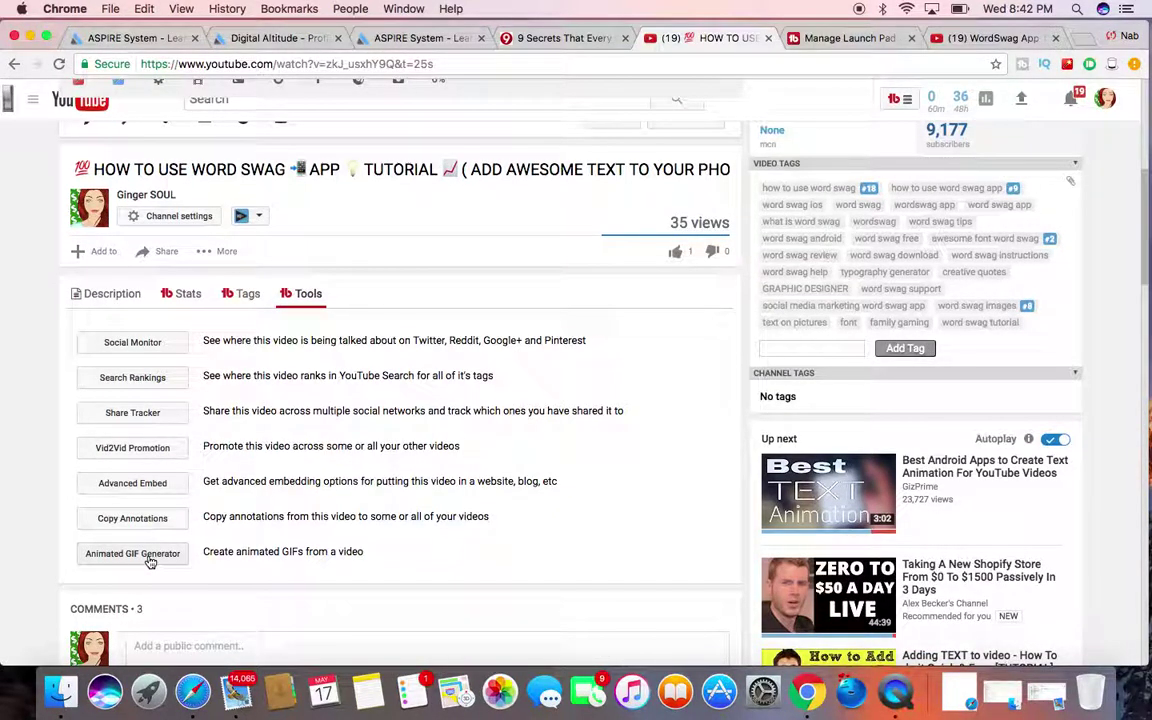
scroll(322, 566, down, 5)
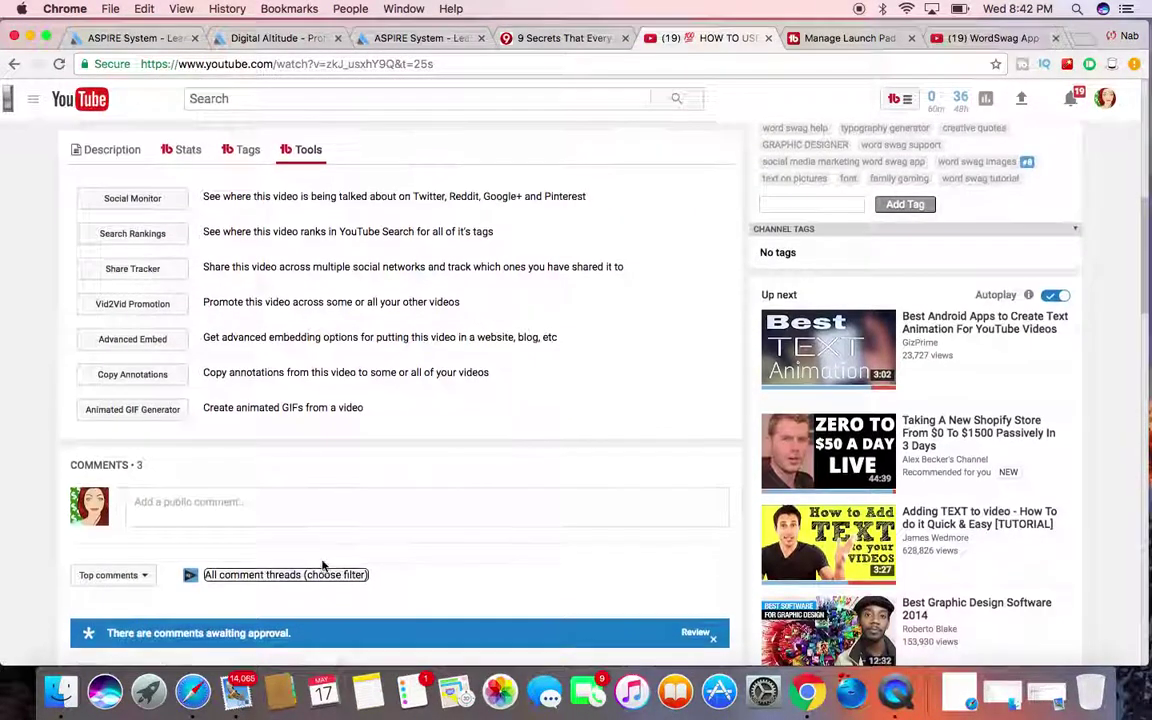
scroll(322, 566, up, 10)
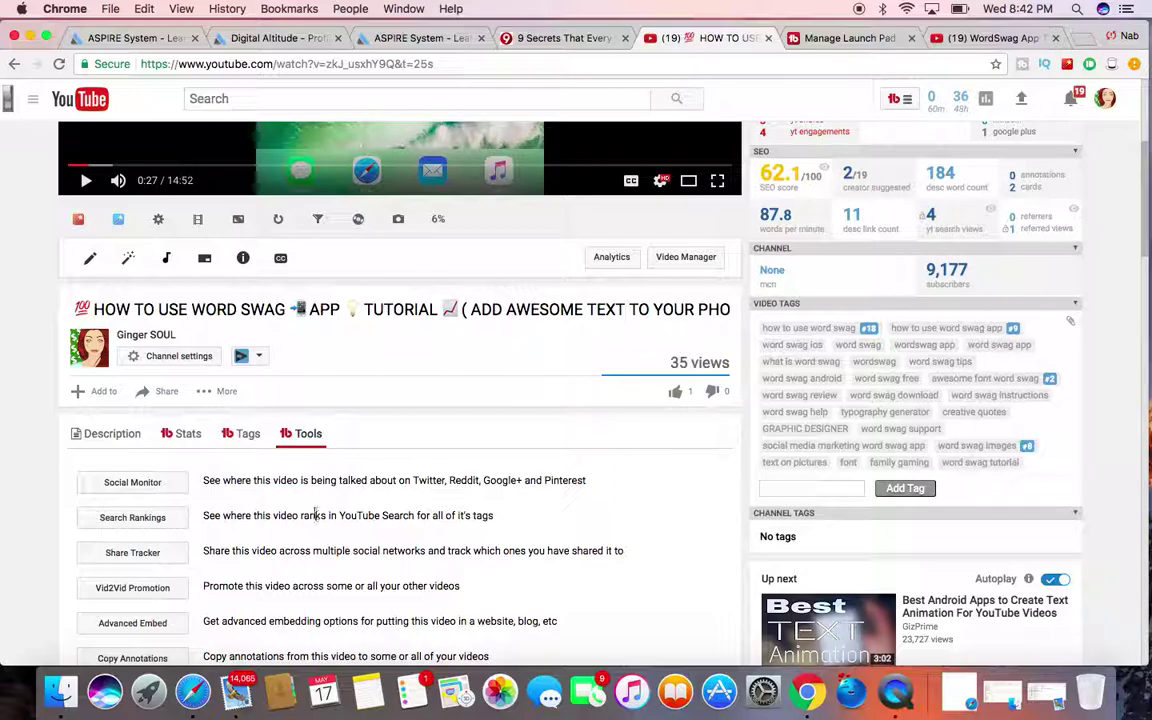
Step: Return to the '(19) WordSwag App' tutorial tab showing its tags, led by wordswag
scroll(300, 505, up, 2)
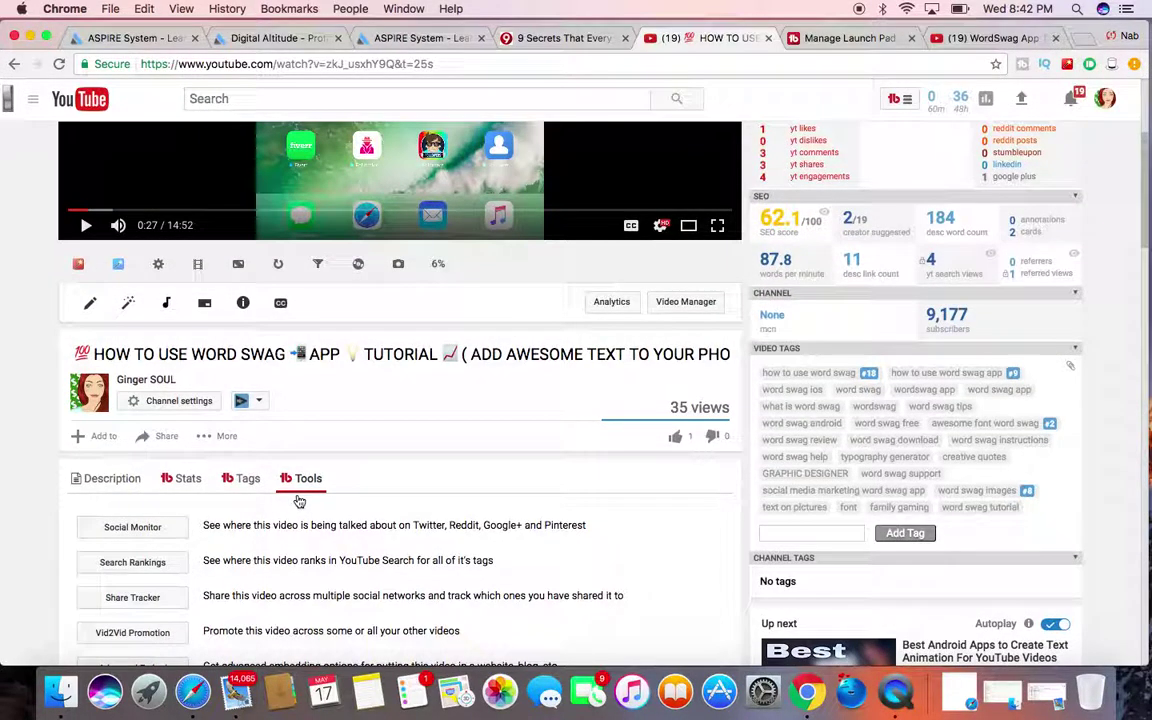
scroll(299, 501, up, 2)
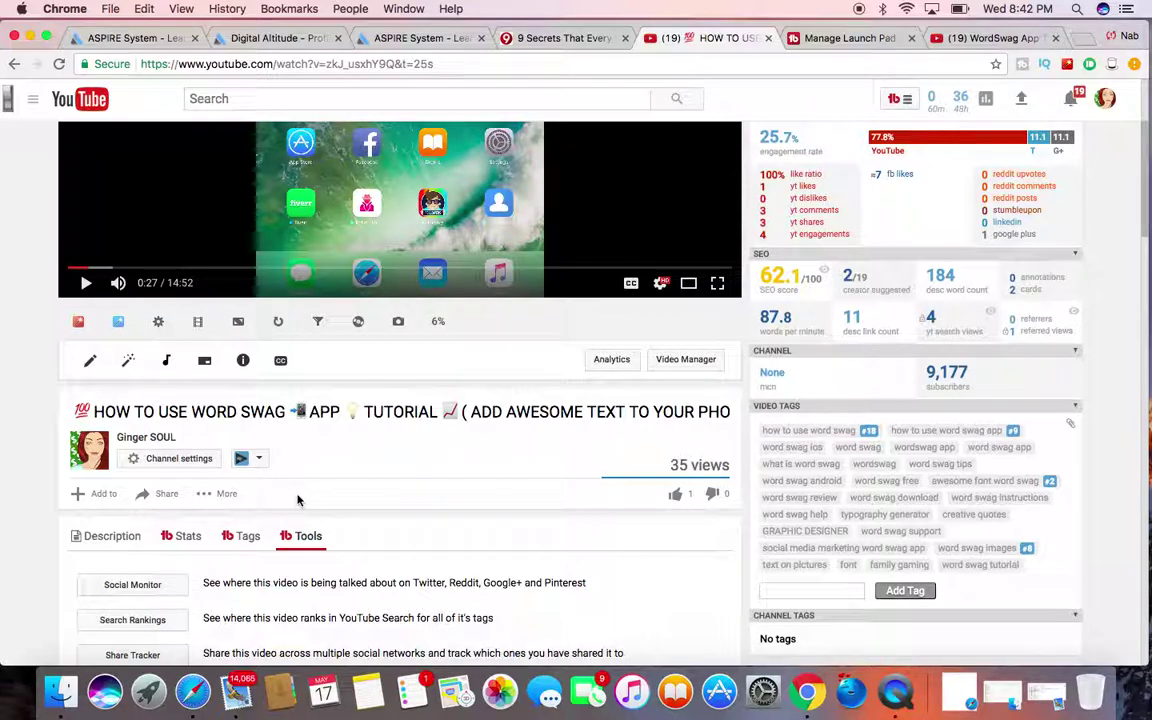
scroll(400, 432, up, 3)
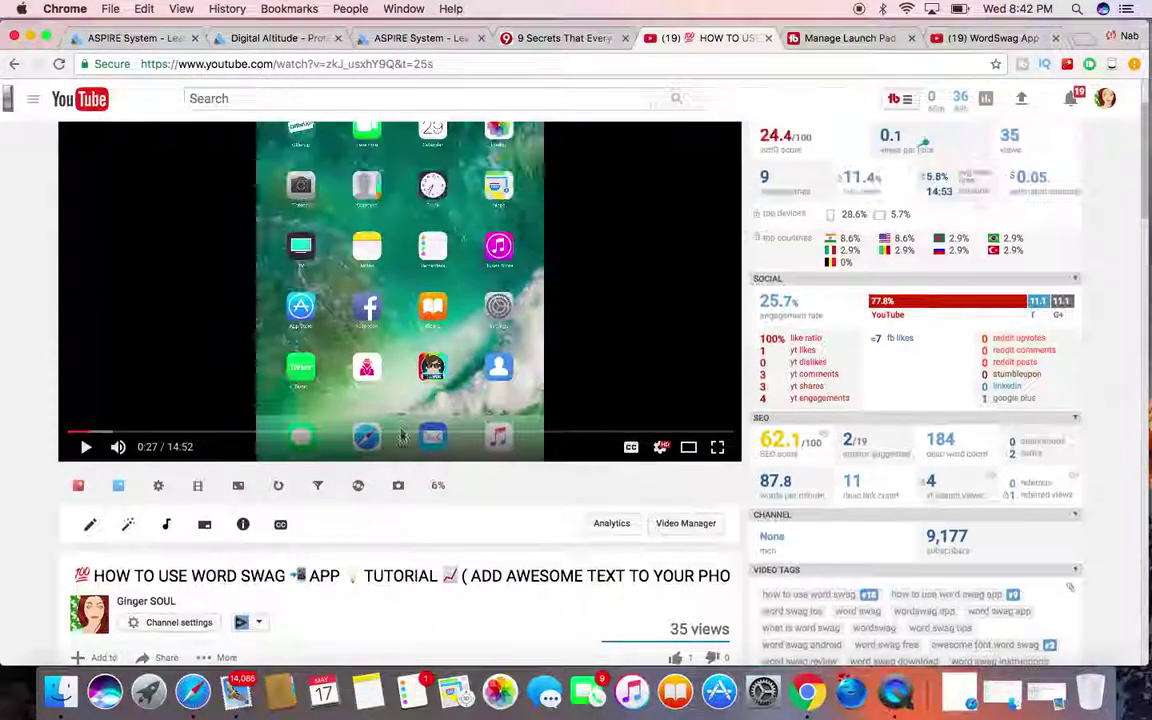
scroll(400, 432, up, 1)
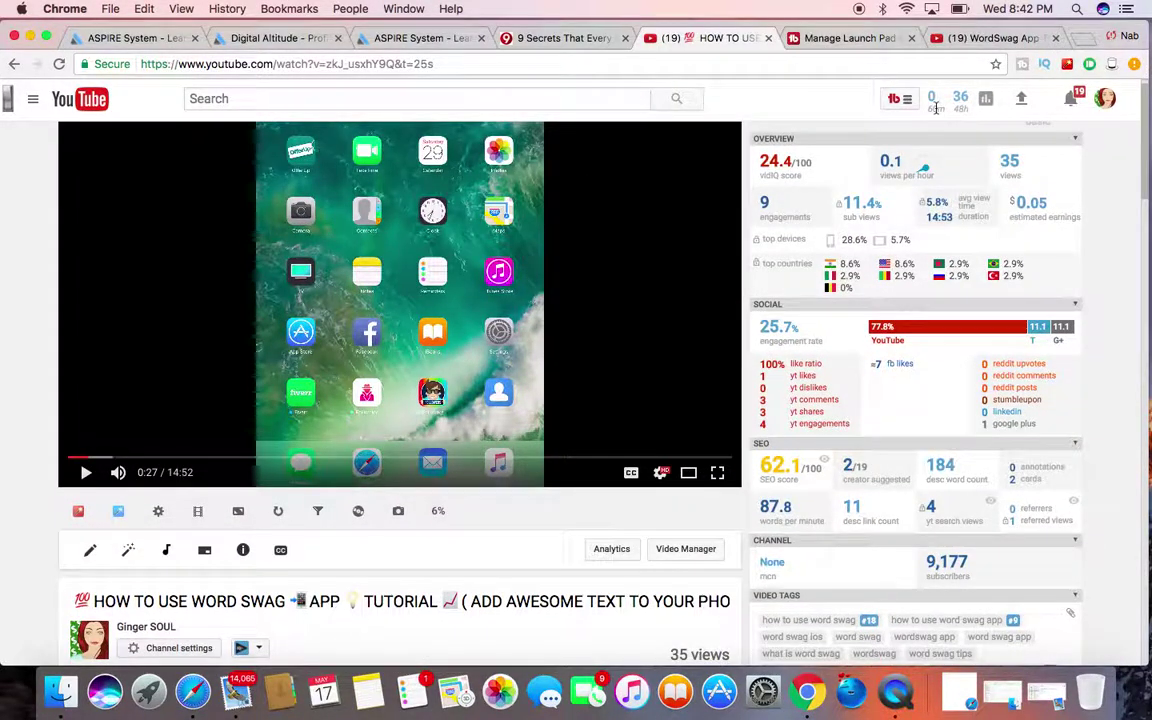
click(1105, 98)
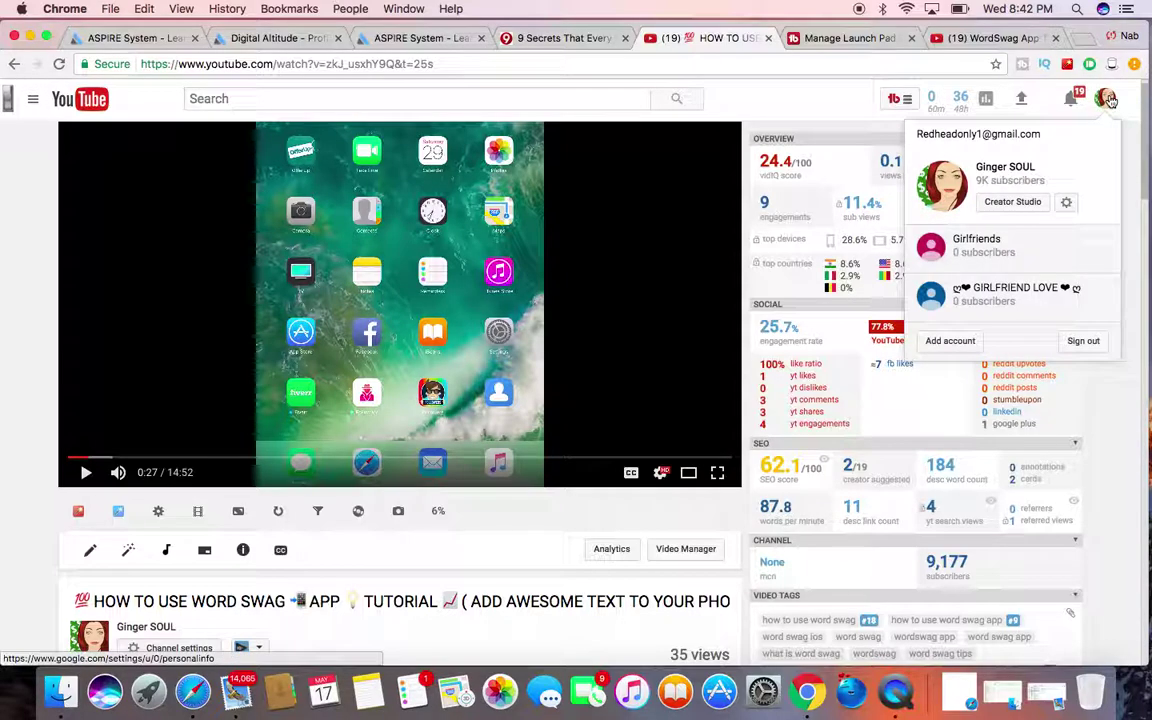
click(1000, 40)
Step: Go to My channel from the YouTube sidebar to load the channel's home page
scroll(329, 339, up, 3)
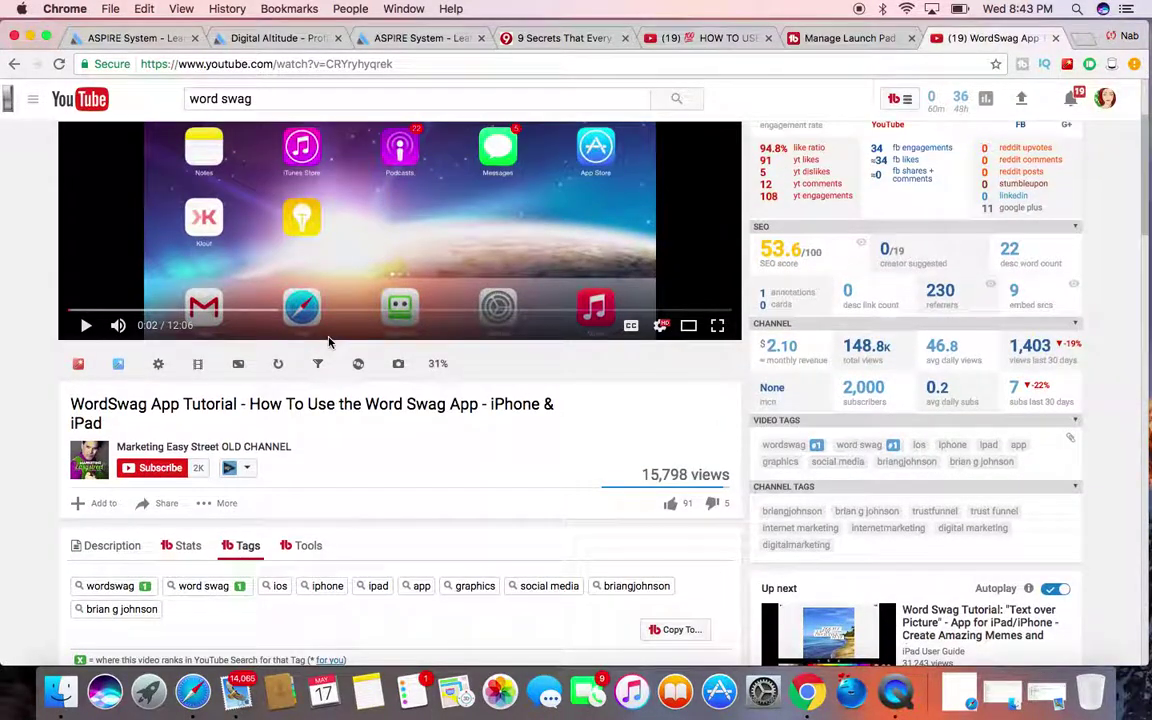
click(34, 102)
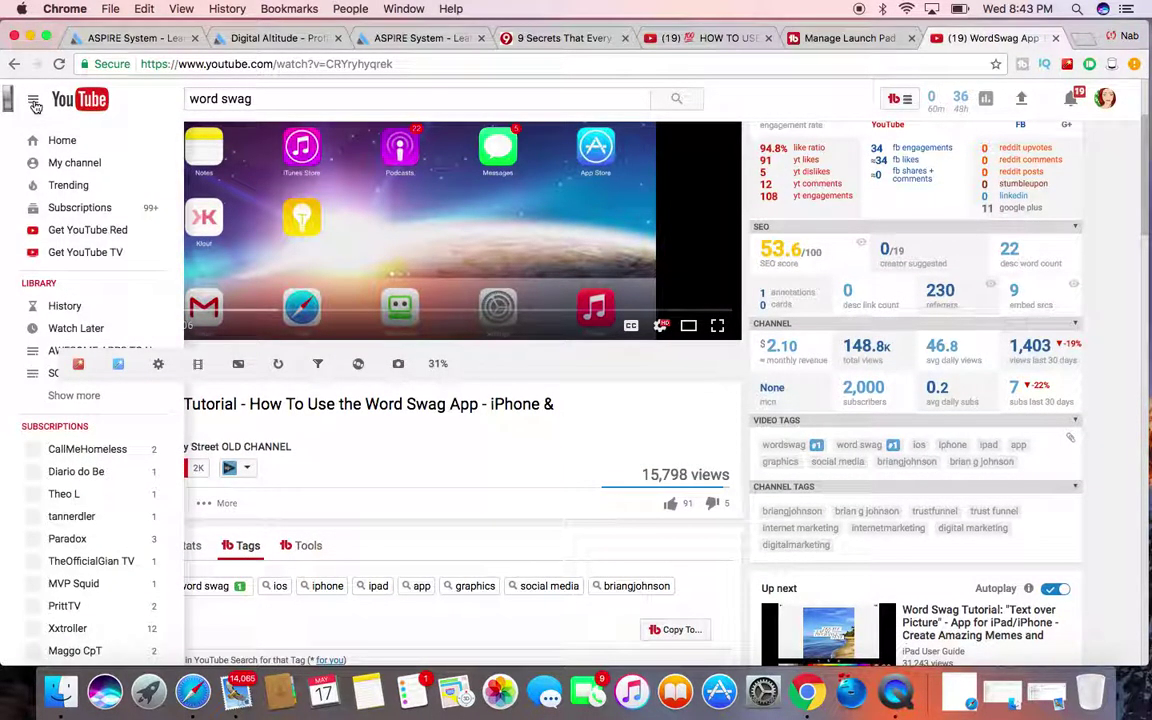
click(60, 163)
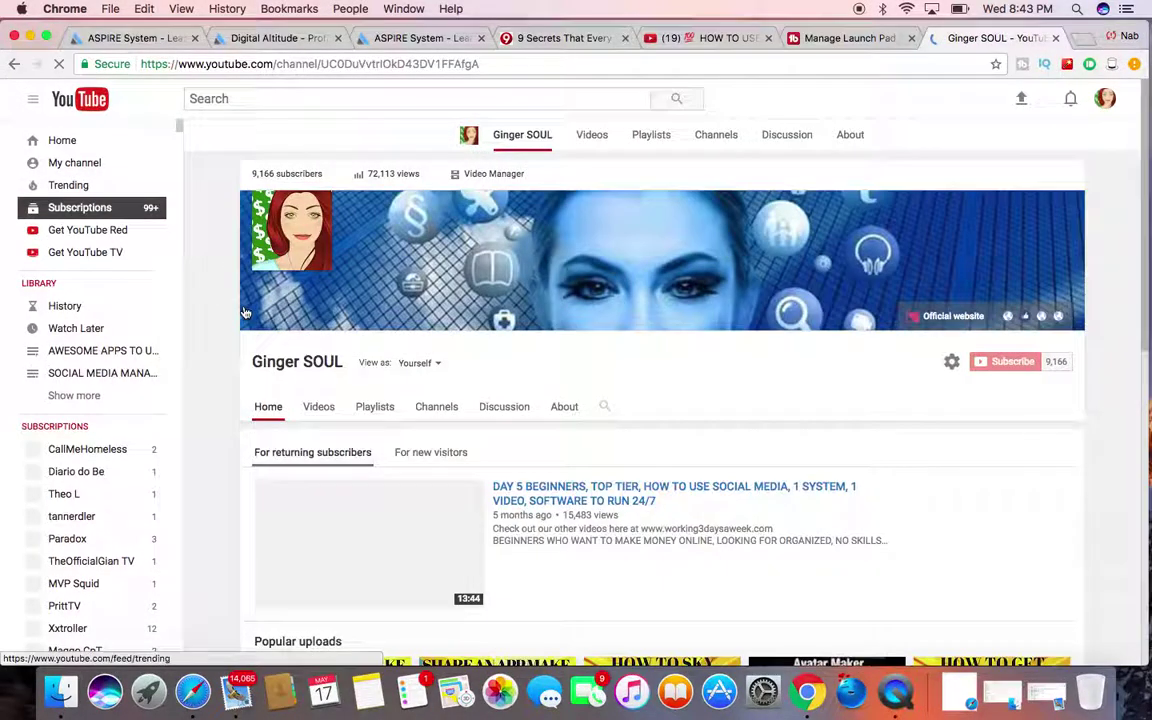
click(316, 408)
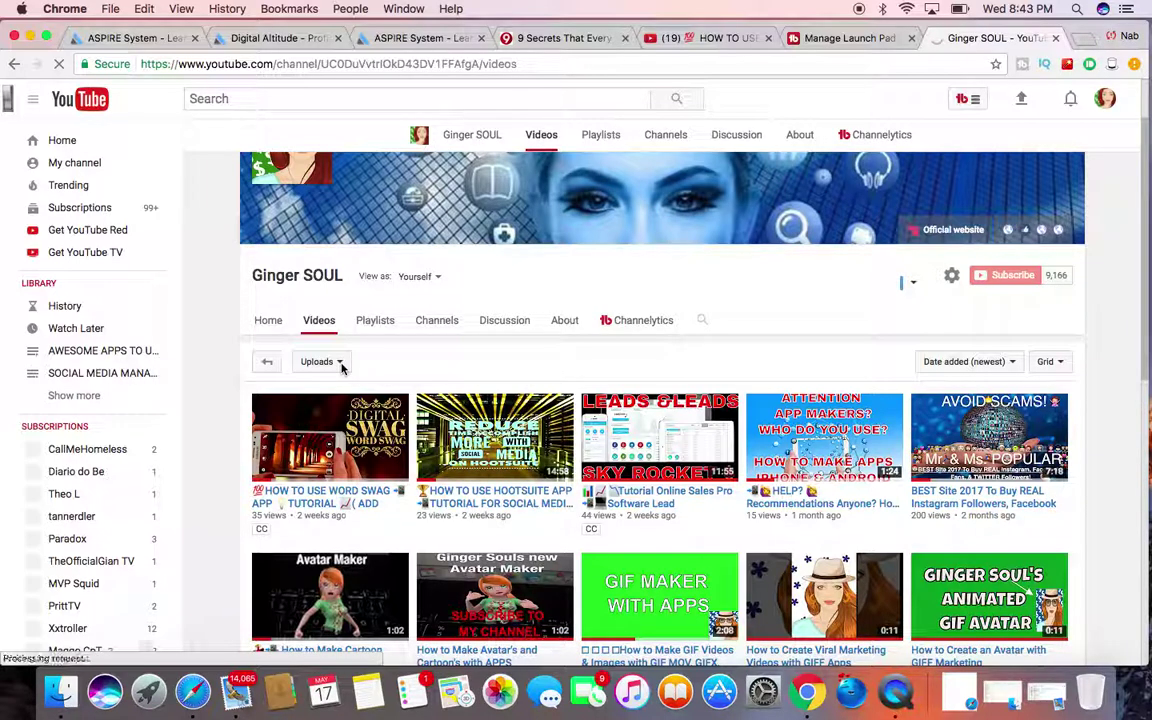
click(338, 362)
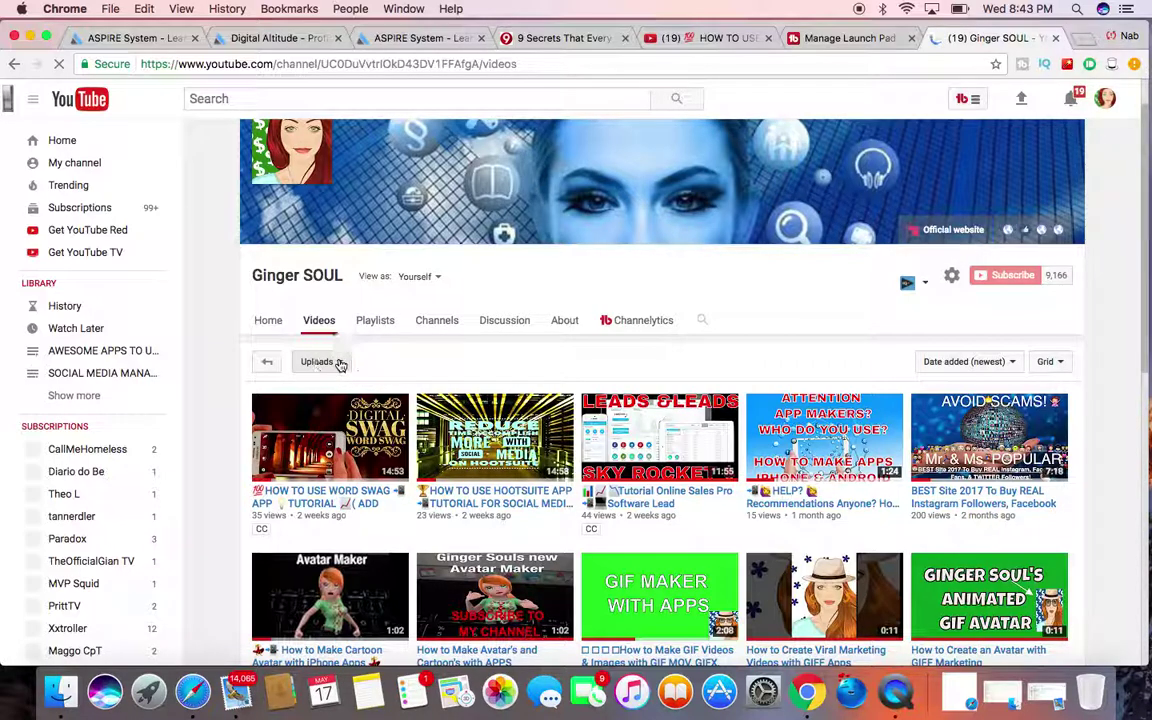
click(341, 364)
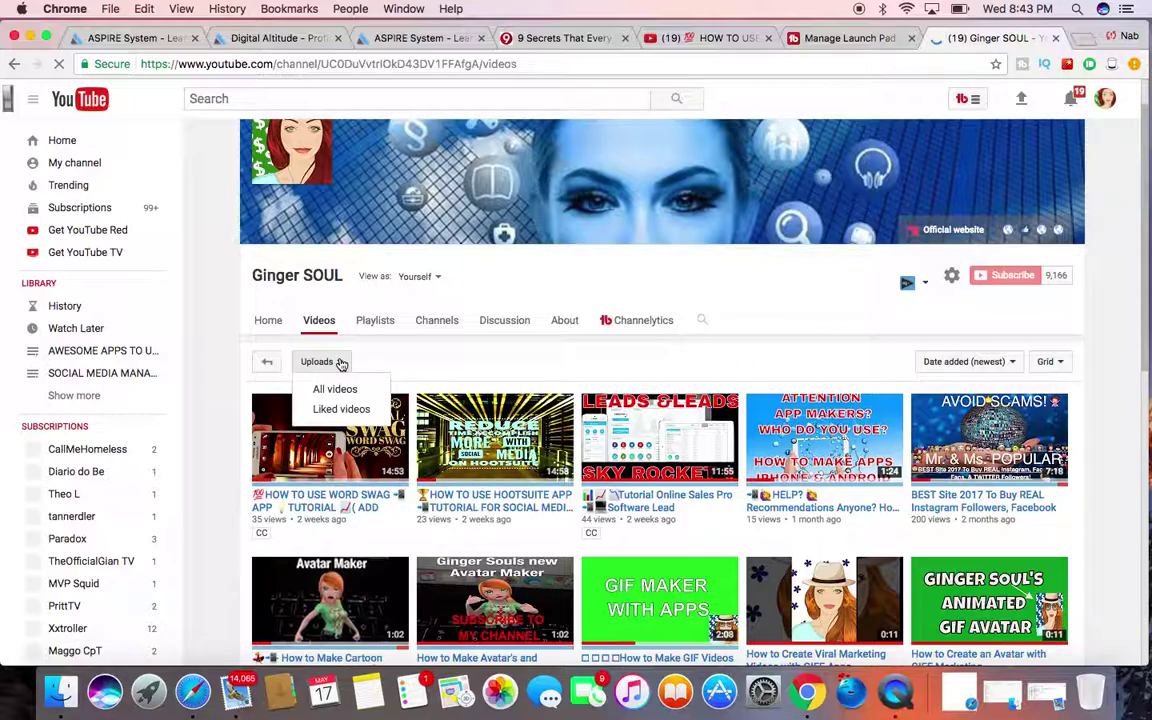
click(389, 345)
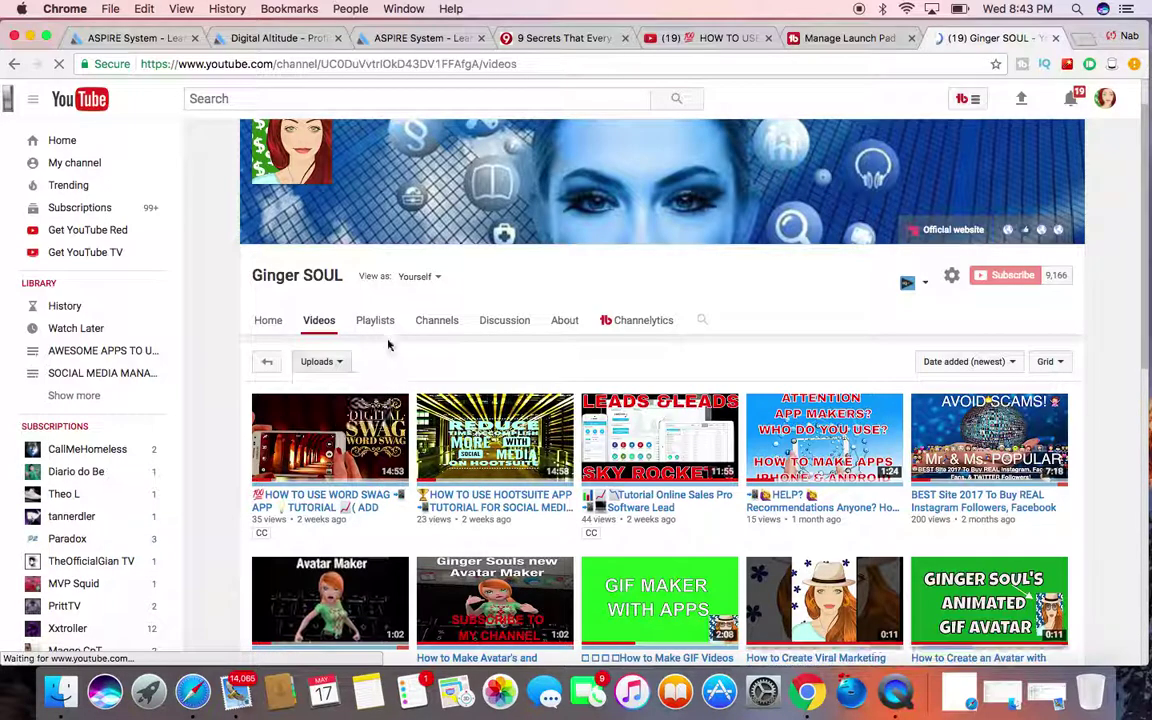
scroll(594, 355, down, 5)
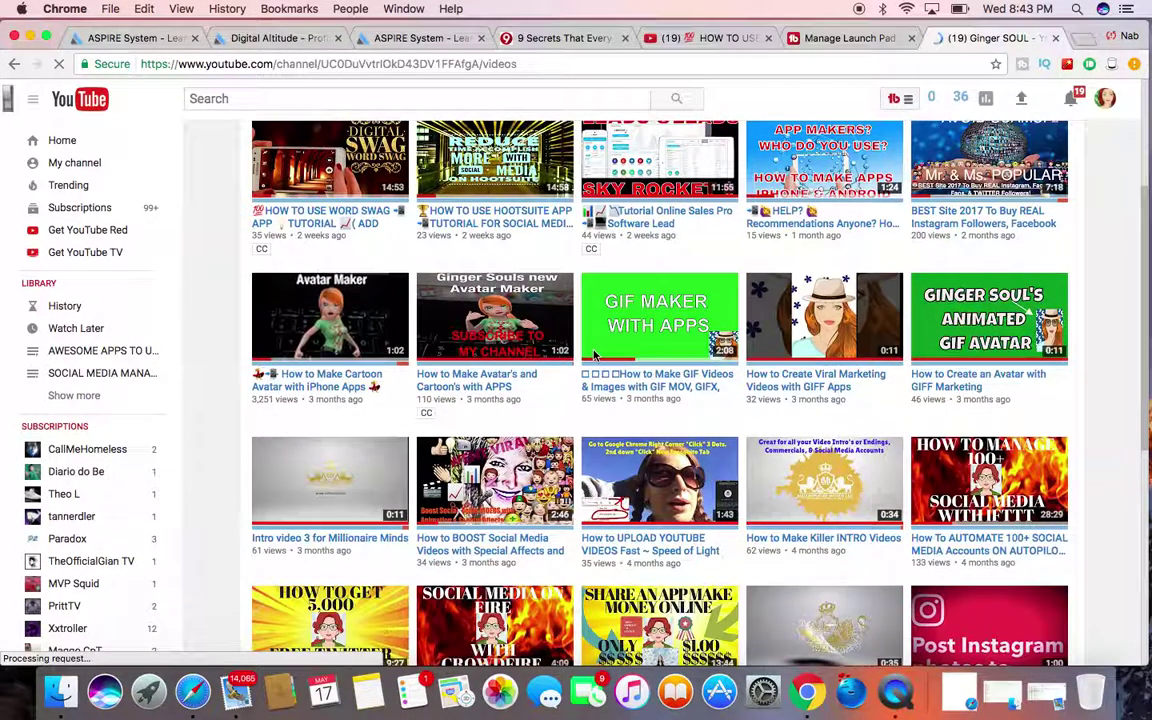
scroll(600, 370, up, 6)
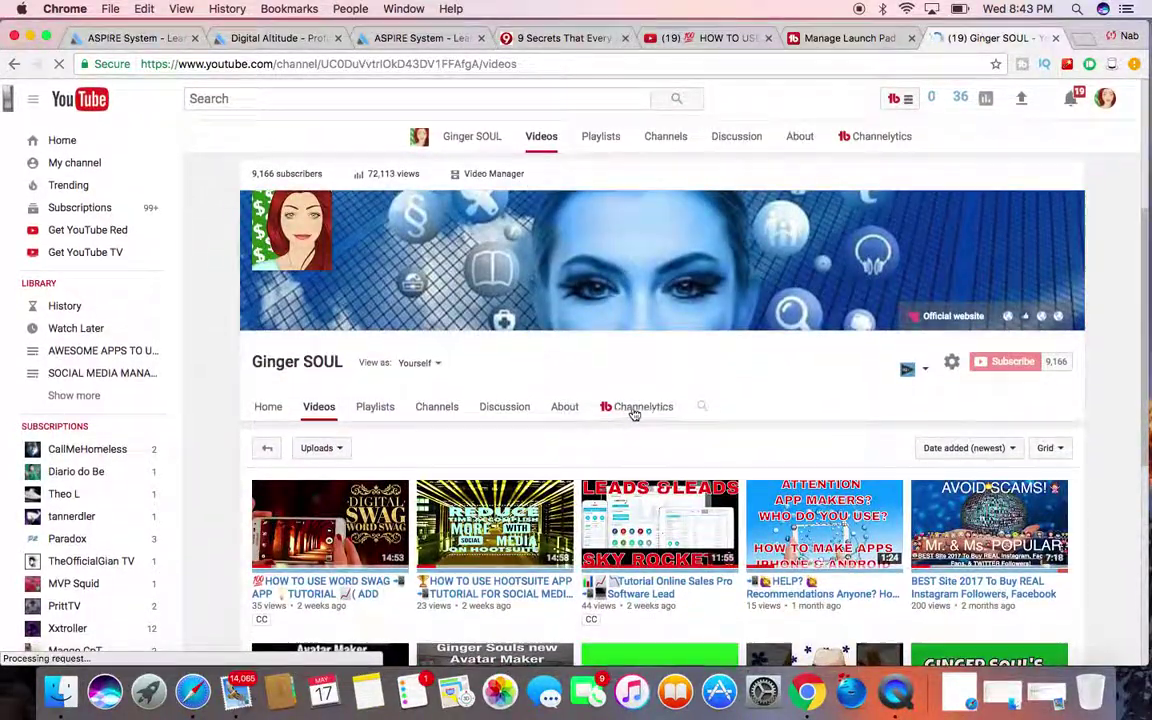
scroll(635, 405, down, 1)
scroll(403, 375, down, 2)
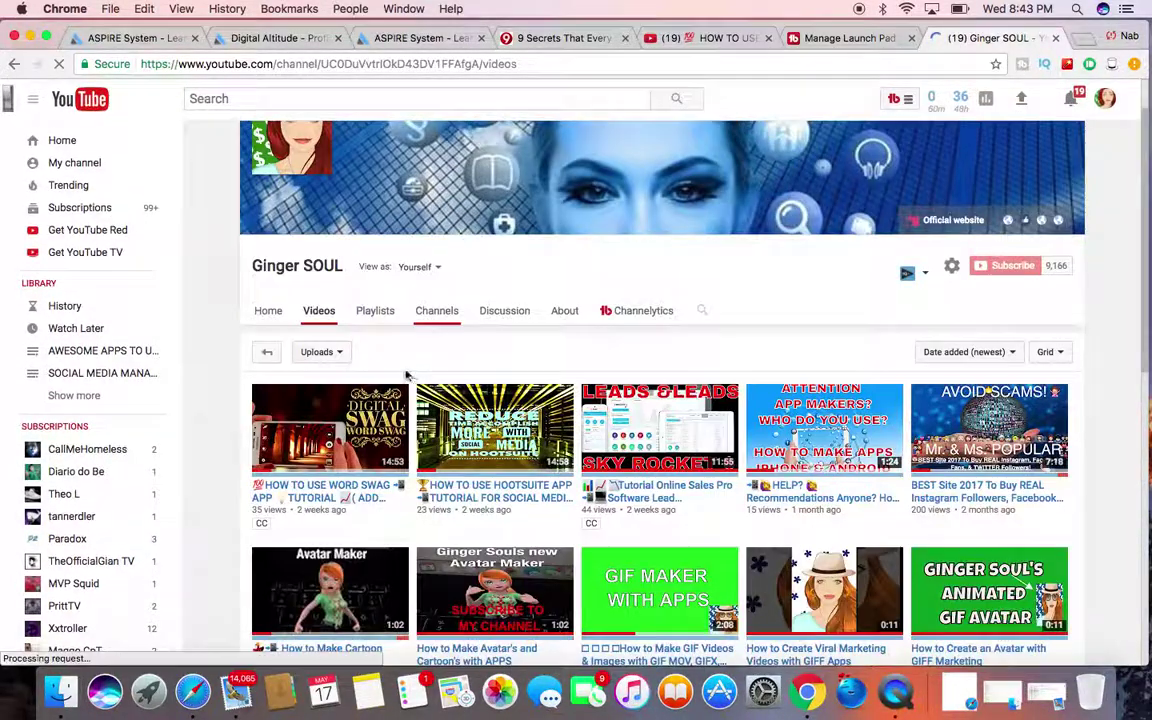
scroll(395, 372, down, 2)
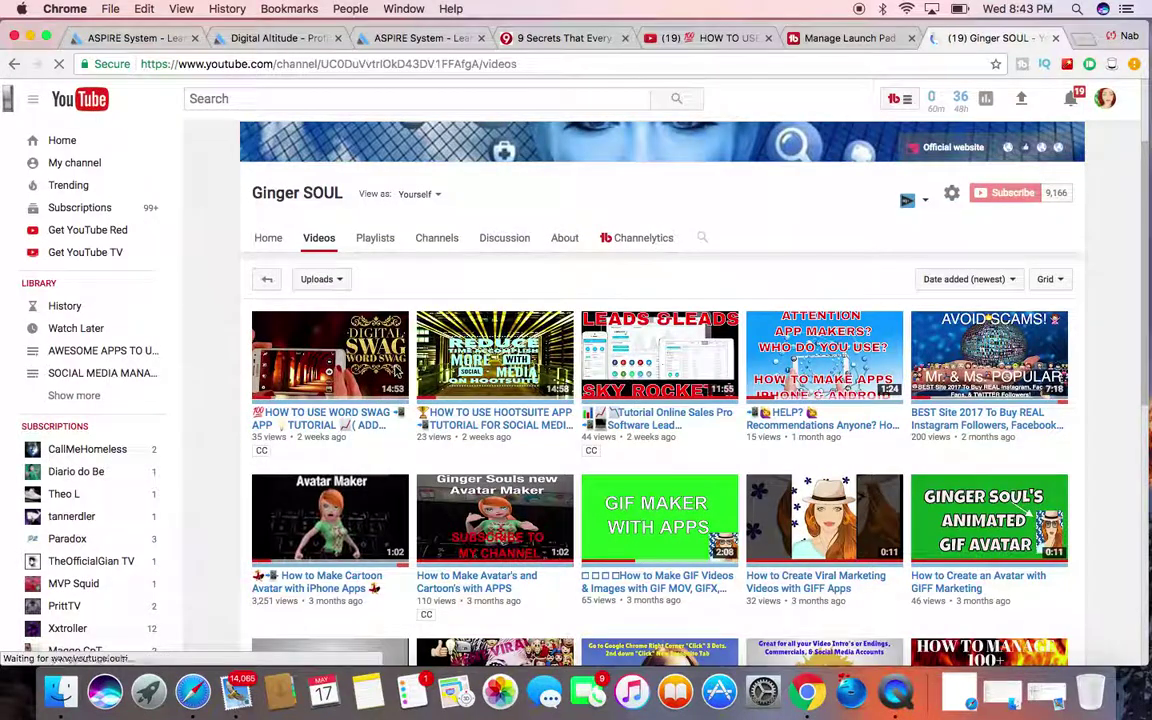
scroll(395, 372, down, 1)
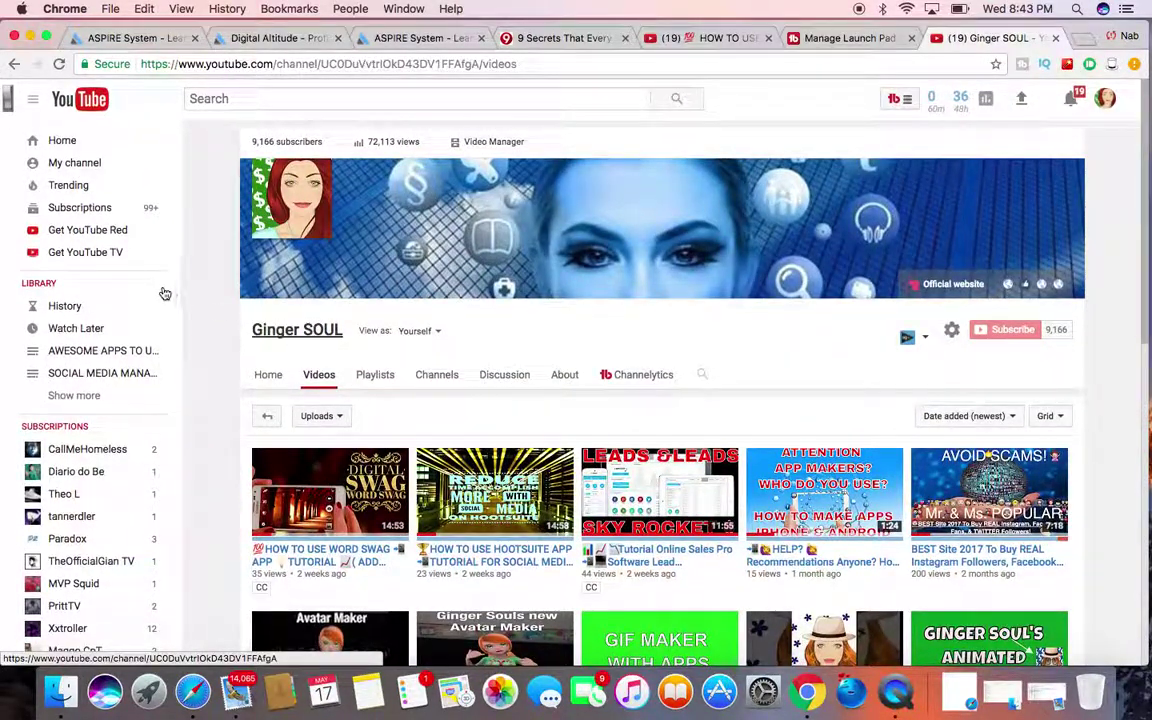
click(268, 376)
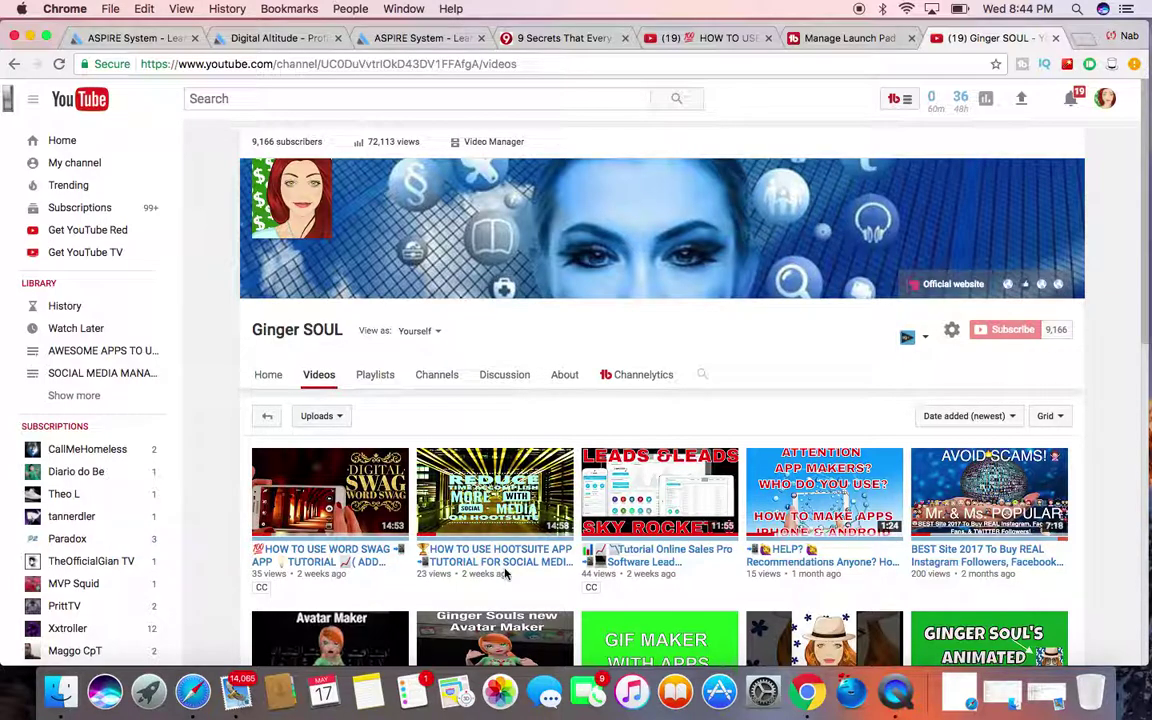
scroll(510, 590, down, 2)
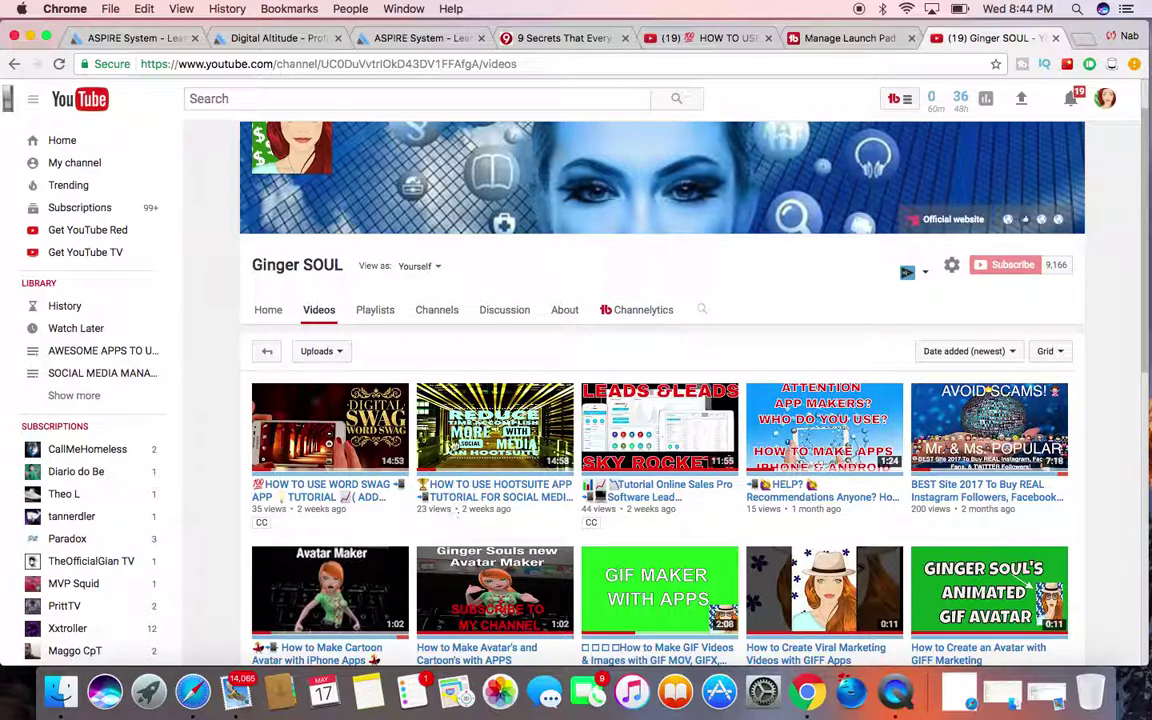
click(632, 311)
click(635, 311)
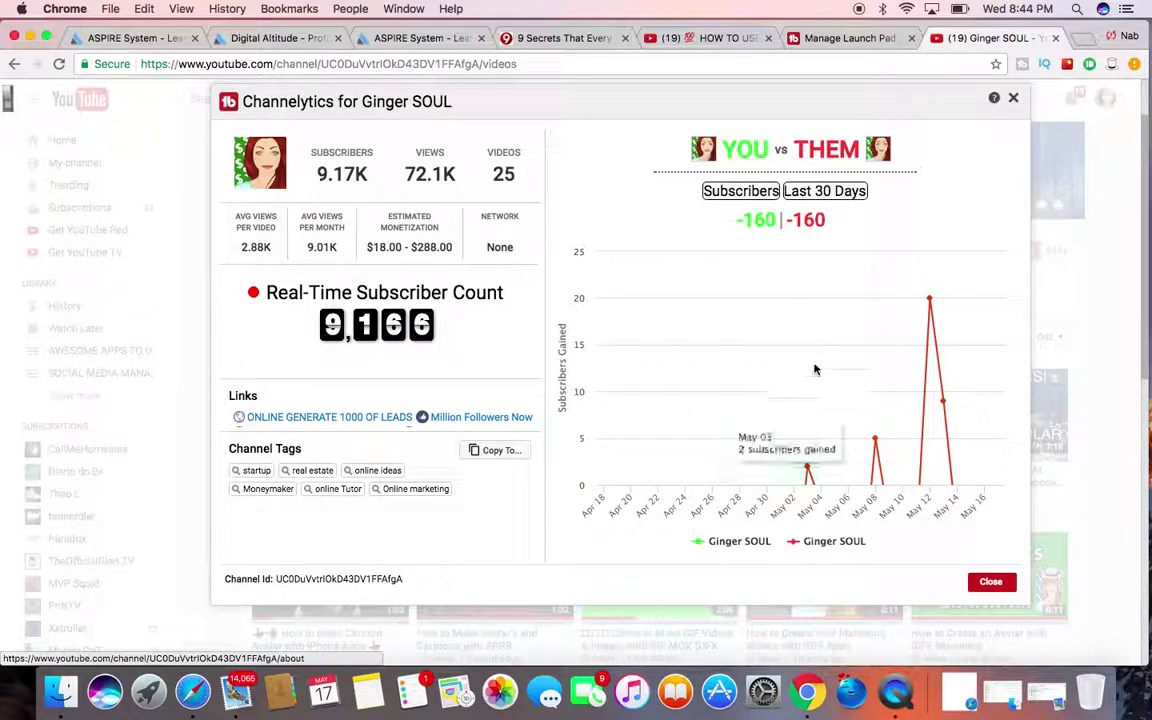
click(989, 583)
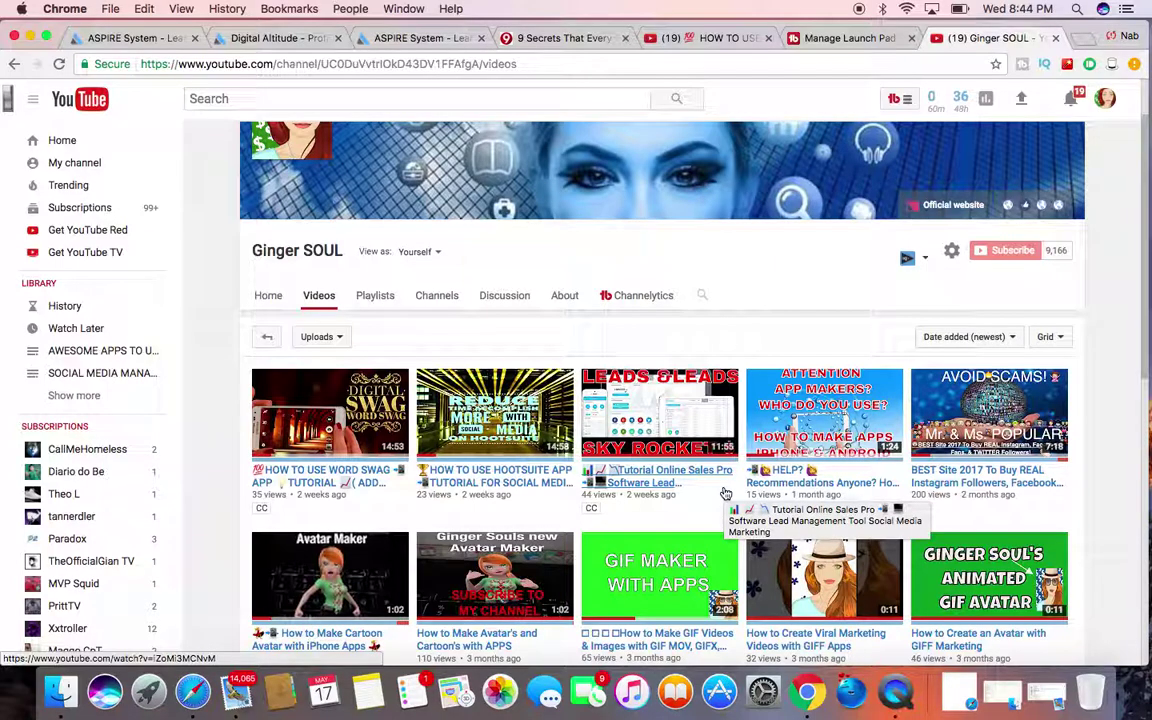
scroll(726, 493, down, 2)
scroll(726, 493, up, 2)
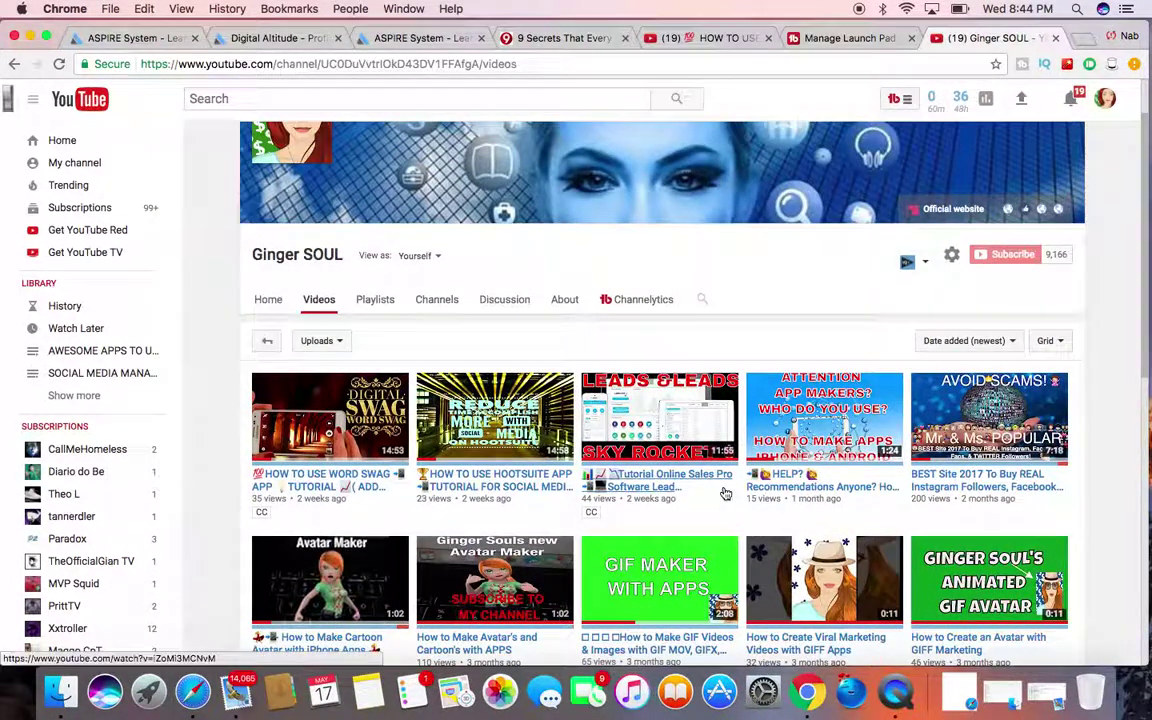
scroll(715, 420, up, 2)
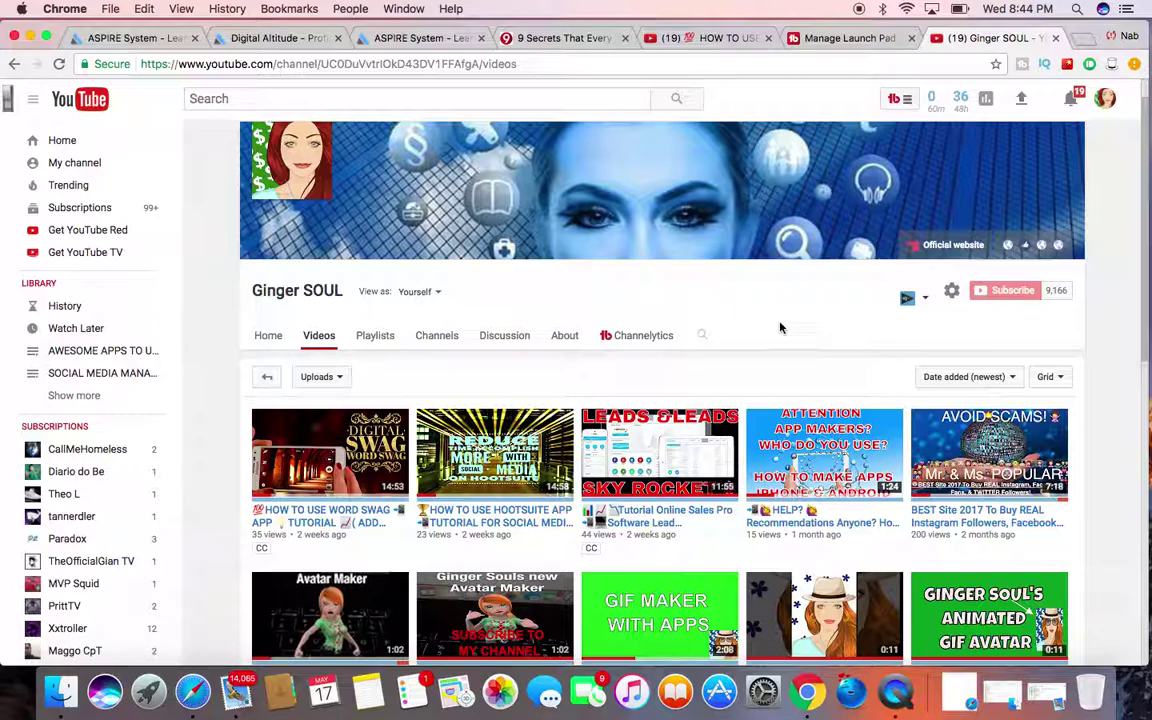
Step: Switch to the HOW TO USE WORD SWAG tab and toggle Turn Off the Lights on and off
click(695, 38)
scroll(441, 567, up, 1)
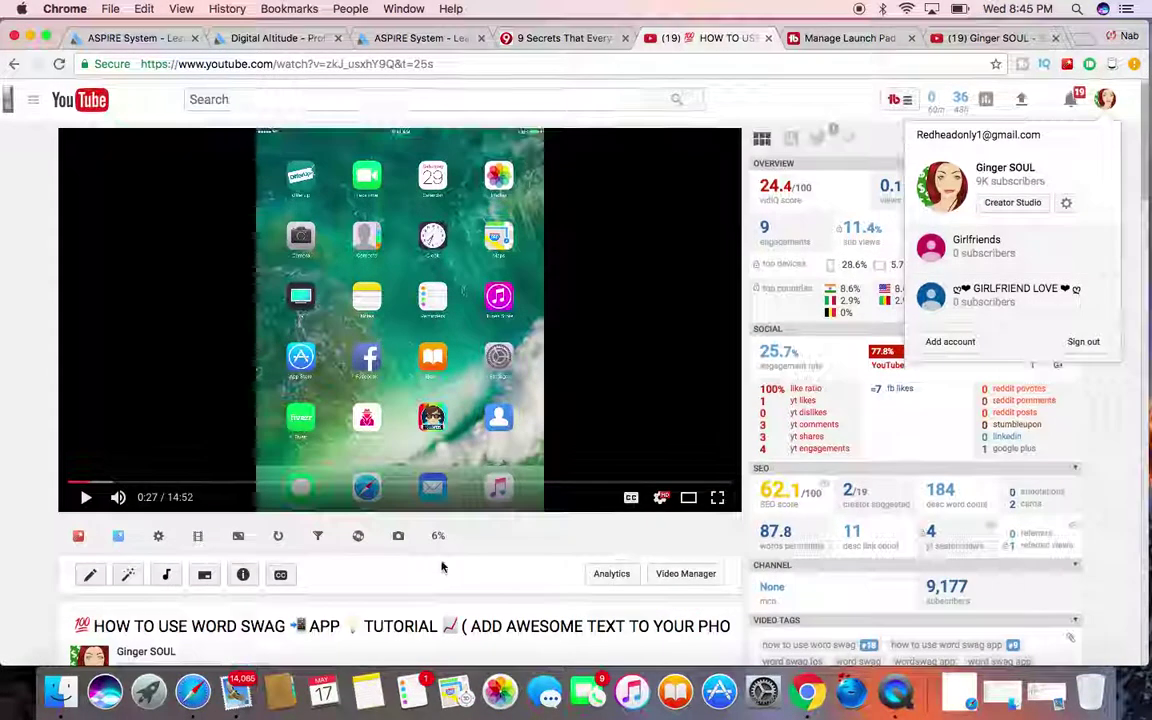
key(ctrl+shift+l)
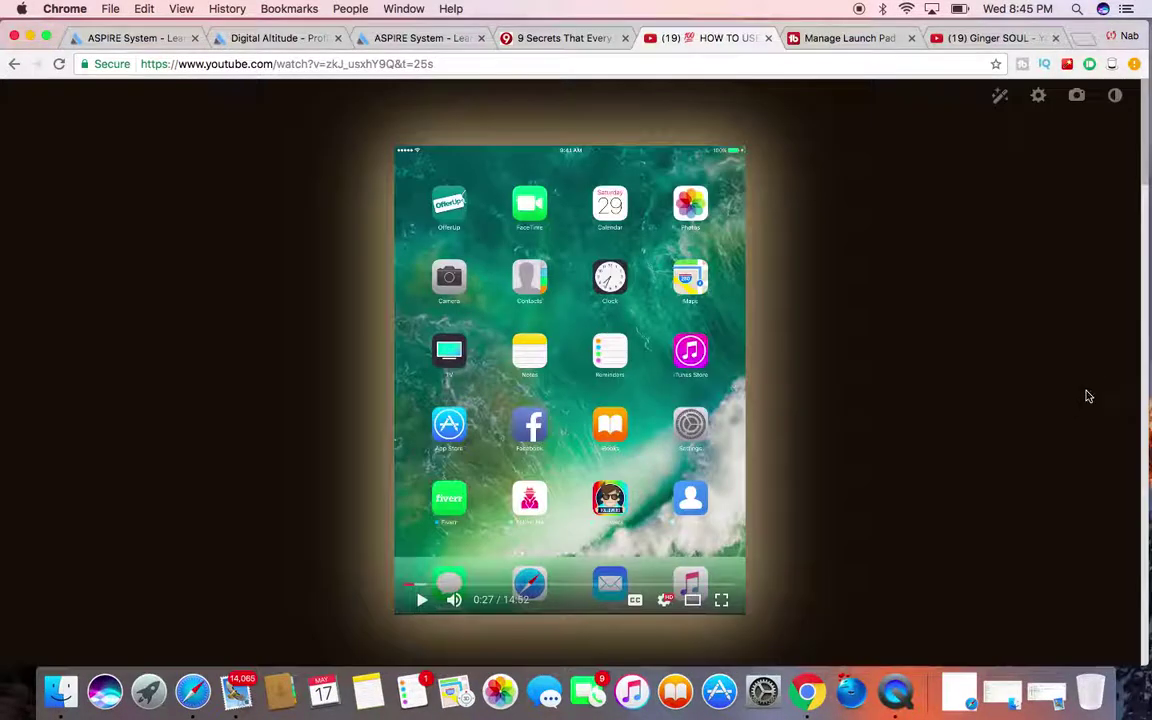
click(1061, 183)
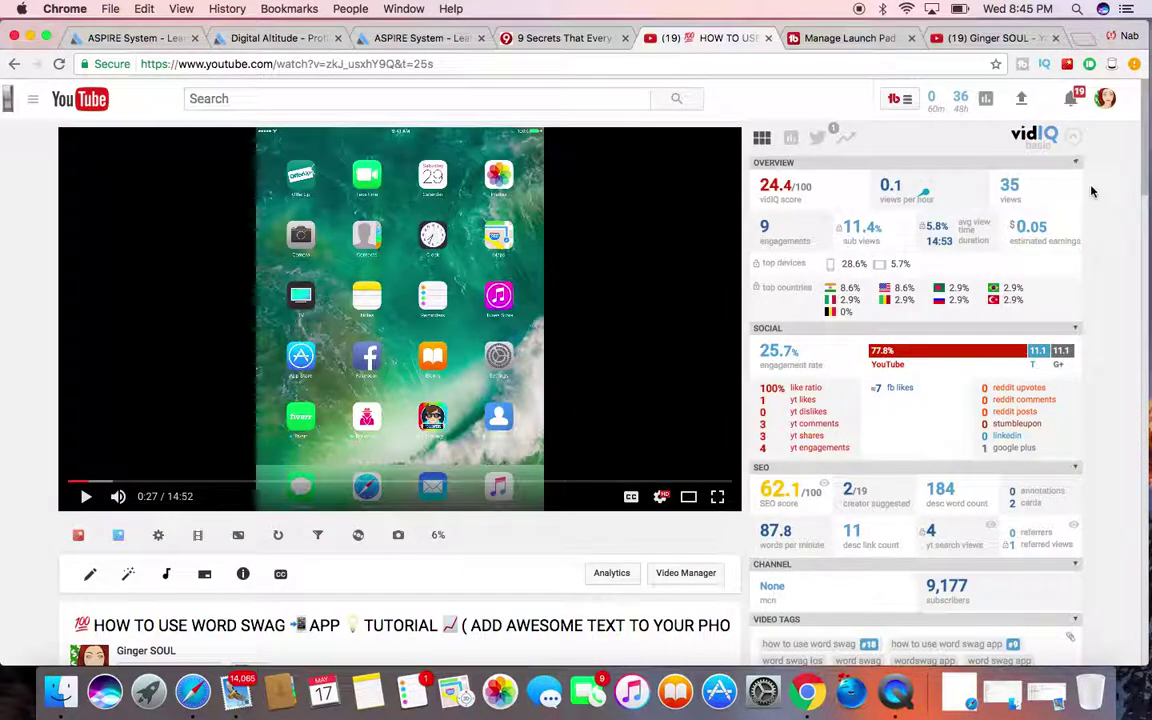
Step: Scroll down the video page to bring the TubeBuddy Tools tab into view
scroll(1082, 356, down, 2)
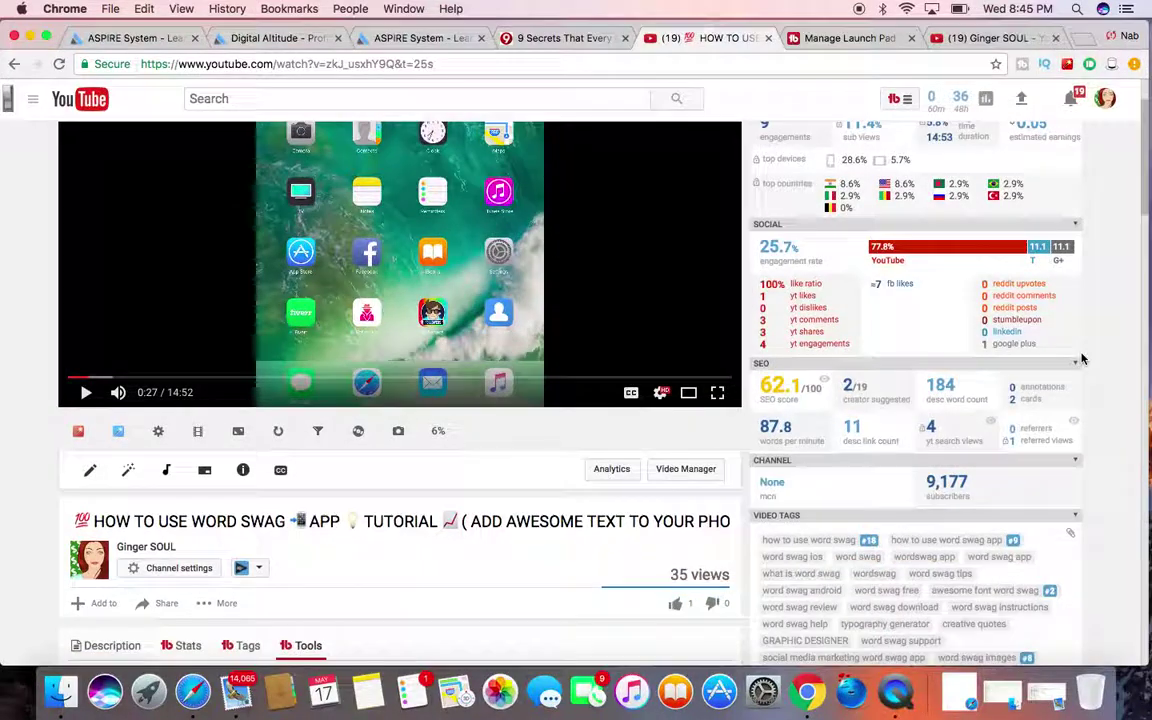
scroll(1082, 358, down, 3)
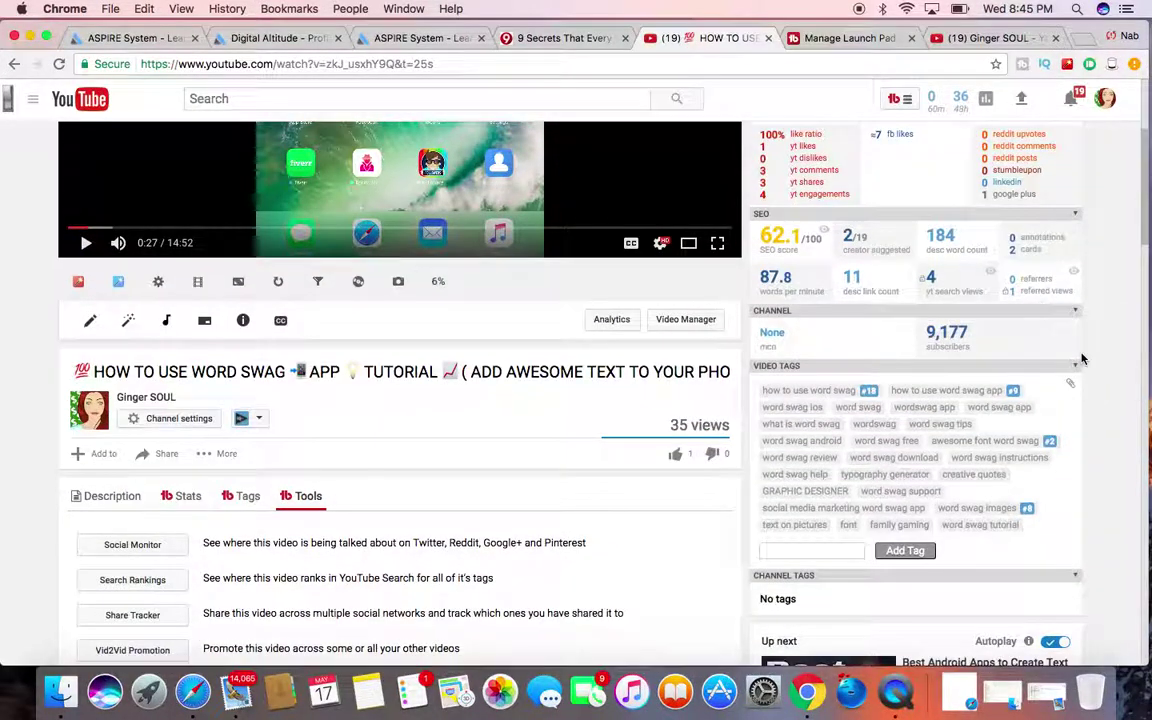
scroll(1082, 358, down, 3)
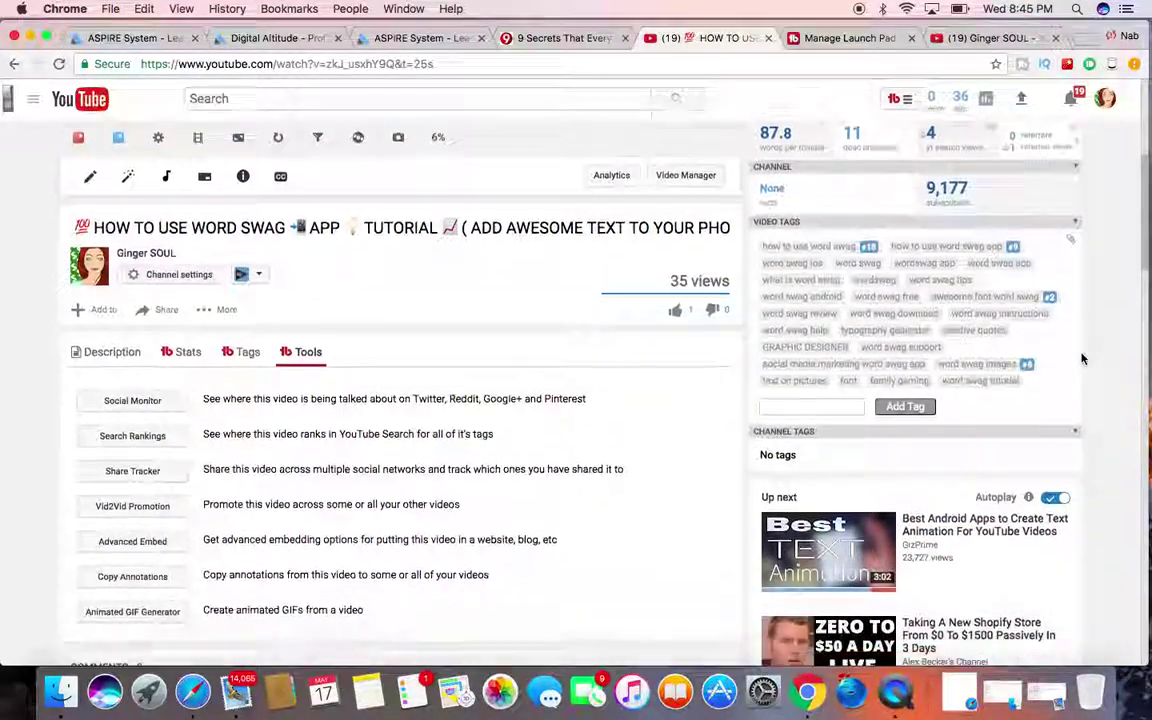
scroll(1082, 358, down, 8)
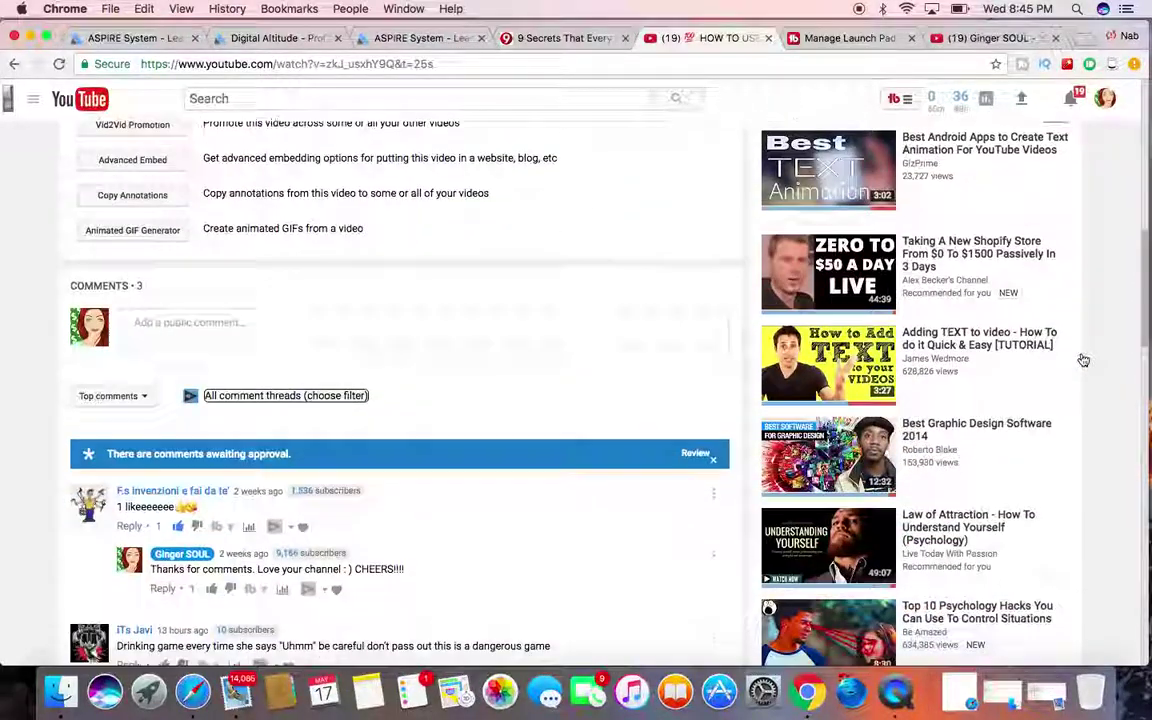
scroll(1083, 360, up, 10)
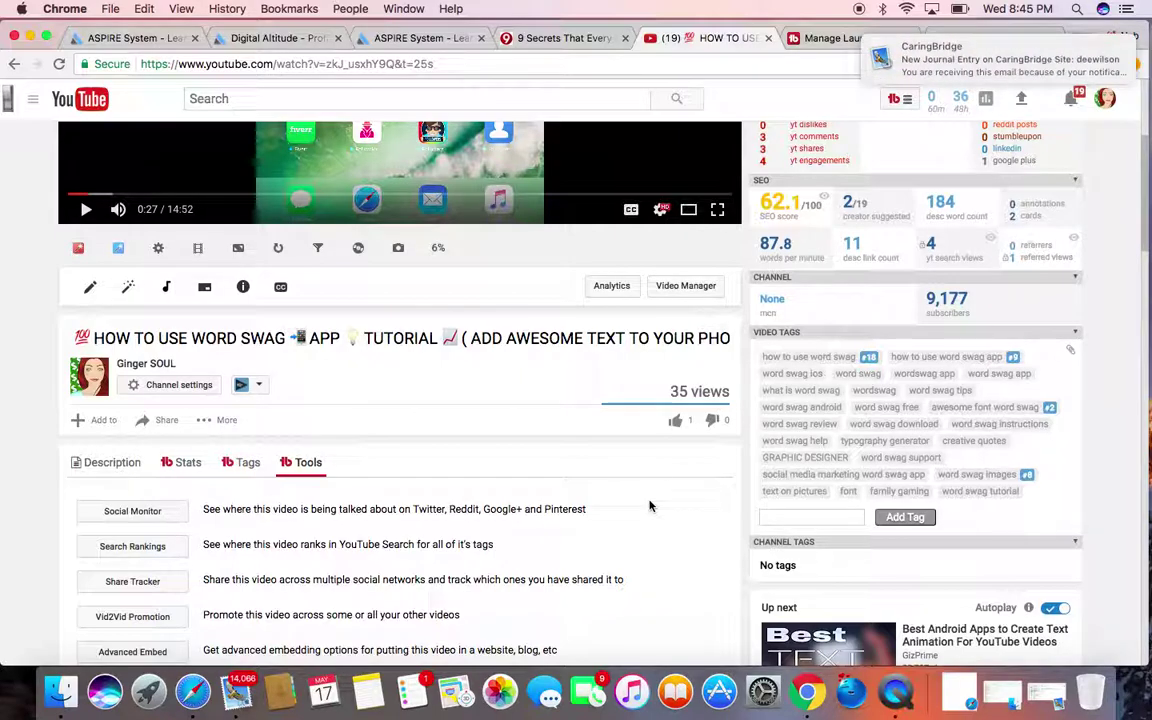
click(180, 464)
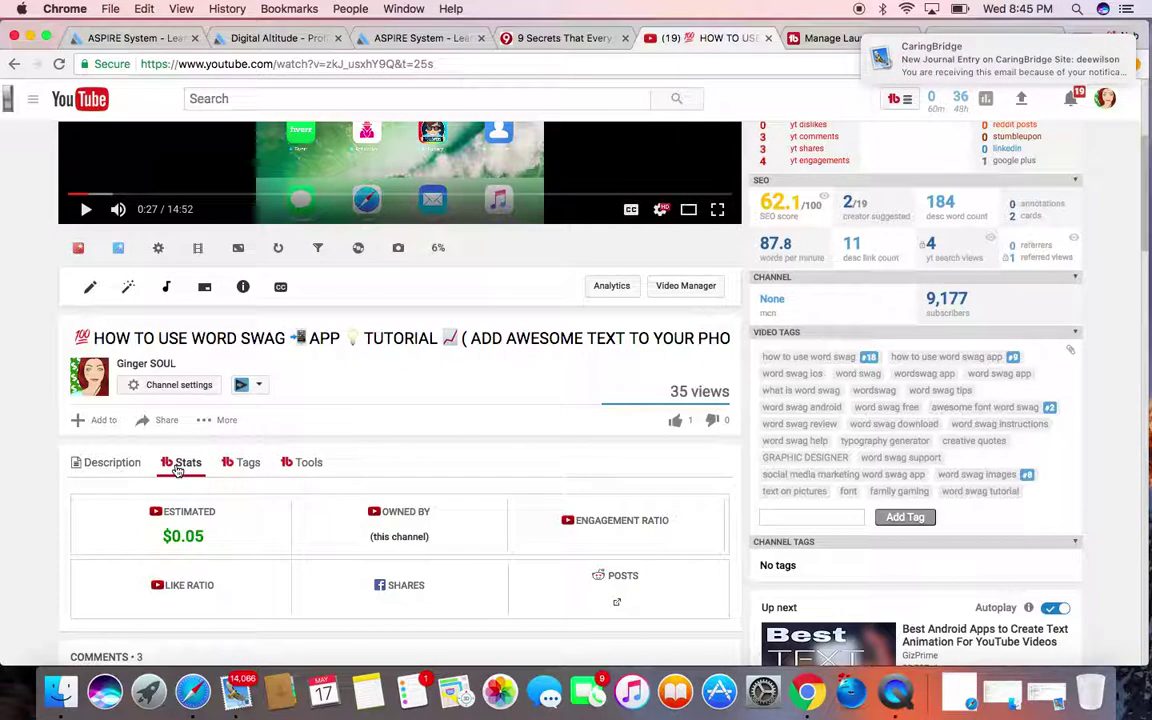
scroll(390, 495, down, 3)
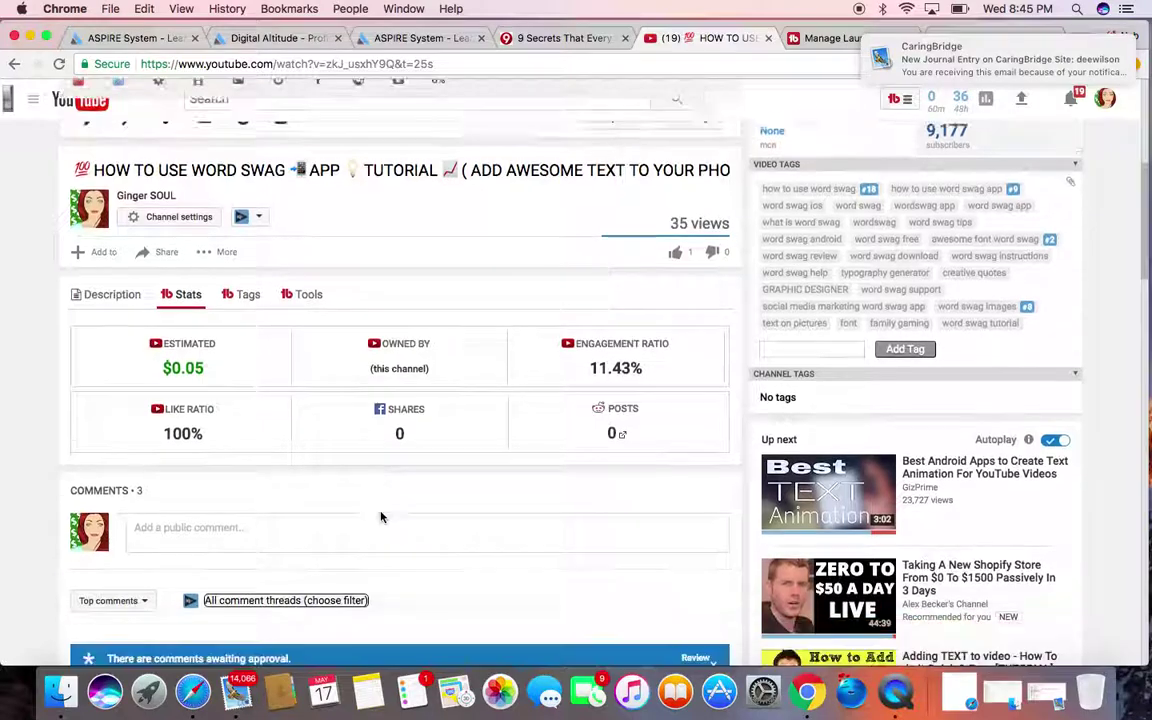
scroll(381, 517, down, 5)
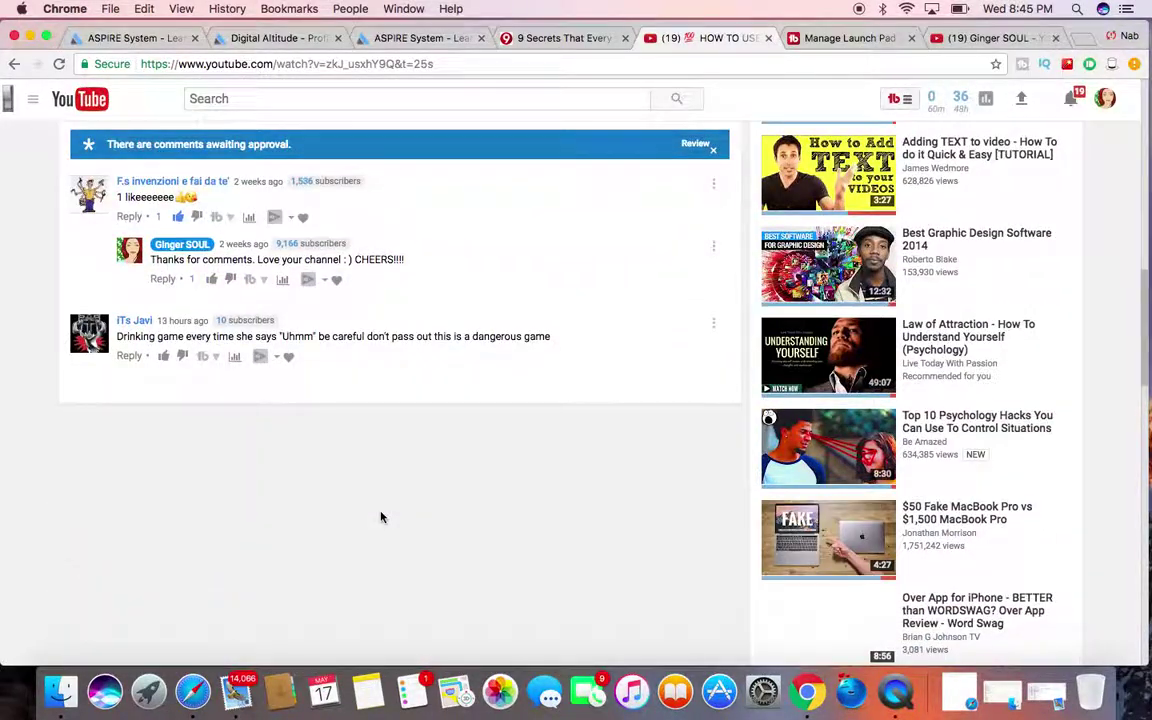
scroll(381, 517, up, 6)
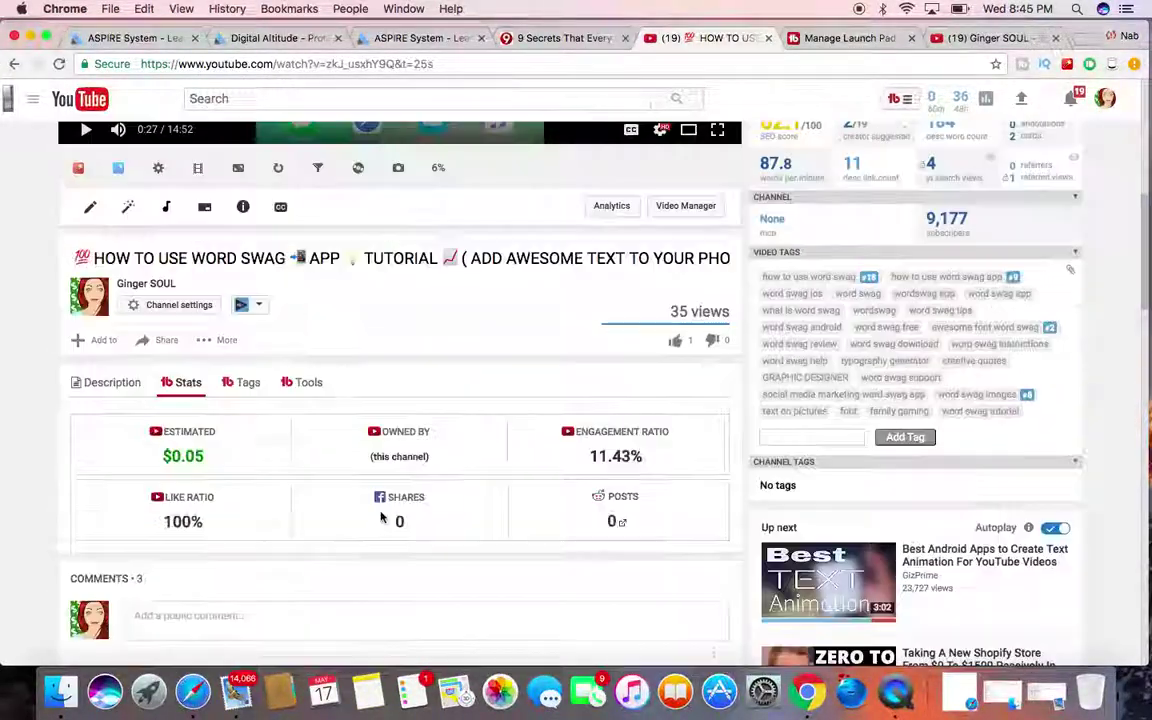
scroll(381, 517, up, 4)
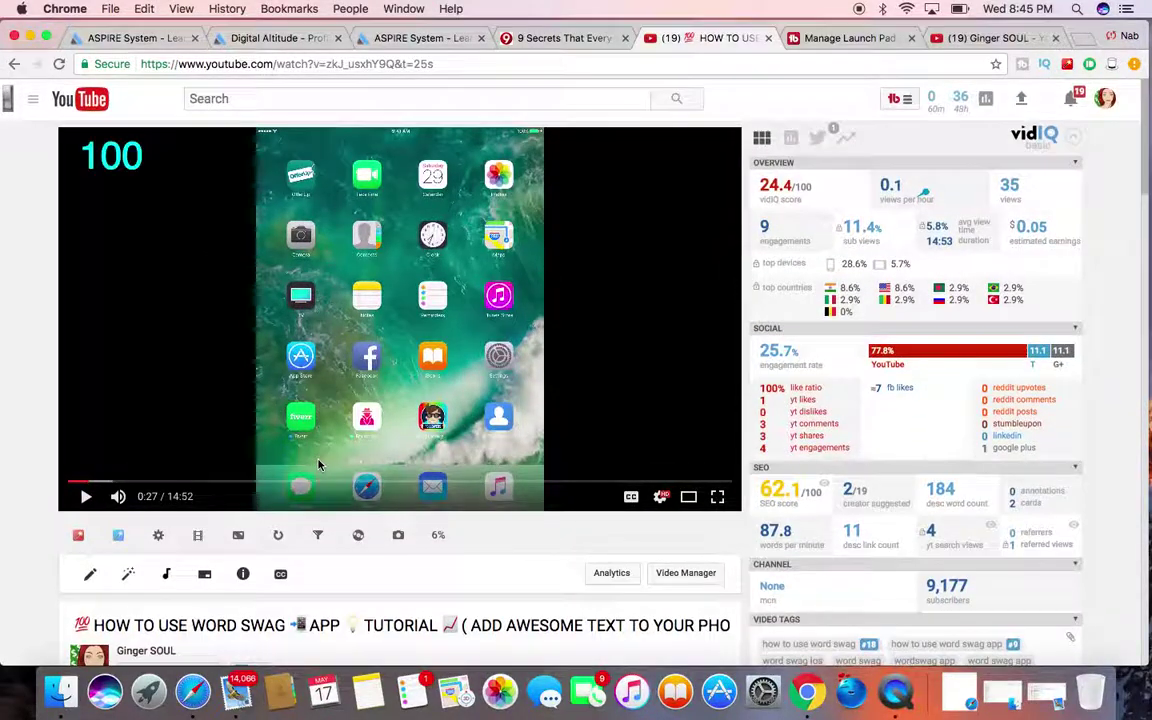
scroll(321, 586, down, 4)
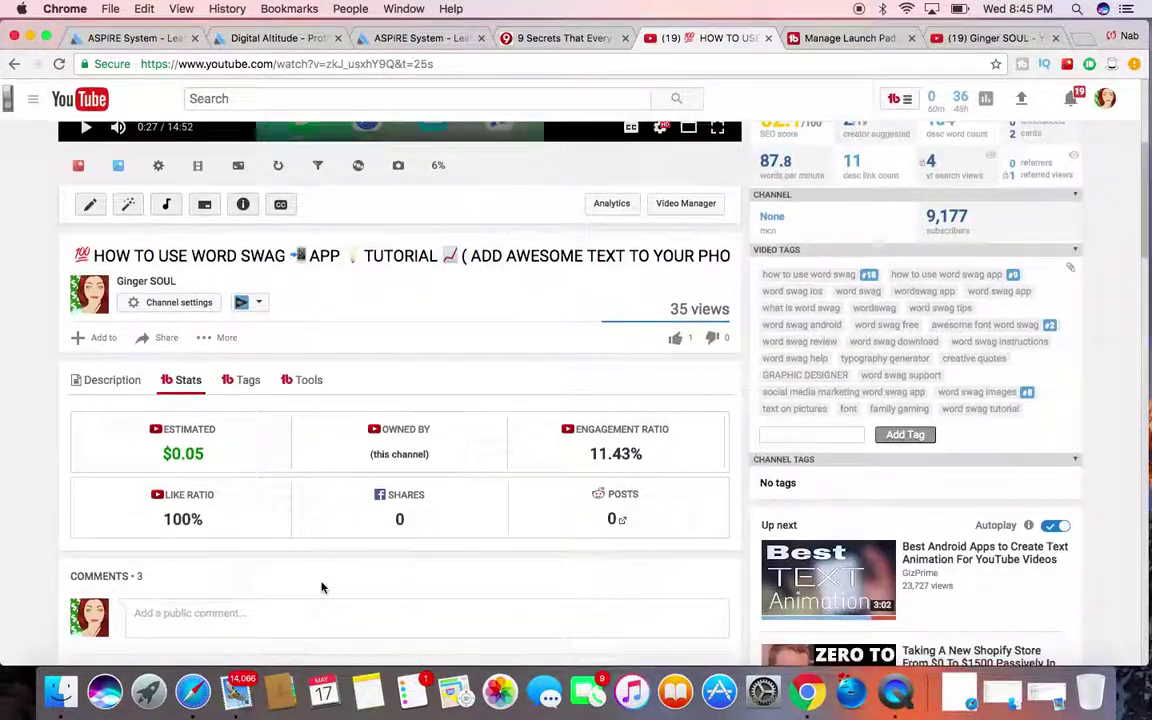
scroll(321, 586, down, 1)
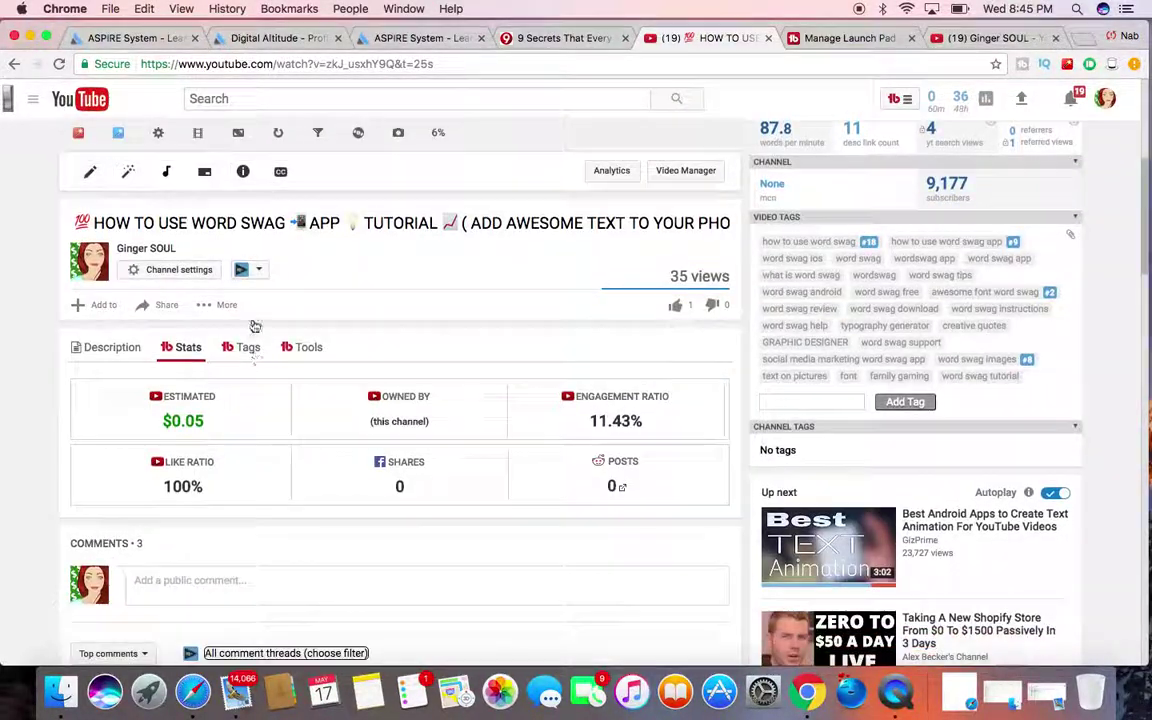
click(297, 354)
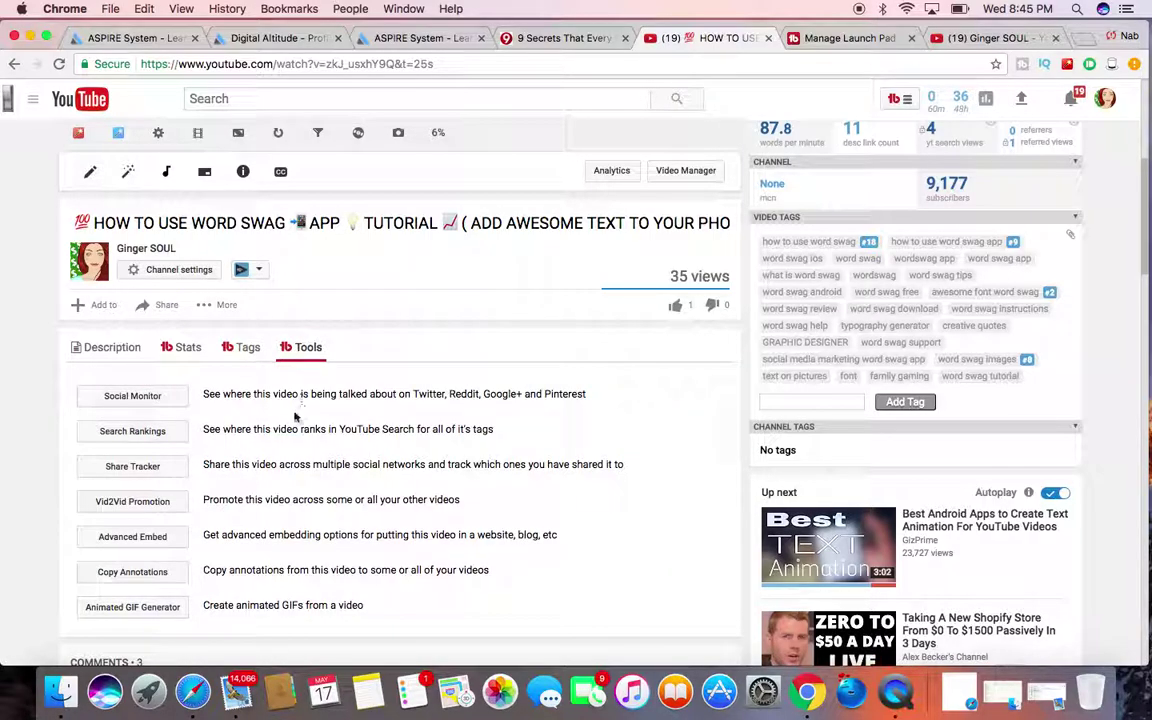
Step: Open Search Rankings for the Word Swag video and review its per-tag rankings, e.g. awesome font word swag #5
click(146, 437)
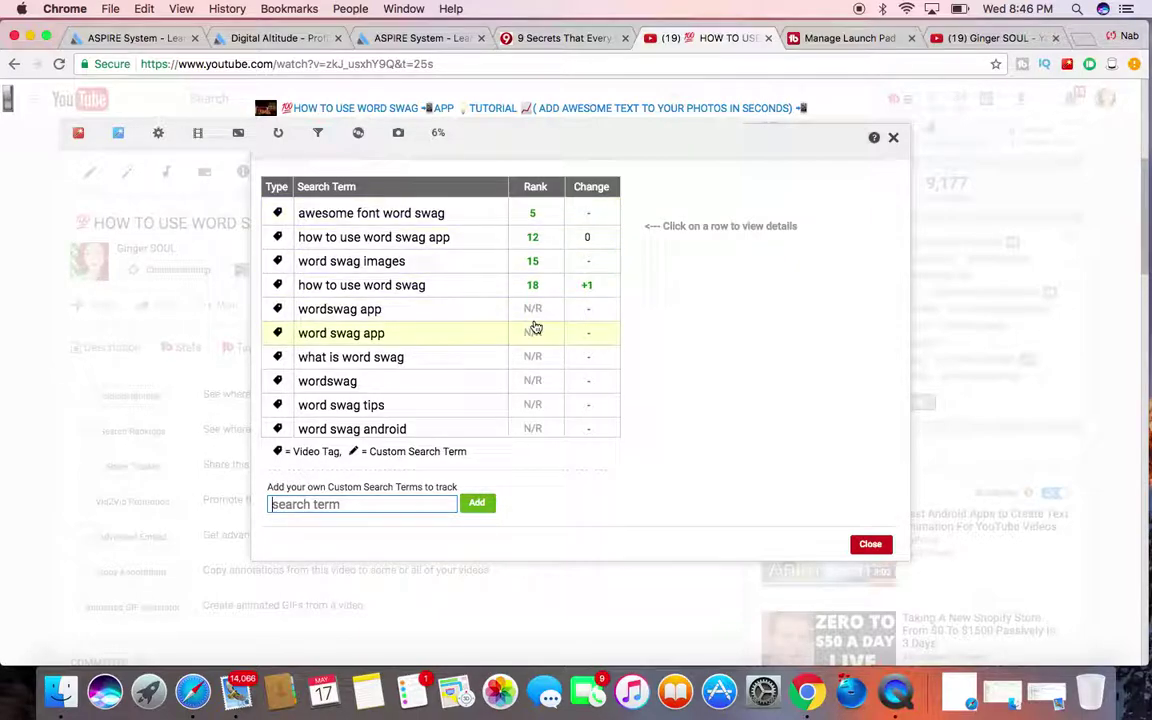
scroll(535, 331, down, 5)
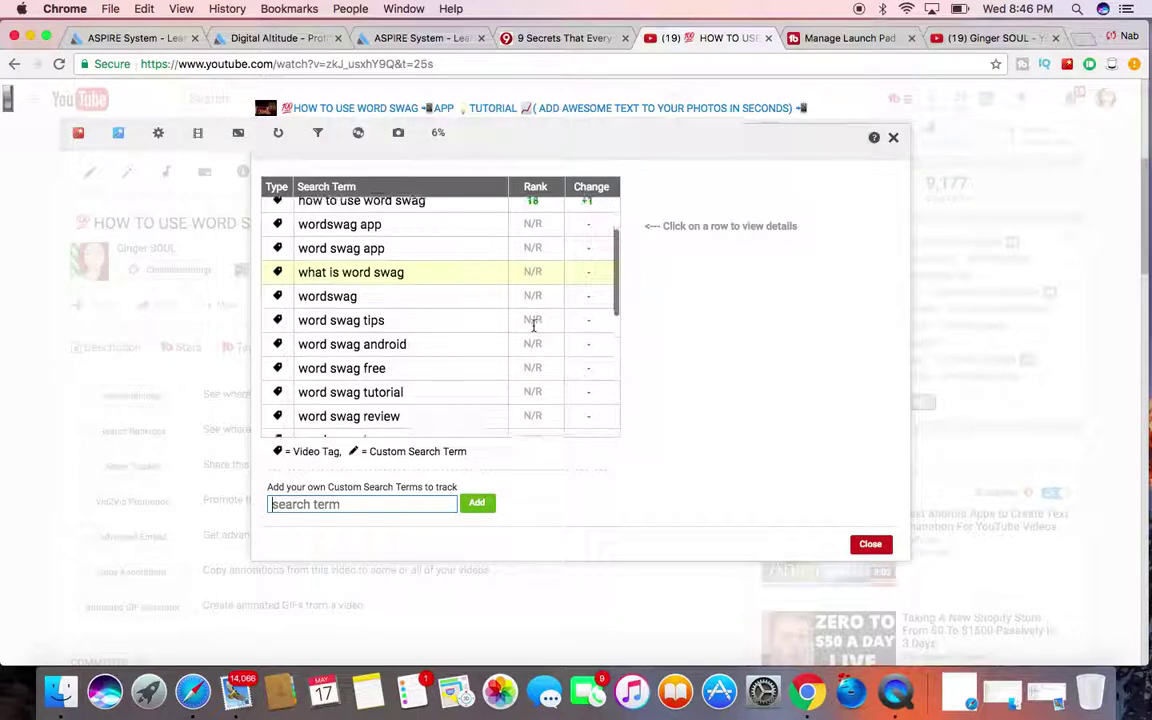
scroll(535, 331, down, 10)
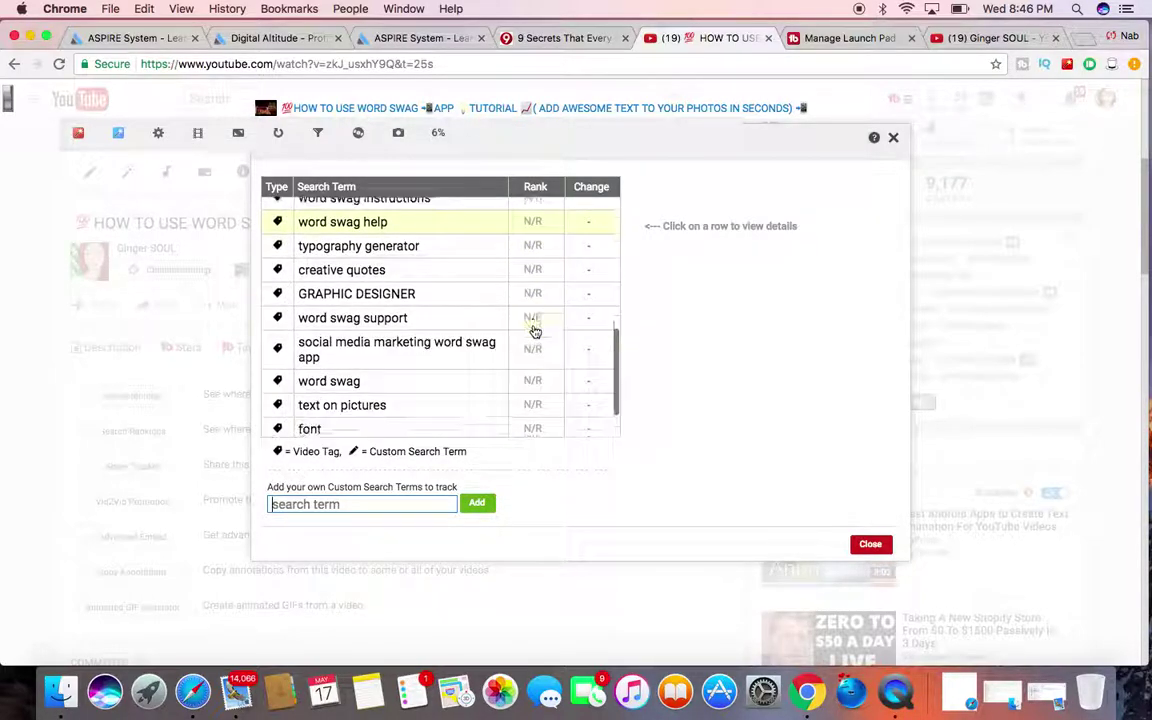
scroll(535, 331, up, 15)
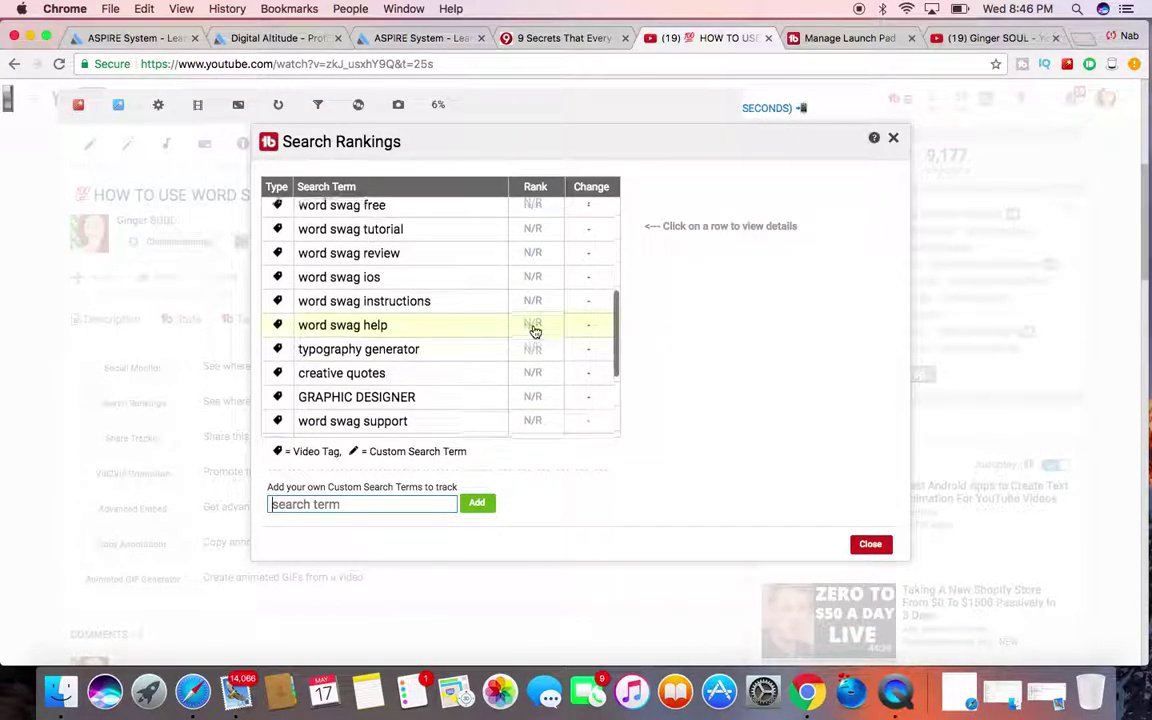
scroll(535, 331, up, 5)
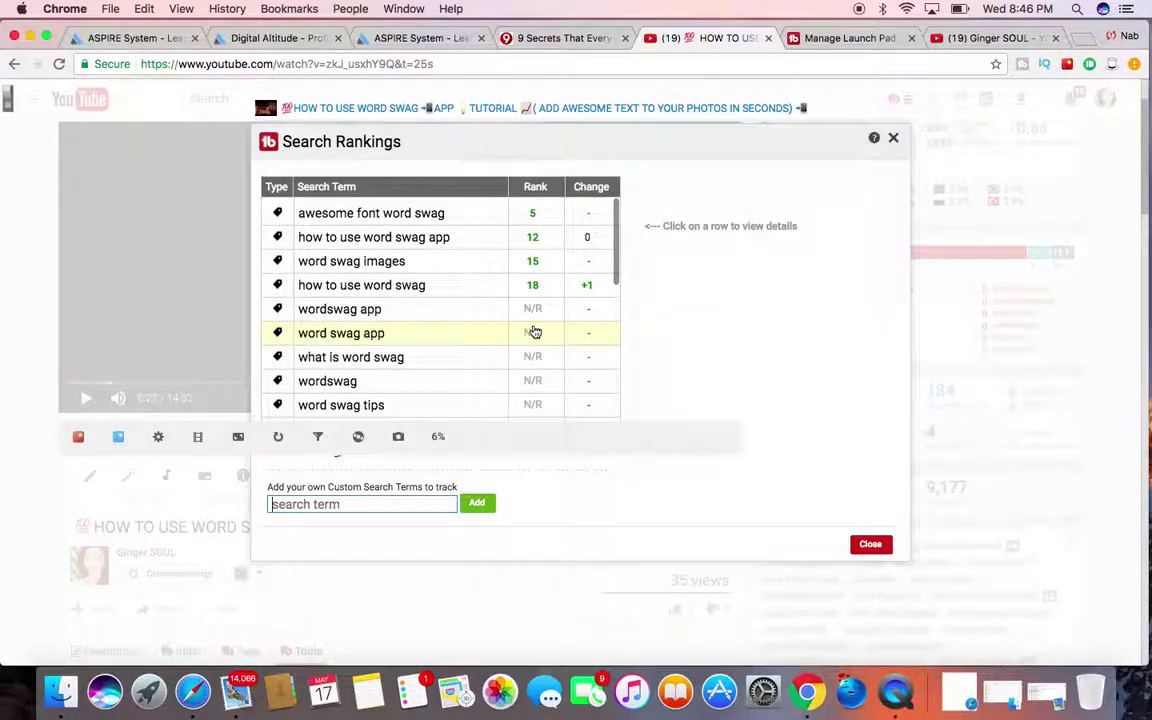